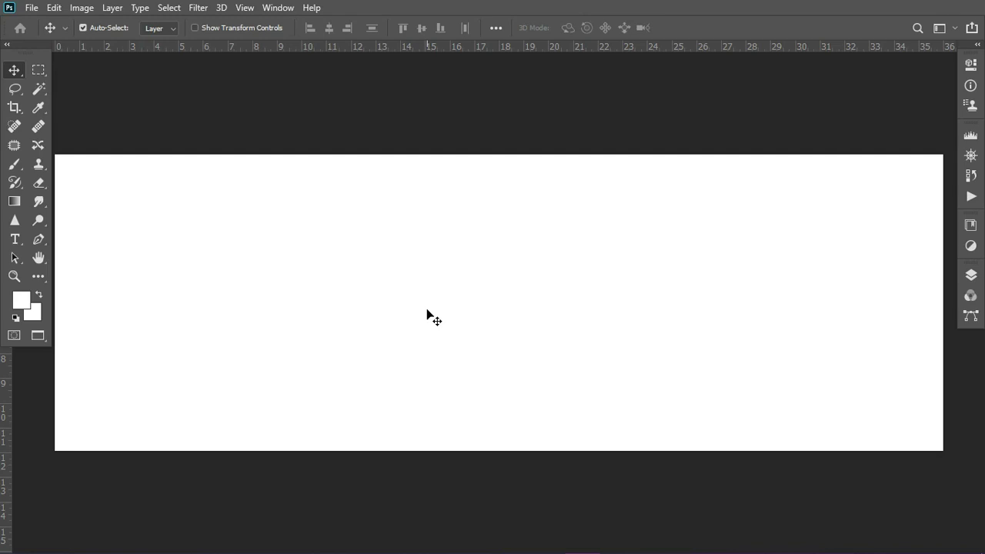
- Mark out the 36 × 12 inch banner canvas into panels with vertical and horizontal guides
key("ctrl+alt+i")
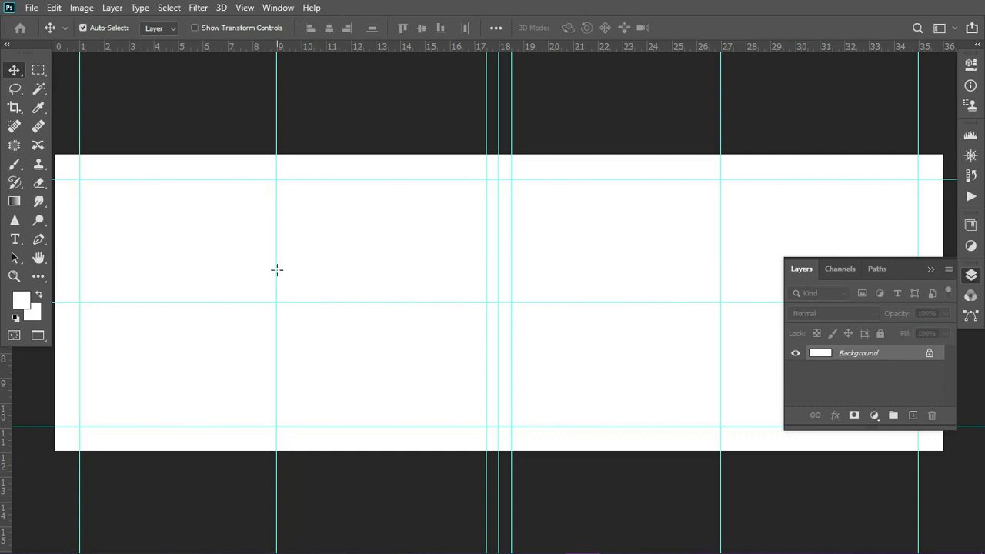
key("k")
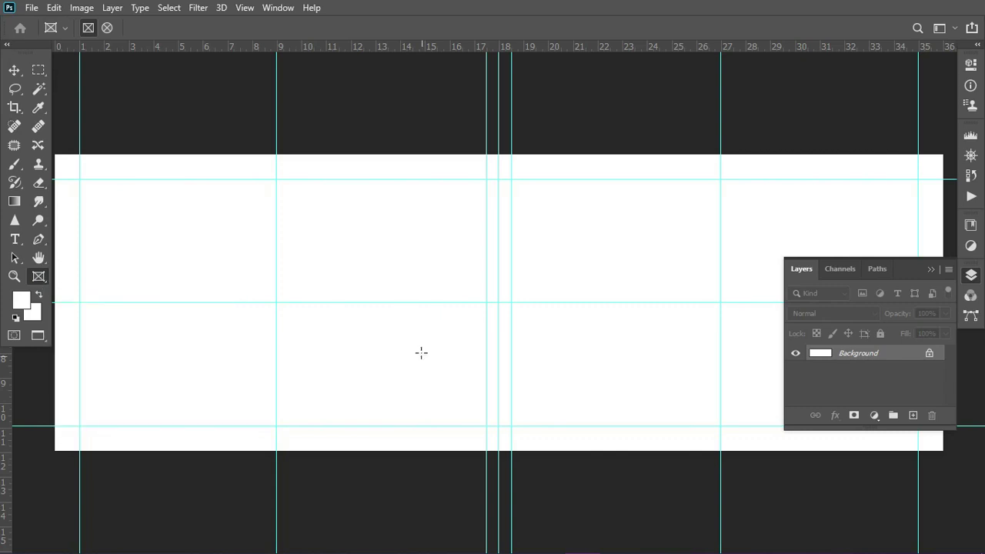
- Draw a placeholder frame in the top-left guide cell, fitted to the guides
left_click_drag(78, 178, 255, 294)
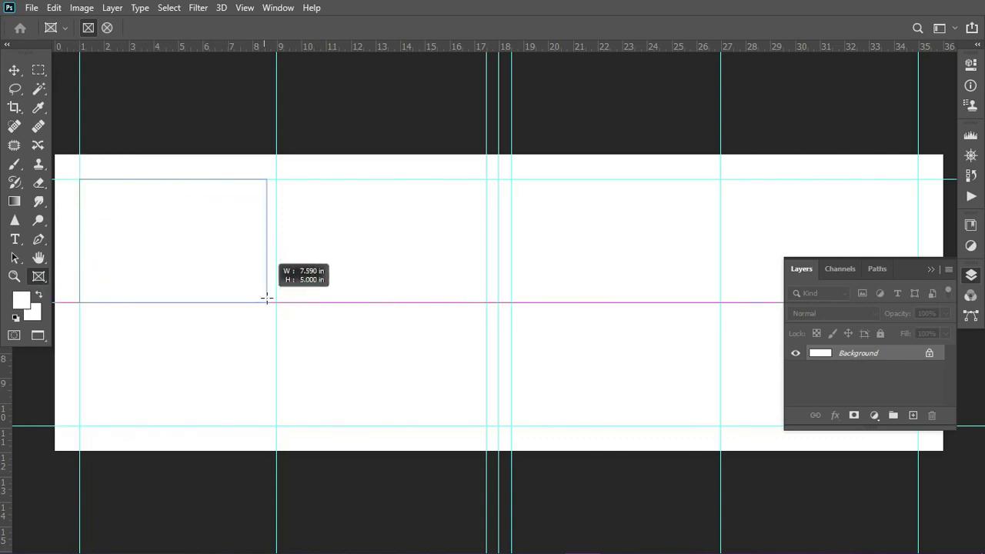
left_click_drag(254, 294, 277, 302)
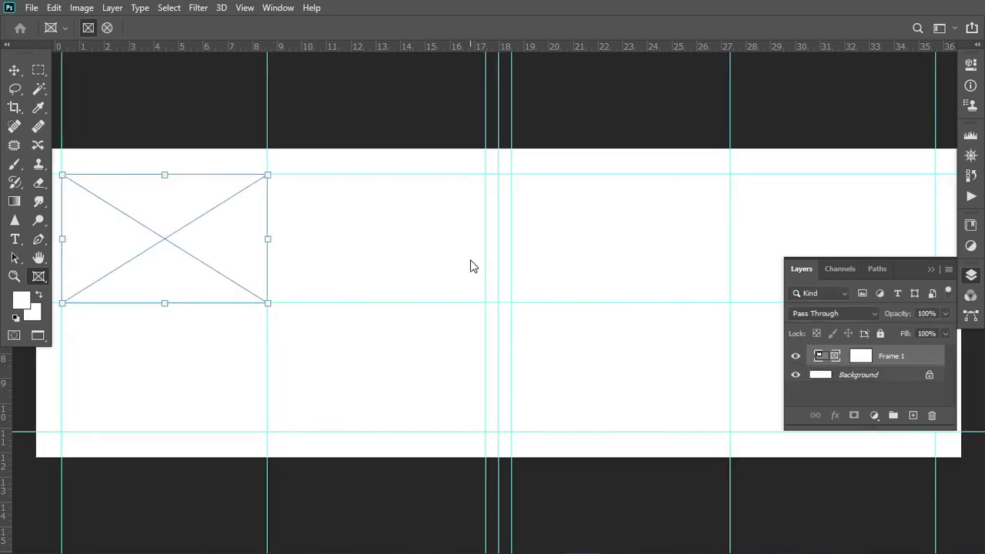
scroll(341, 332, "up", 1)
left_click_drag(341, 331, 411, 333)
scroll(347, 300, "up", 2)
left_click_drag(347, 300, 416, 307)
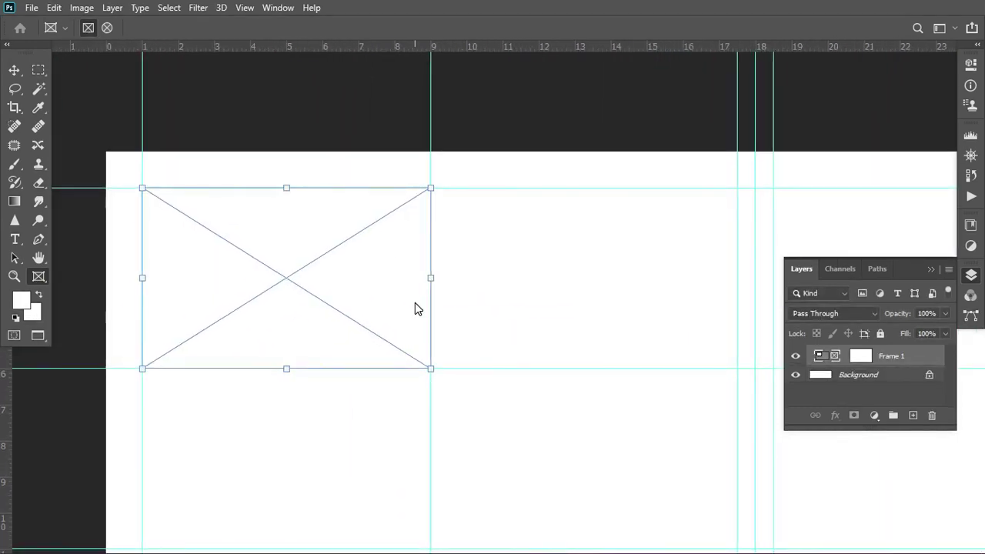
scroll(416, 308, "up", 2)
mouse_move(418, 222)
left_mouse_down()
mouse_move(535, 229)
mouse_move(501, 229)
left_mouse_up()
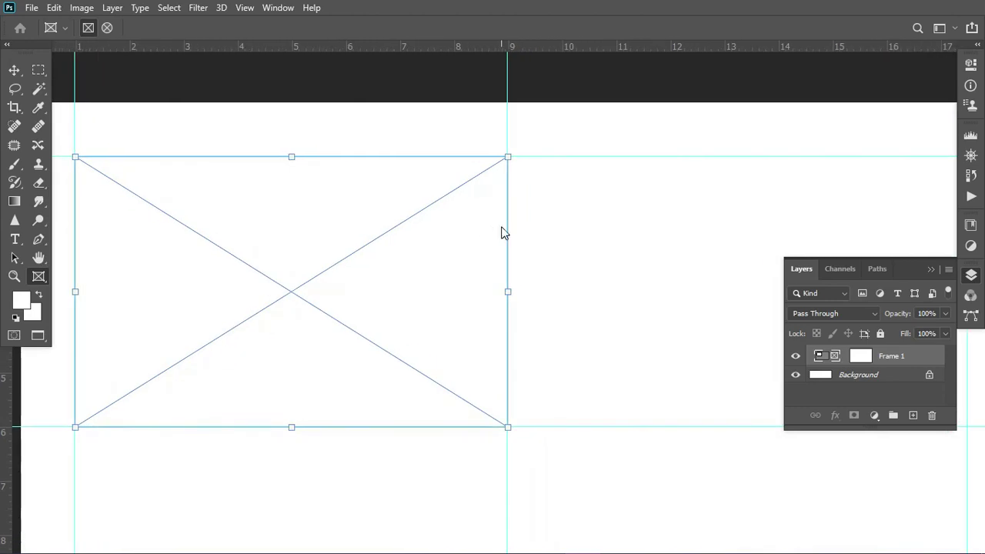
scroll(501, 231, "down", 1)
scroll(505, 387, "up", 1)
left_click_drag(507, 428, 501, 421)
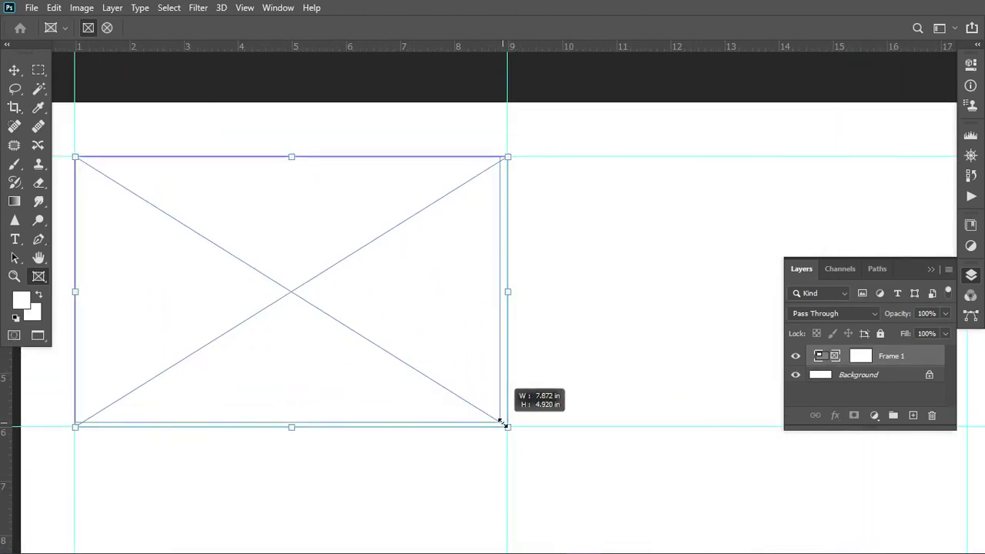
scroll(477, 305, "down", 1)
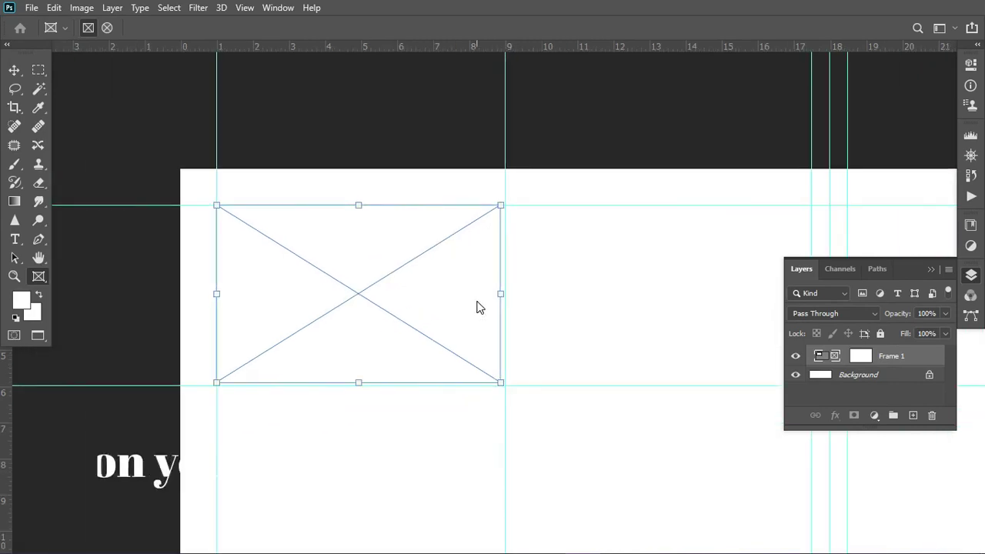
- Duplicate the frame and place the copy to the right of the original
key("v")
left_click_drag(415, 350, 274, 352)
left_click_drag(220, 291, 505, 292)
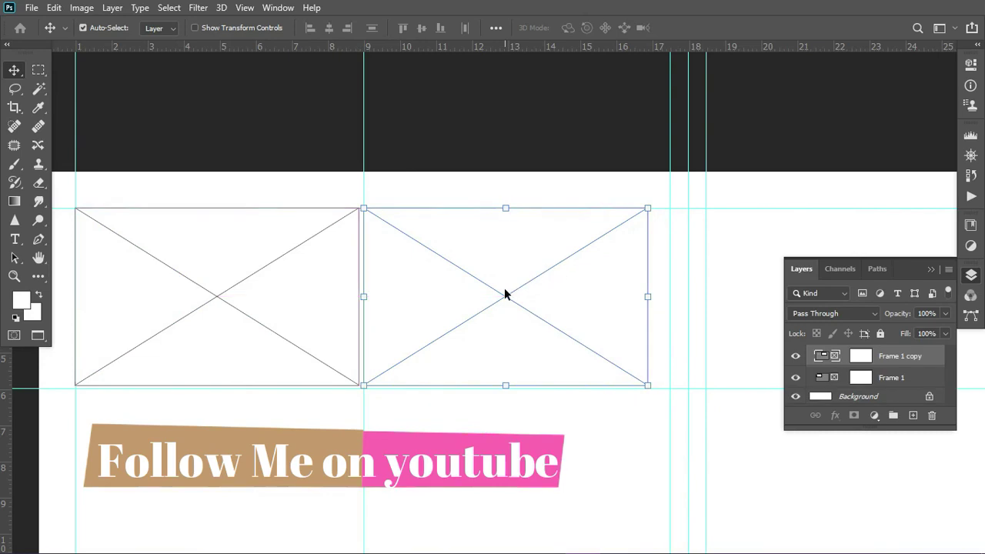
left_click_drag(462, 379, 548, 270)
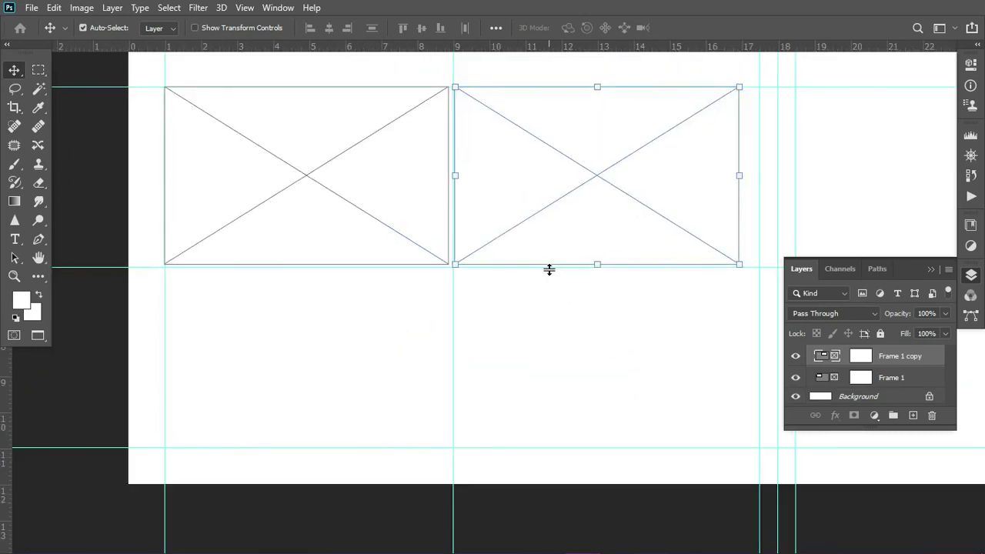
- Try copying the right frame below the left one, then undo the misplaced copies
key("ctrl")
mouse_move(595, 174)
left_mouse_down()
mouse_move(305, 365)
mouse_move(312, 356)
left_mouse_up()
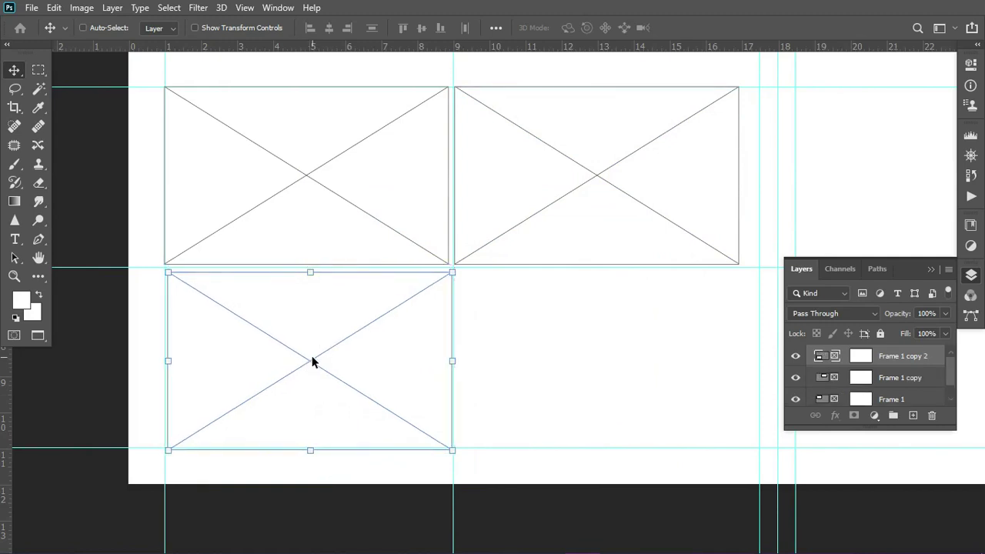
key("ctrl+z")
key("ctrl+j")
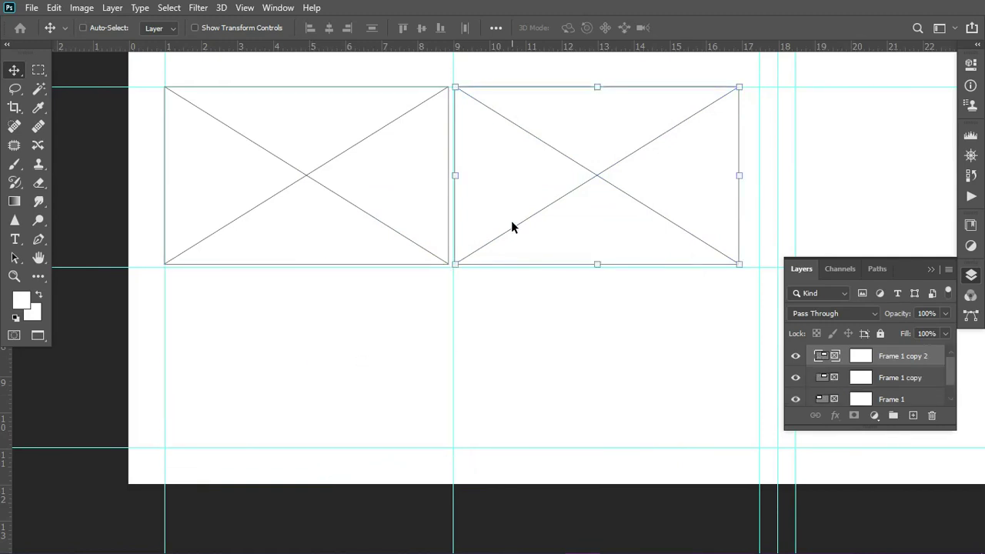
left_click_drag(581, 214, 294, 392)
key("ctrl+z")
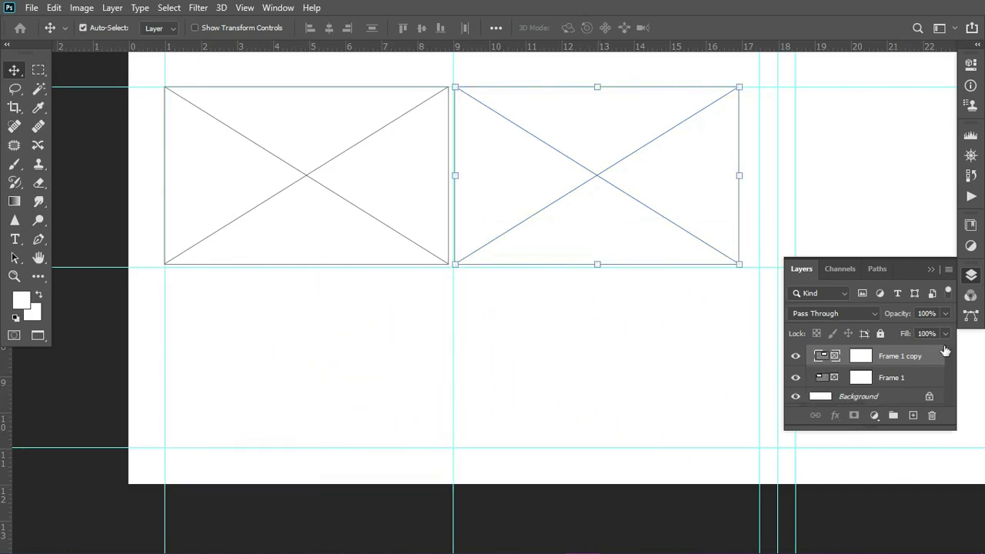
- Duplicate the frame as Frame 1 copy 2, move it lower right and stretch it wide
right_click(894, 359)
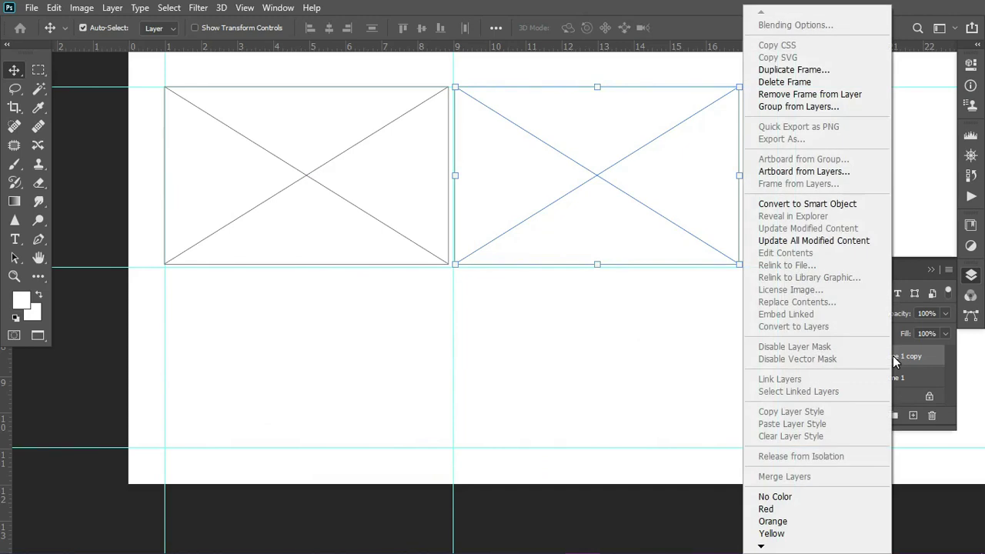
left_click(808, 70)
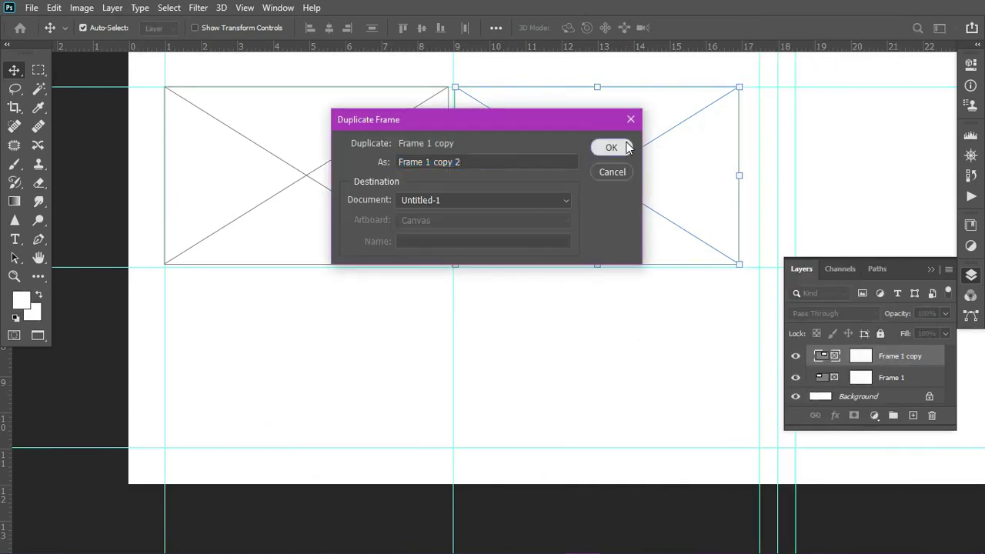
left_click(612, 147)
left_click_drag(620, 236, 346, 375)
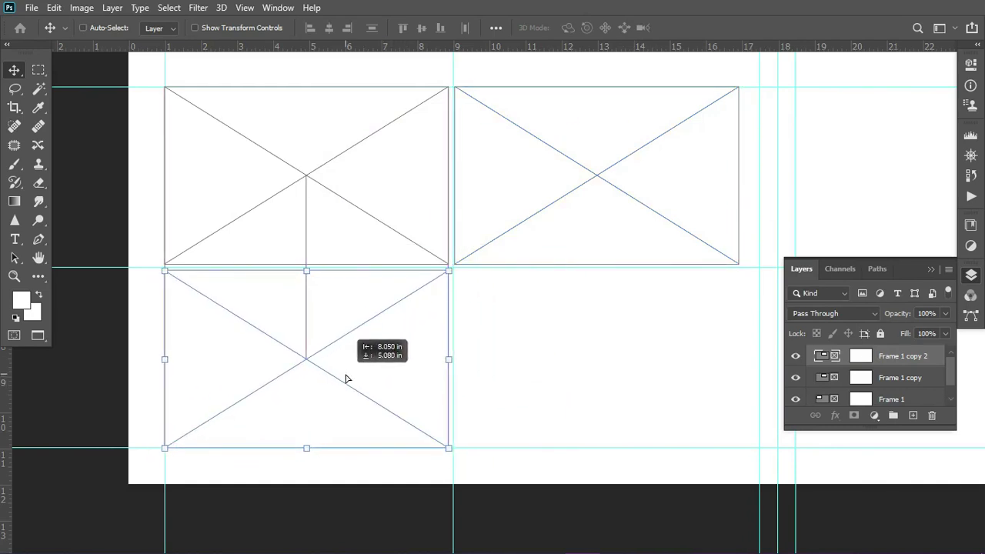
key("ctrl")
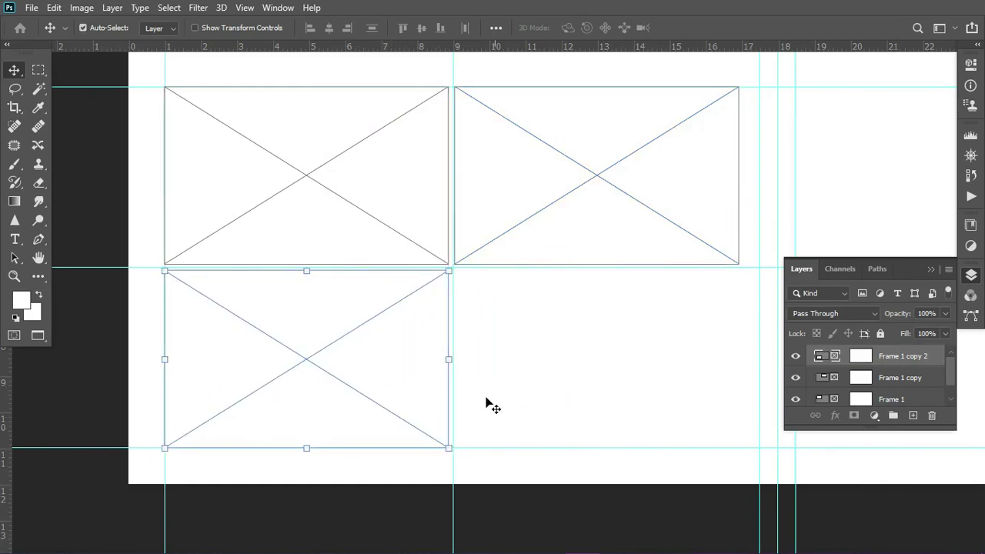
left_click_drag(450, 358, 659, 358)
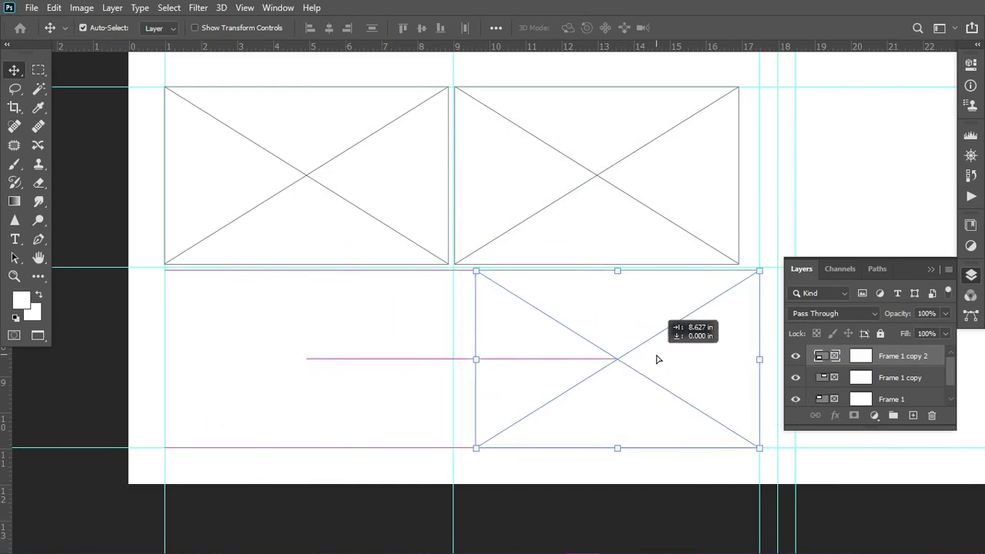
left_click_drag(477, 359, 362, 369)
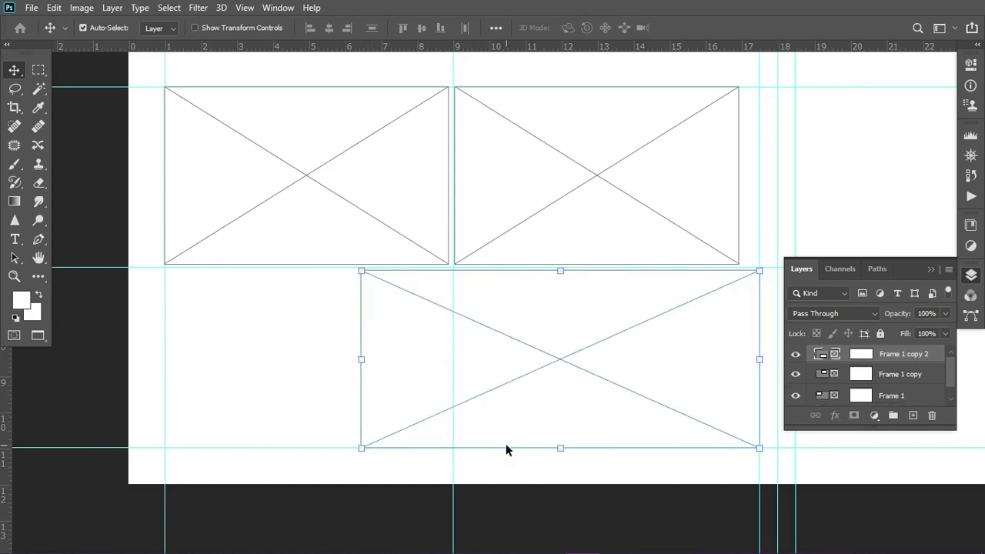
- Select both top frames and scale them down together
left_click(395, 234)
right_click(513, 179)
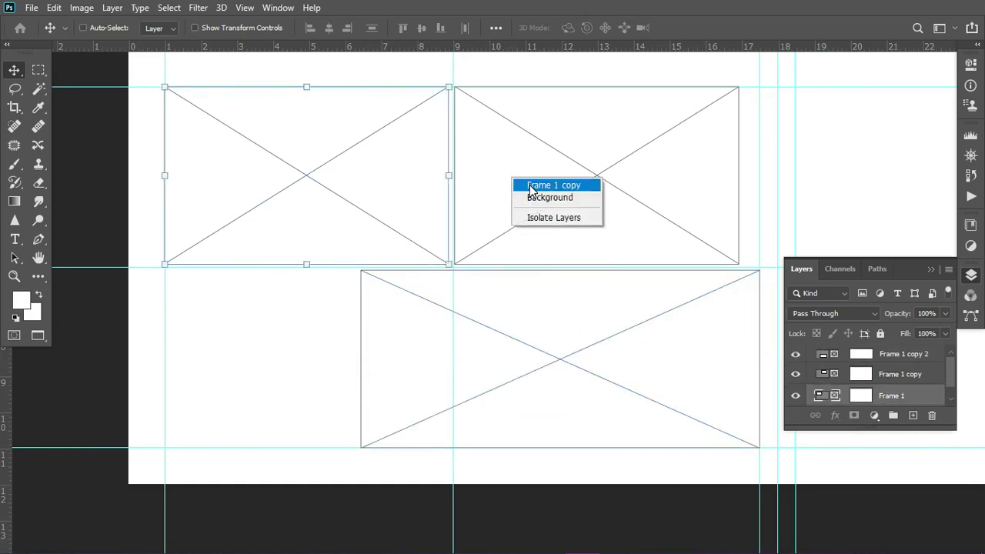
left_click(531, 186, "shift")
key("ctrl+t")
left_click_drag(739, 87, 651, 114)
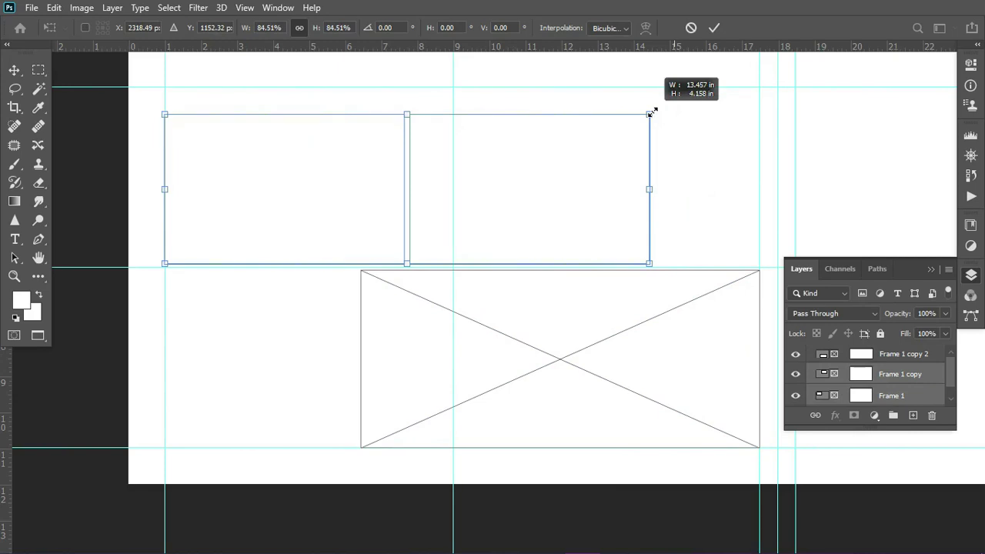
key("Return")
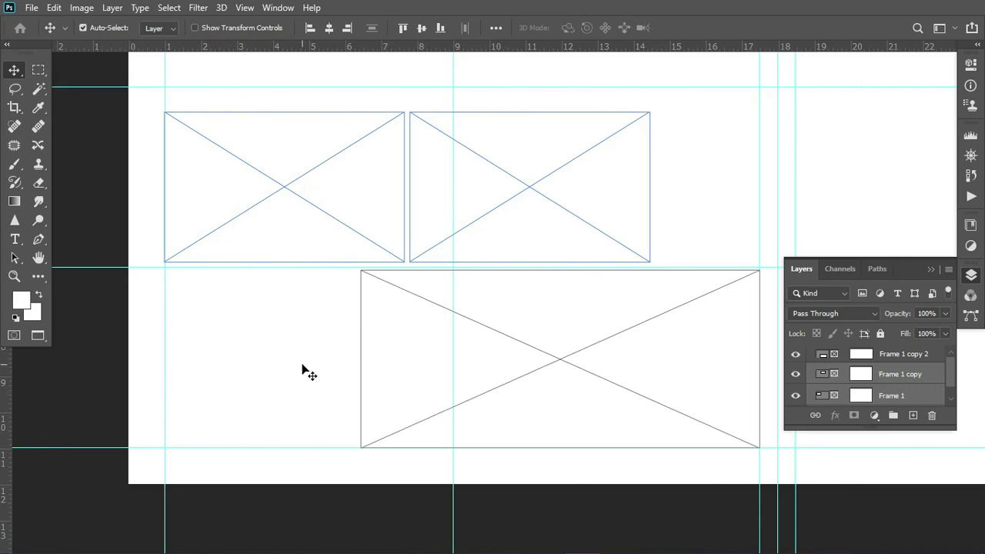
- Draw a small Frame 2 at lower left and trim the large frame's left edge
key("k")
left_click_drag(162, 306, 350, 414)
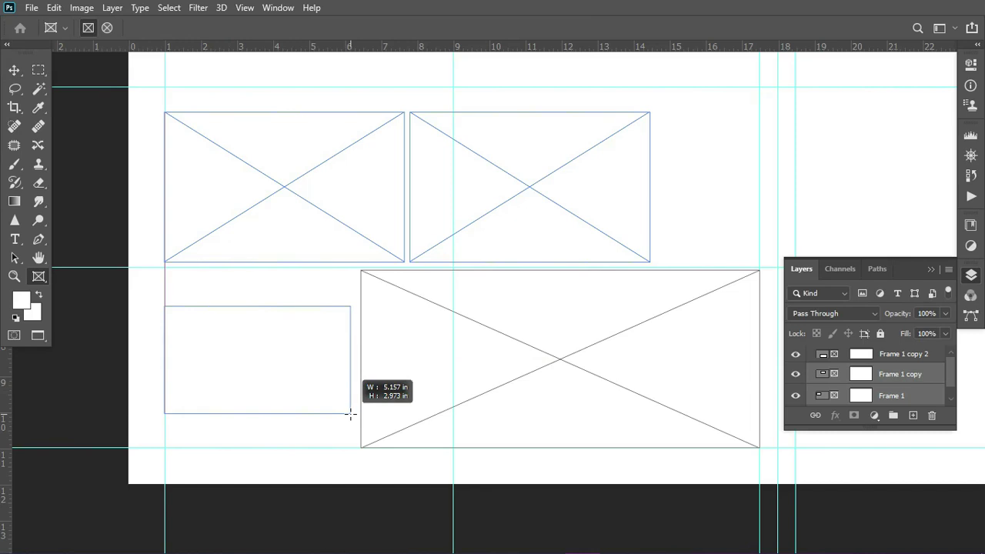
left_click_drag(350, 414, 350, 412)
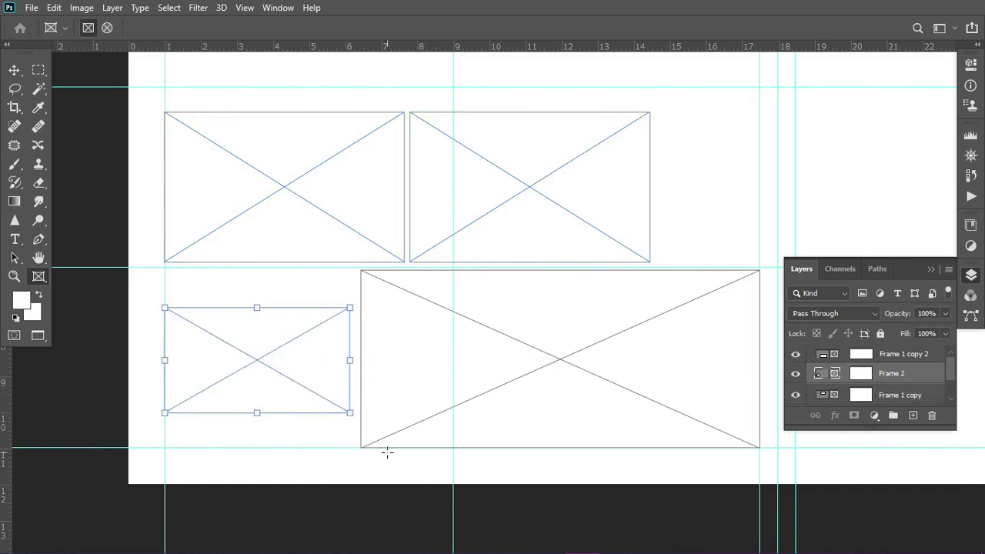
left_click(395, 366)
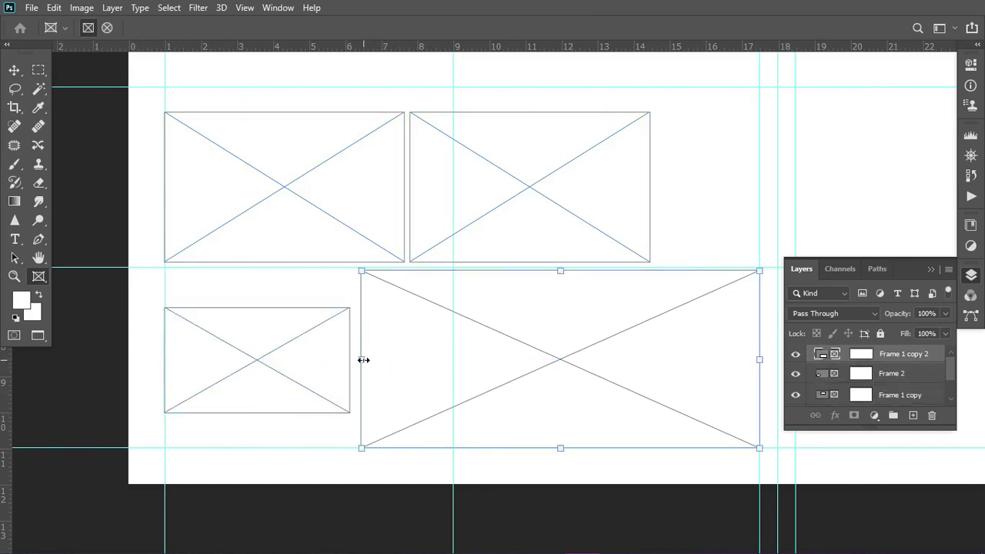
left_click_drag(363, 360, 370, 357)
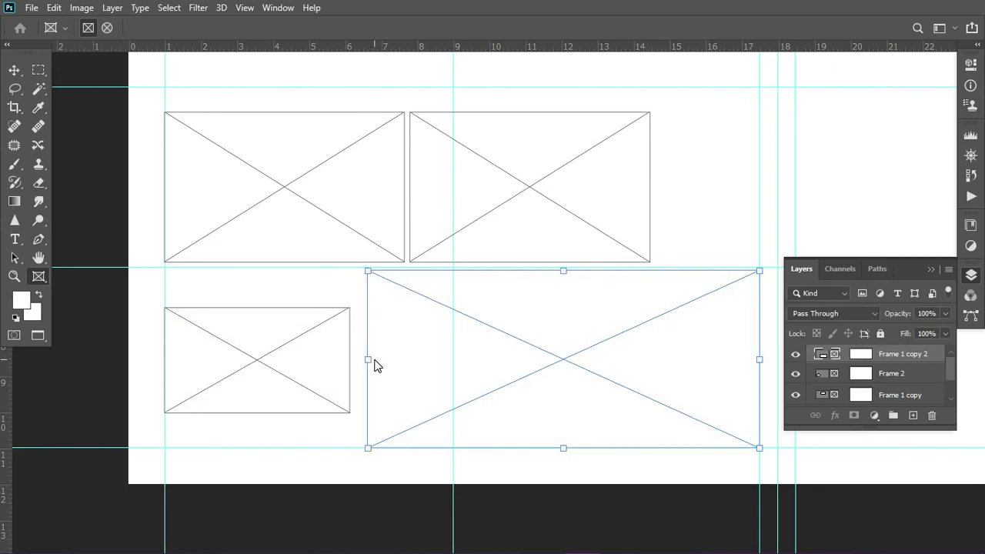
key("ctrl+minus")
scroll(358, 383, "right", 5)
scroll(358, 383, "right", 5)
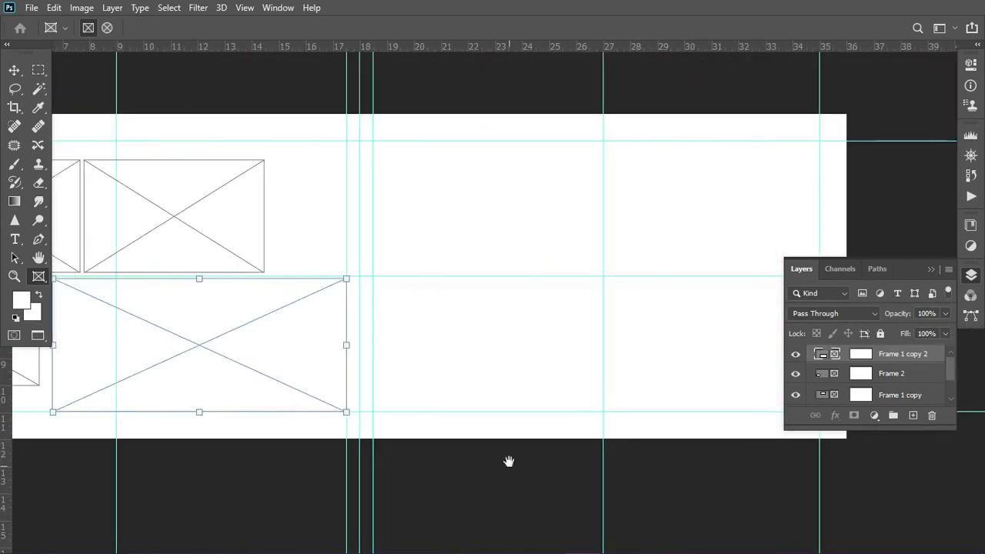
scroll(508, 459, "right", 3)
- Select the right part of the banner and add a new Layer 1
key("m")
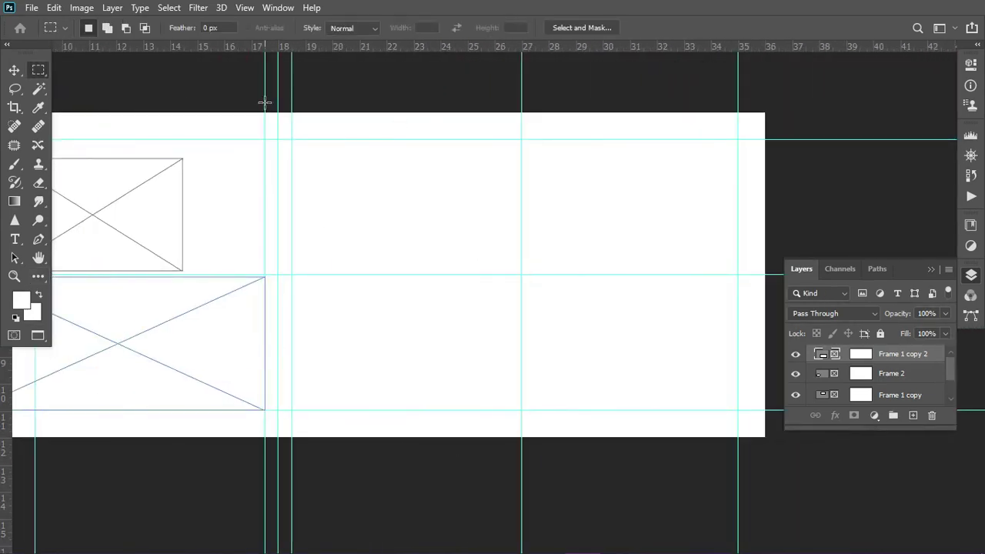
left_click_drag(278, 96, 764, 437)
key("ctrl+shift+n")
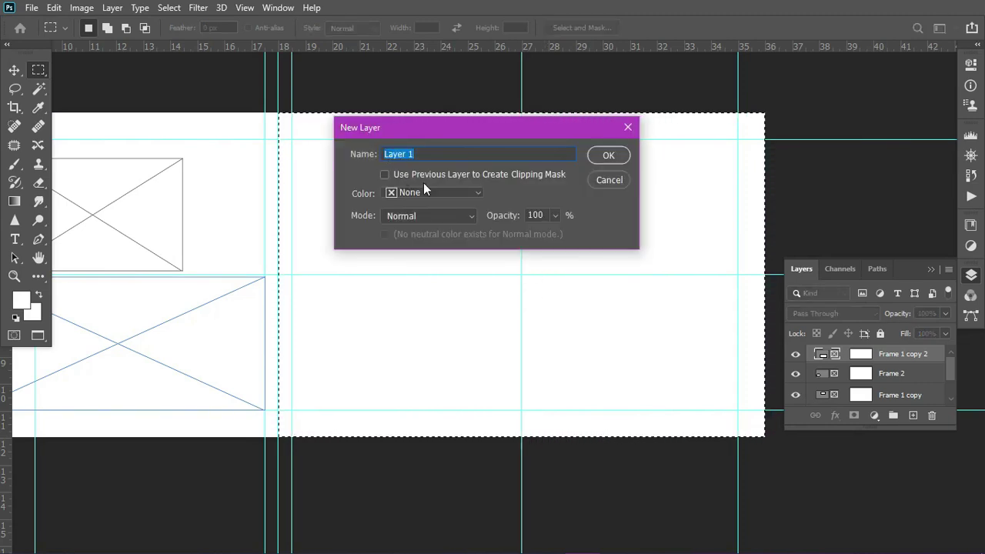
left_click_drag(434, 131, 421, 180)
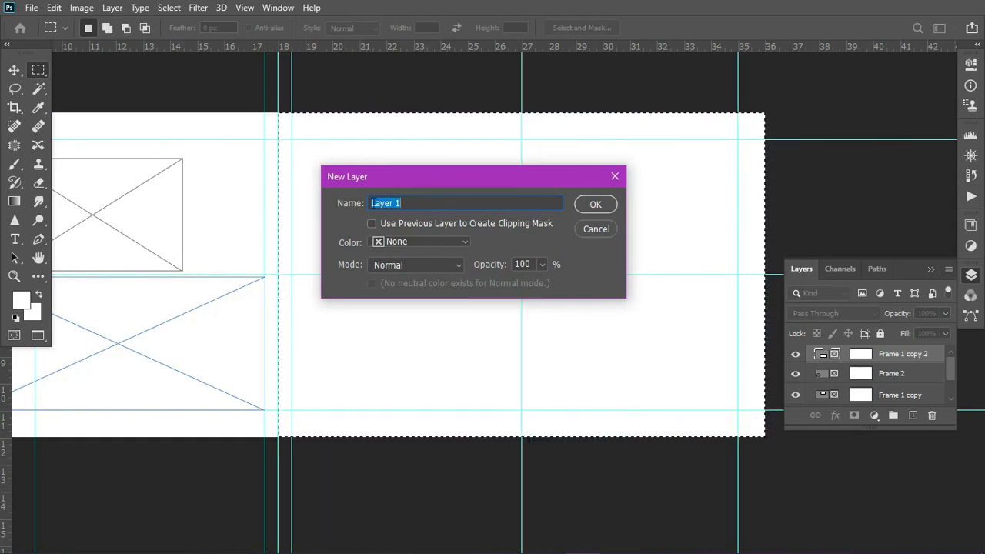
left_click(582, 205)
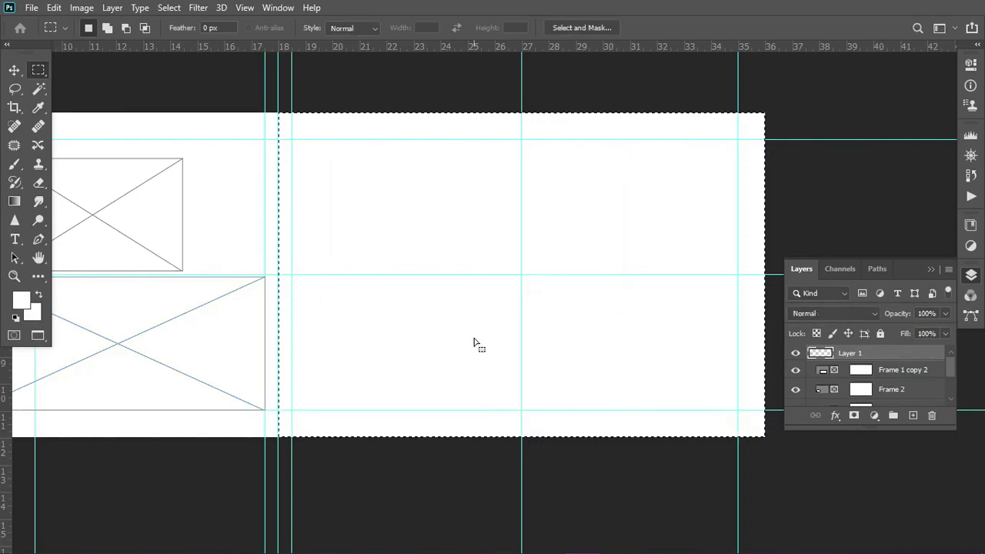
- Fill the selection with the pale rose colour aa8d92
left_click(54, 9)
left_click(124, 230)
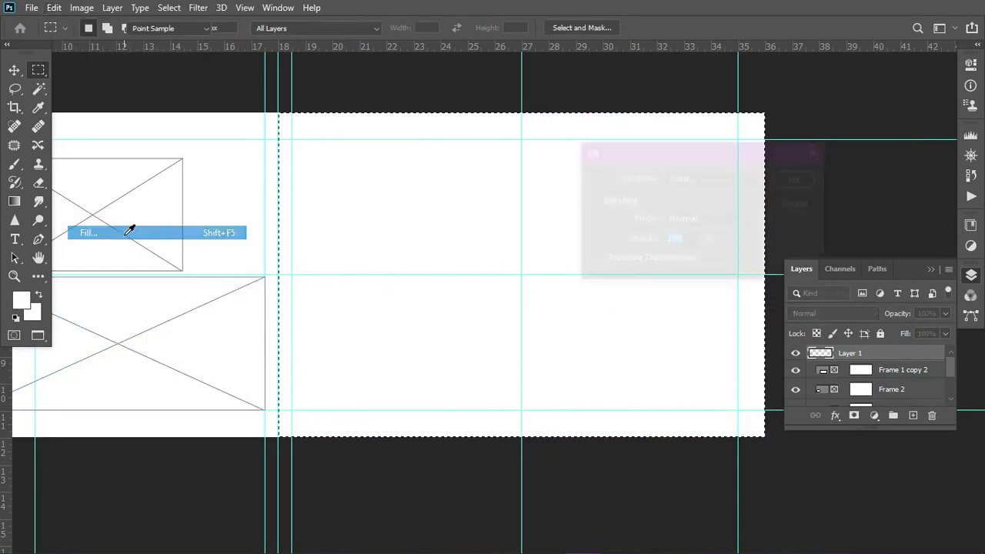
left_click_drag(639, 157, 483, 173)
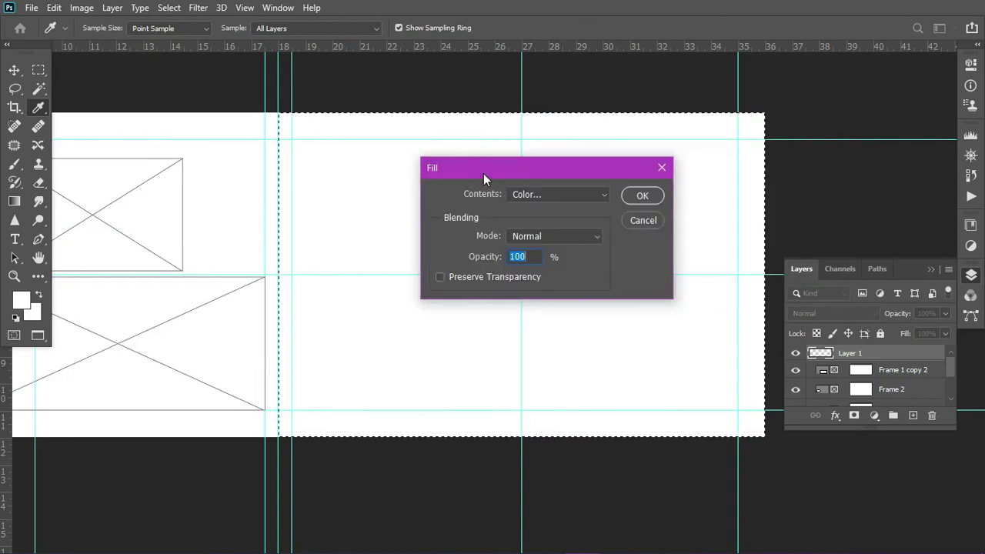
left_click(574, 196)
left_click(558, 235)
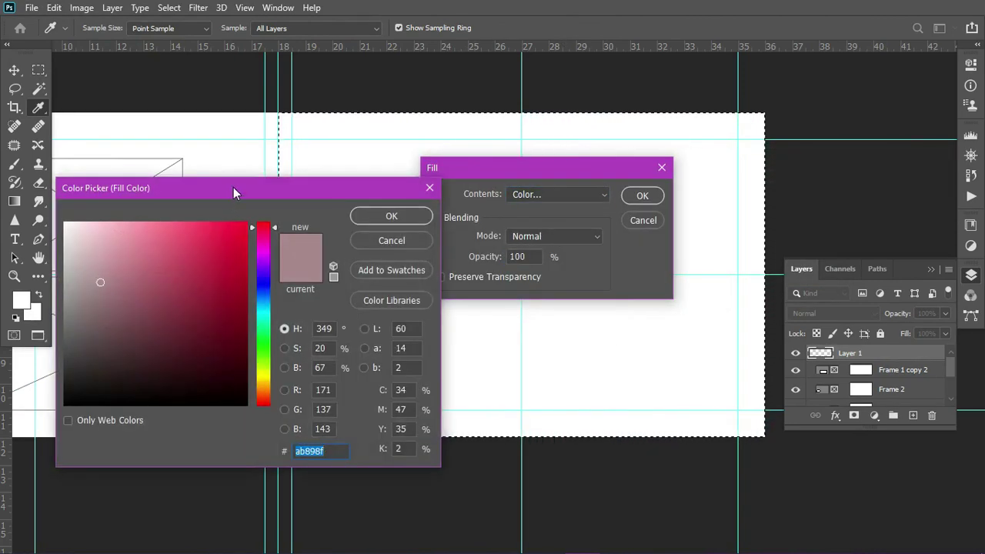
left_click_drag(233, 190, 306, 191)
left_click_drag(240, 311, 263, 301)
left_click_drag(332, 342, 333, 316)
left_click_drag(266, 194, 314, 189)
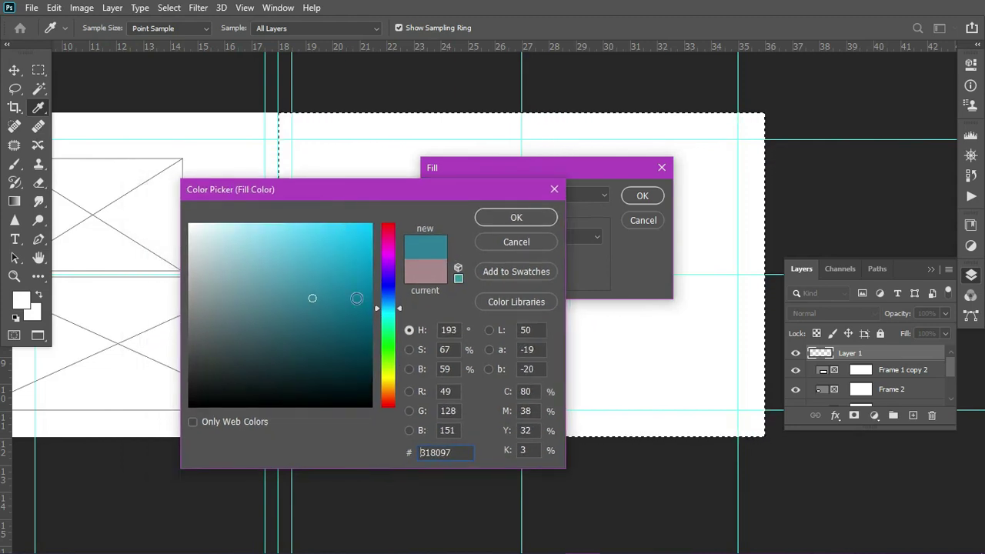
left_click(417, 285)
mouse_move(230, 280)
left_mouse_down()
mouse_move(218, 284)
mouse_move(220, 275)
mouse_move(219, 287)
left_mouse_up()
left_click(516, 217)
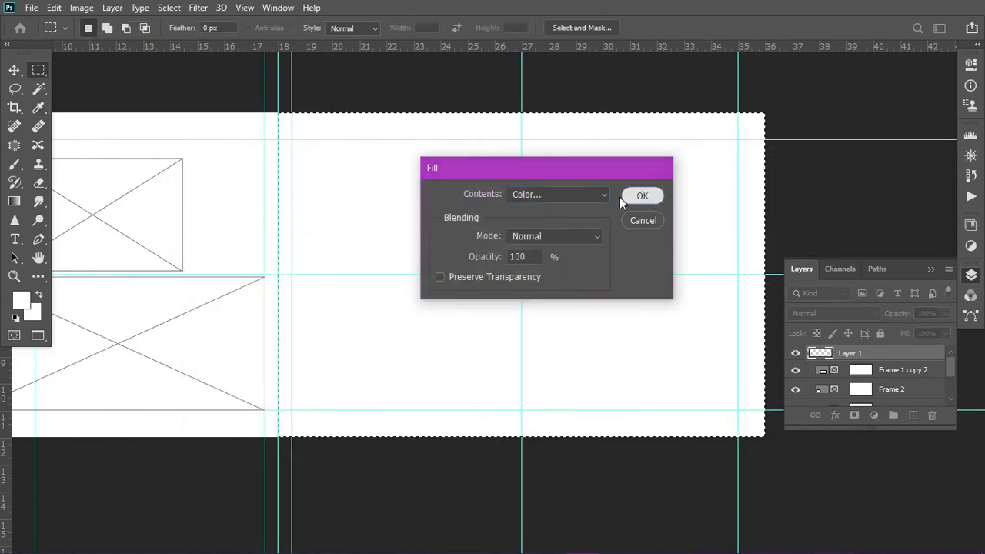
left_click(642, 195)
- Deselect, hide the guides, select the top-left frame and expand the Layers panel
key("ctrl+d")
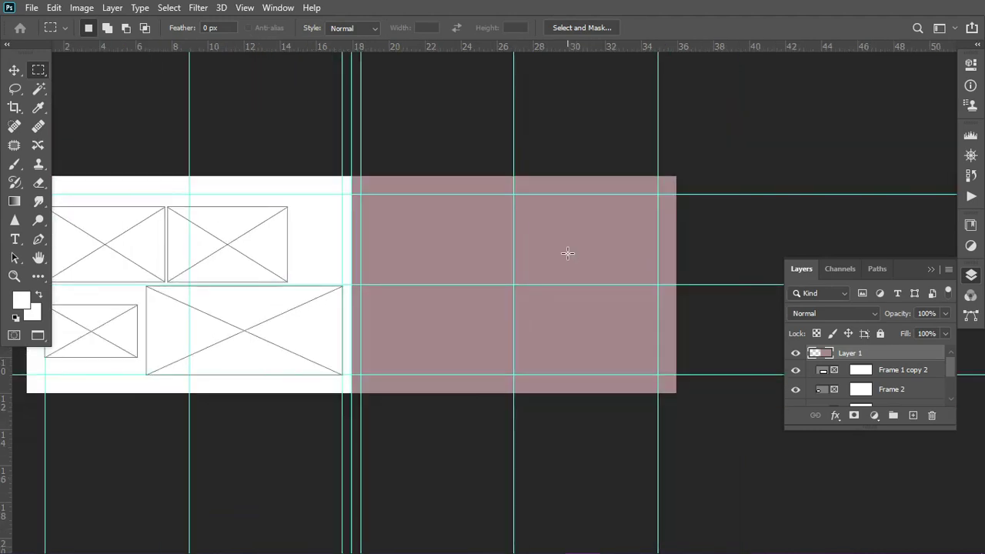
key("ctrl+semicolon")
key("ctrl+minus")
key("ctrl+plus")
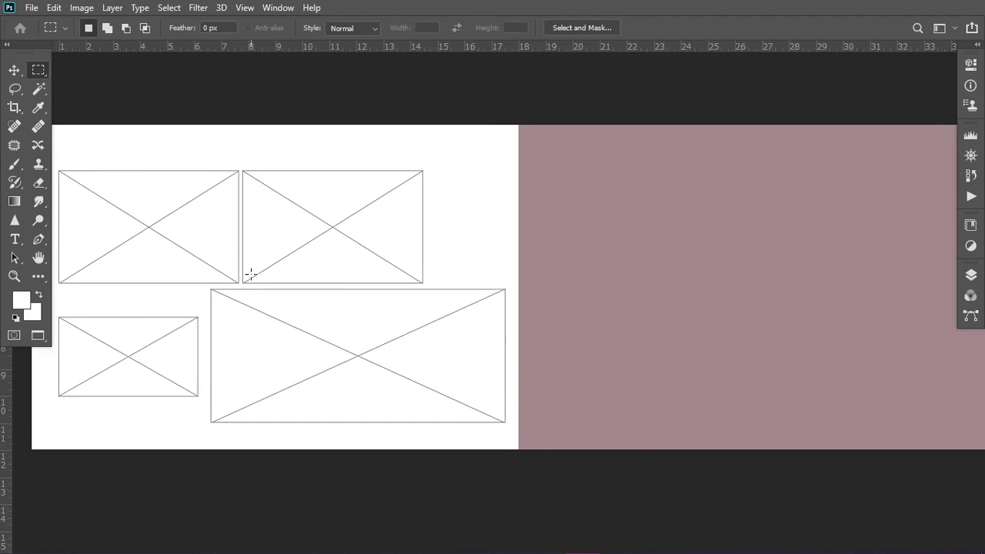
key("v")
left_click(152, 231)
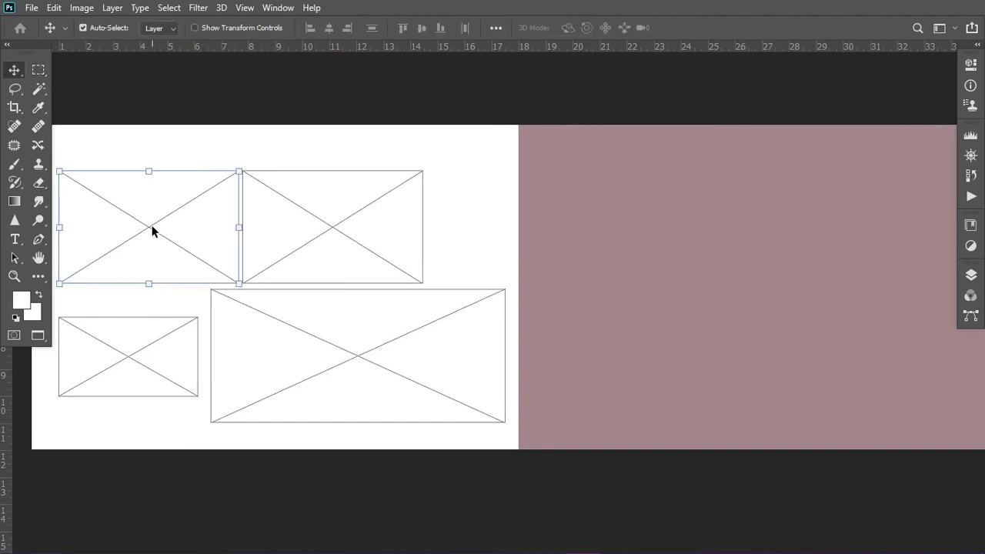
left_click(970, 274)
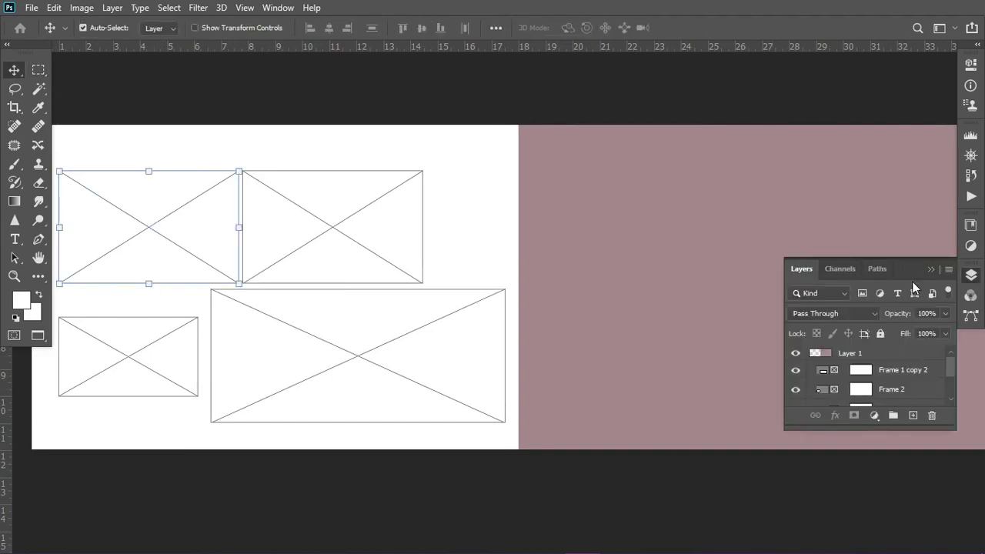
left_click_drag(897, 434, 925, 540)
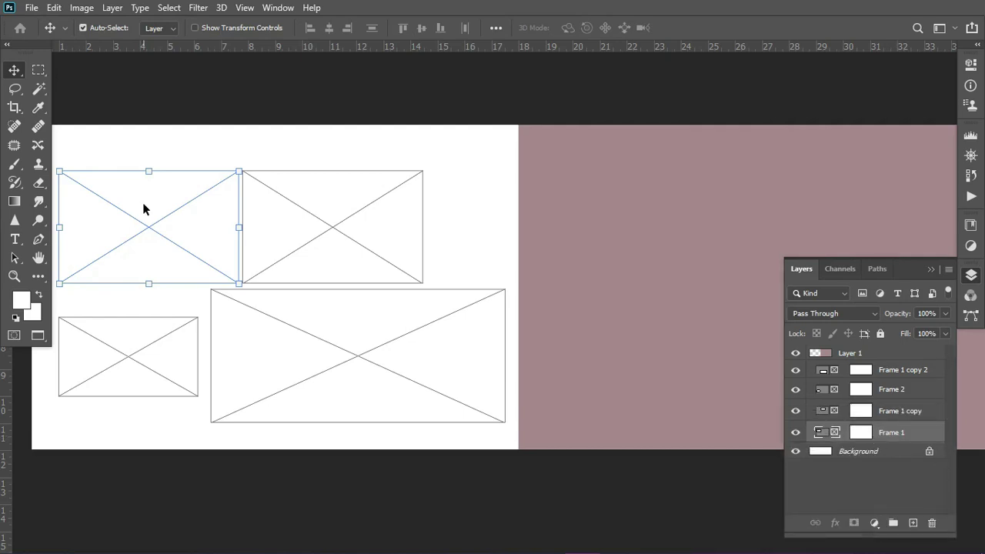
- Place Embedded the adult-1867720 photo from the IMAGES folder into Frame 1
left_click(31, 8)
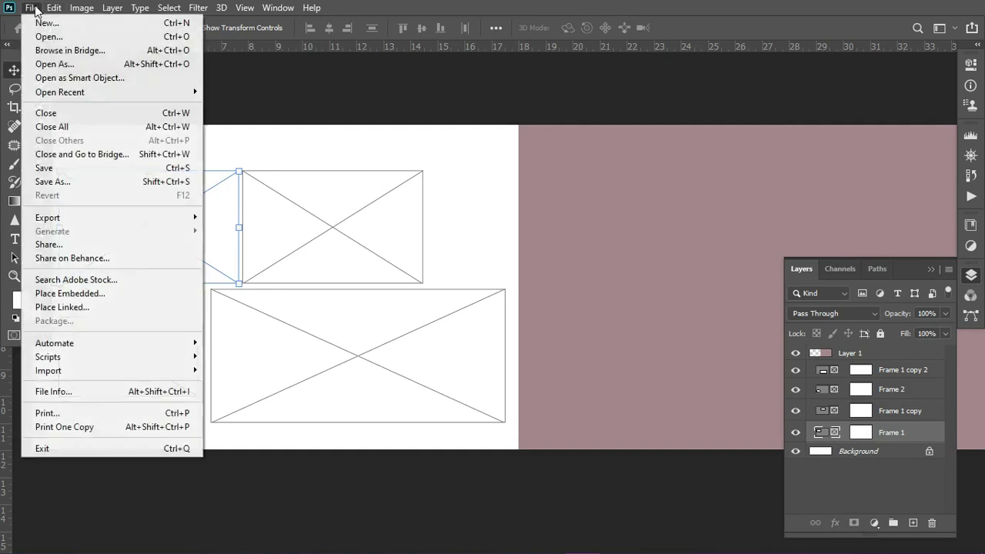
left_click(107, 298)
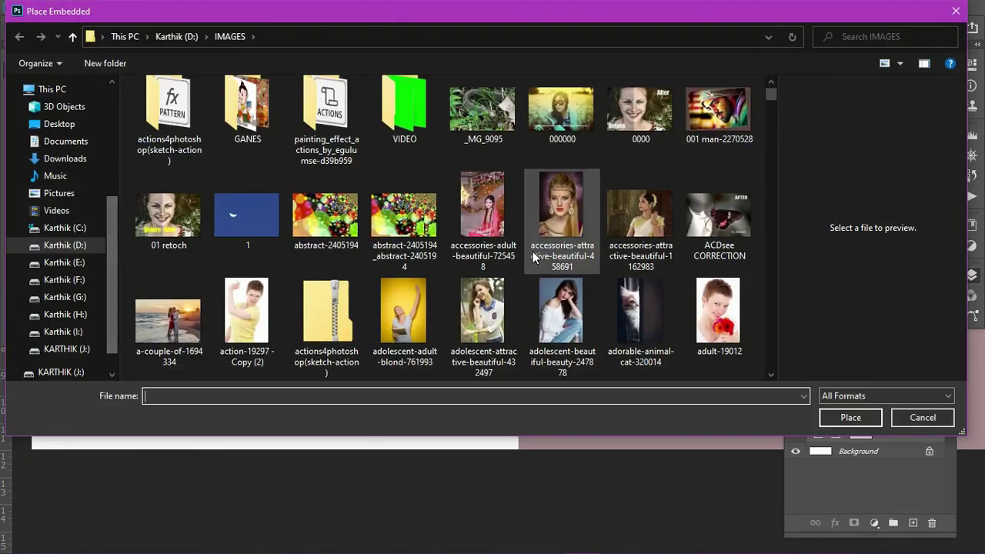
scroll(462, 231, "down", 2)
scroll(511, 232, "down", 3)
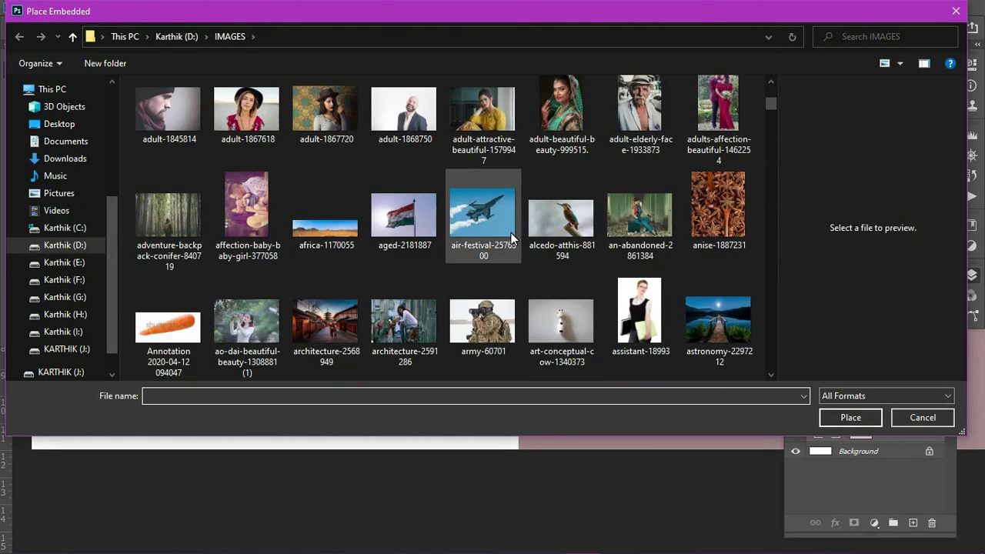
scroll(538, 246, "up", 3)
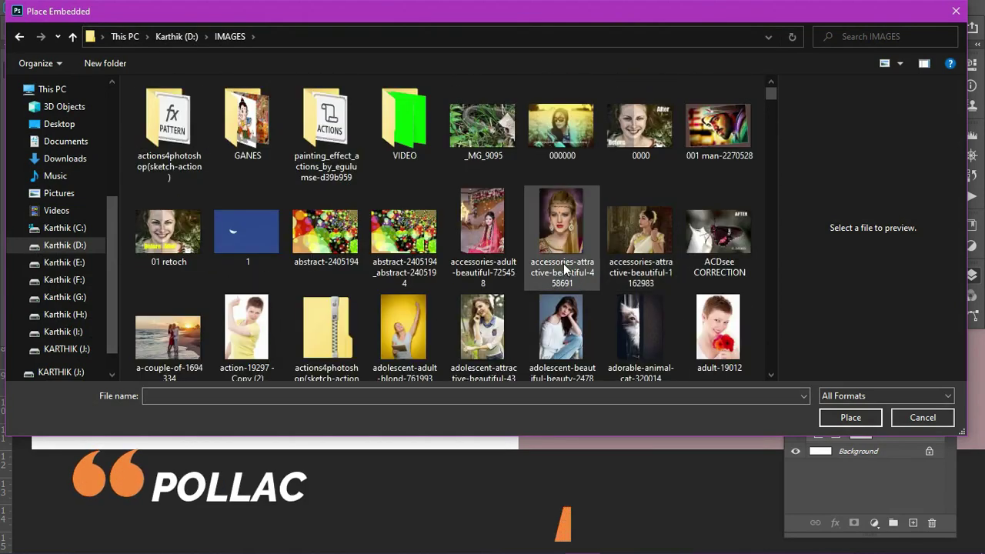
scroll(500, 246, "down", 1)
scroll(451, 228, "down", 2)
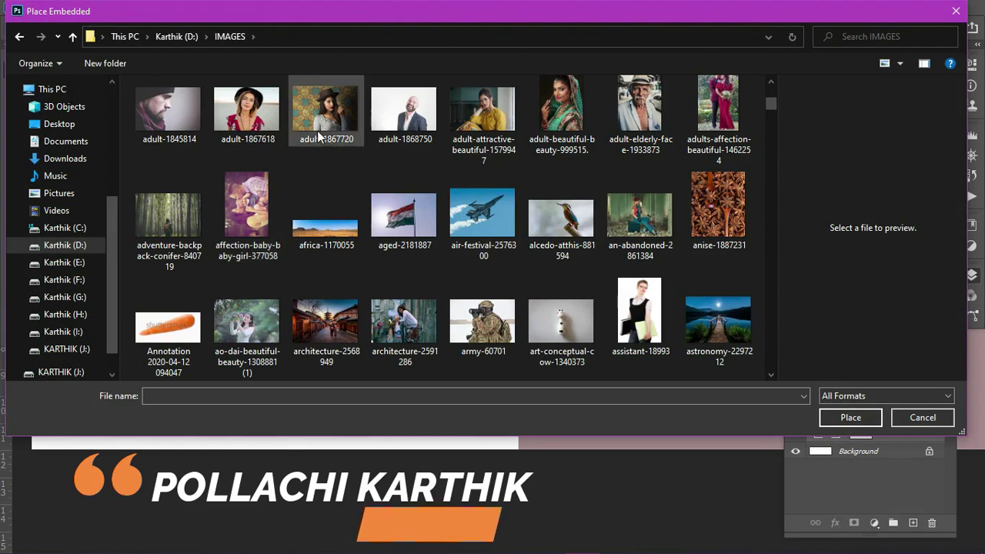
left_click(319, 136)
left_click(836, 413)
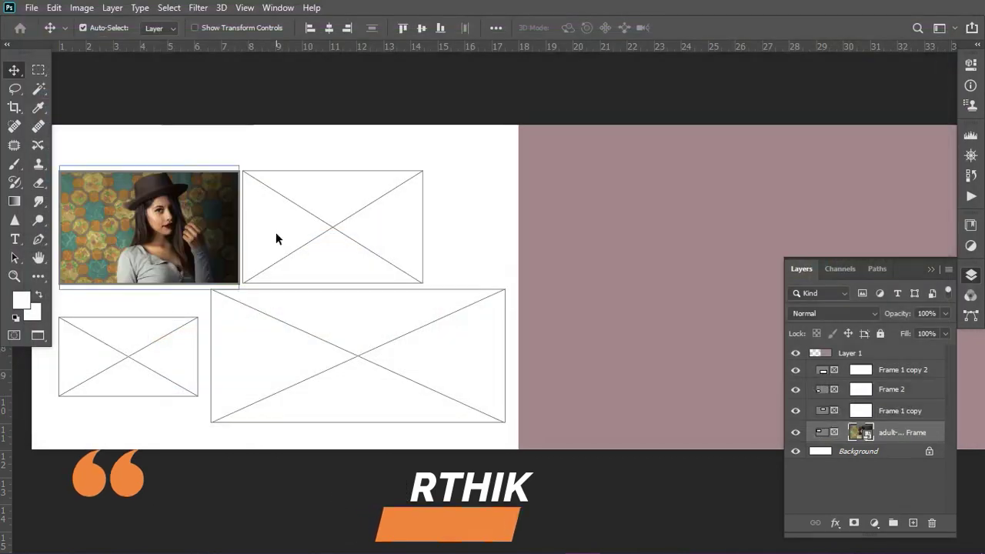
left_click(314, 227)
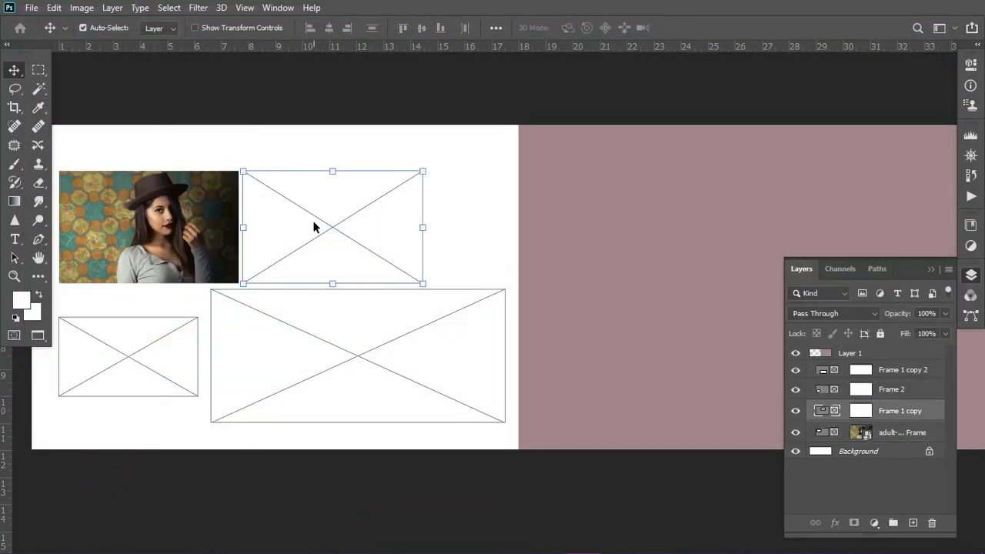
left_click(31, 9)
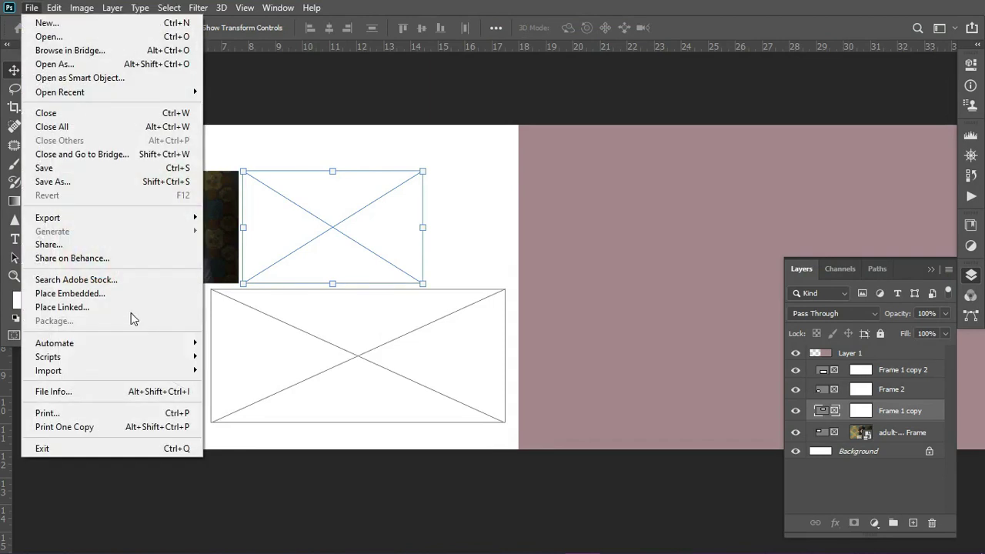
left_click(117, 292)
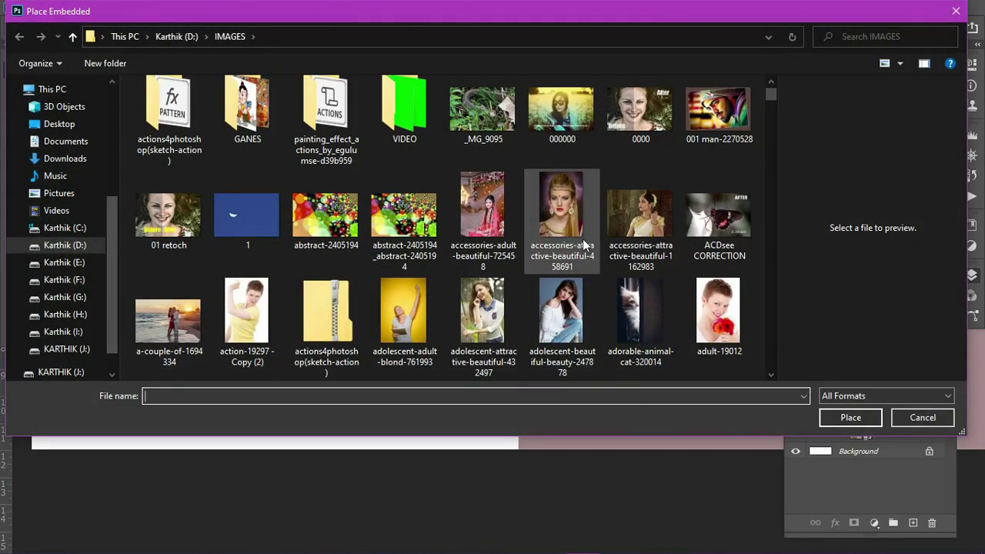
scroll(583, 244, "down", 1)
scroll(547, 257, "down", 1)
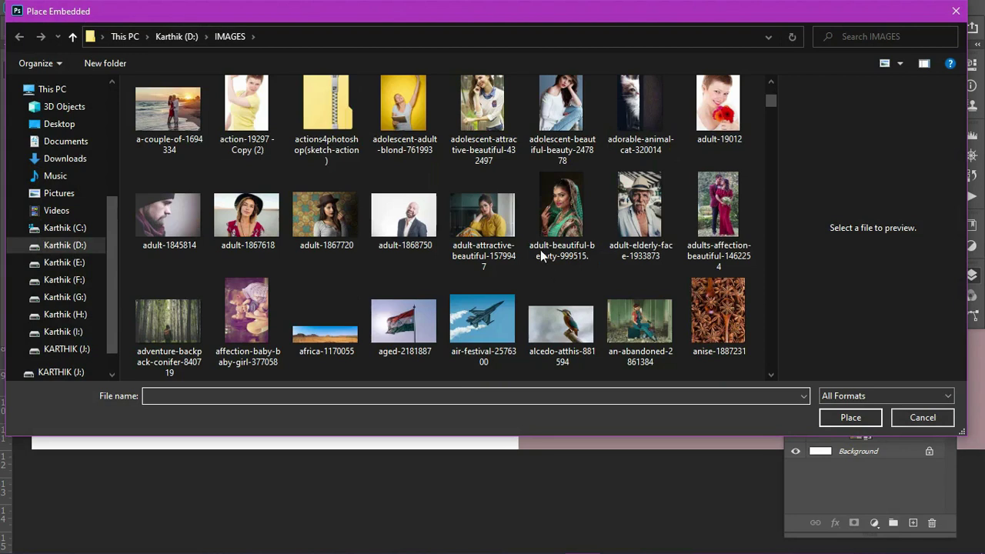
left_click(542, 229)
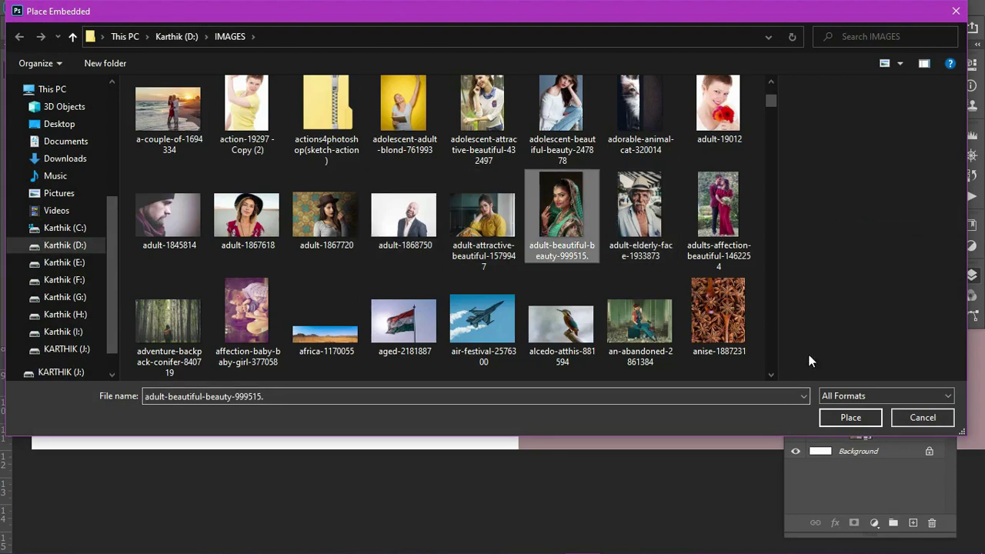
left_click(846, 418)
left_click_drag(354, 191, 333, 162)
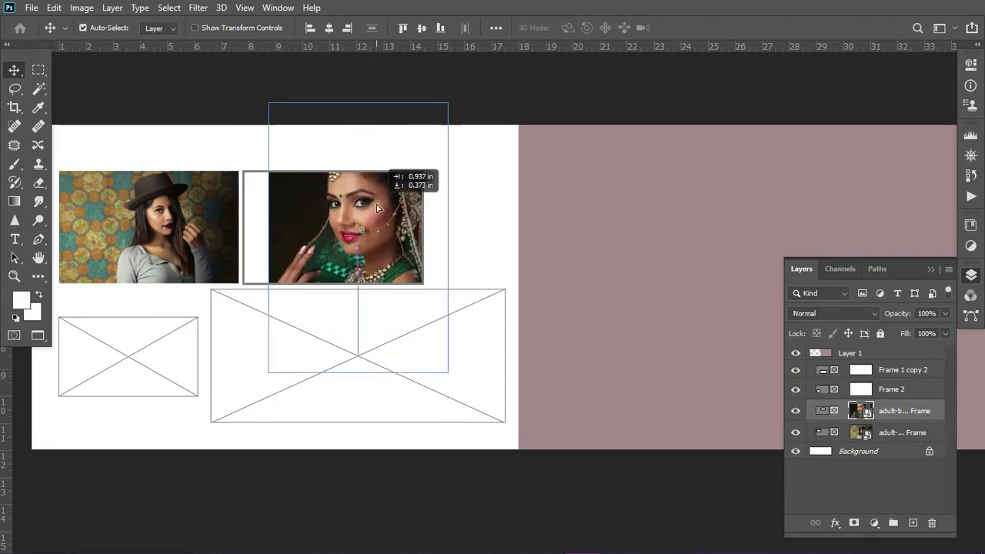
mouse_move(333, 162)
left_mouse_down()
mouse_move(369, 182)
mouse_move(354, 194)
left_mouse_up()
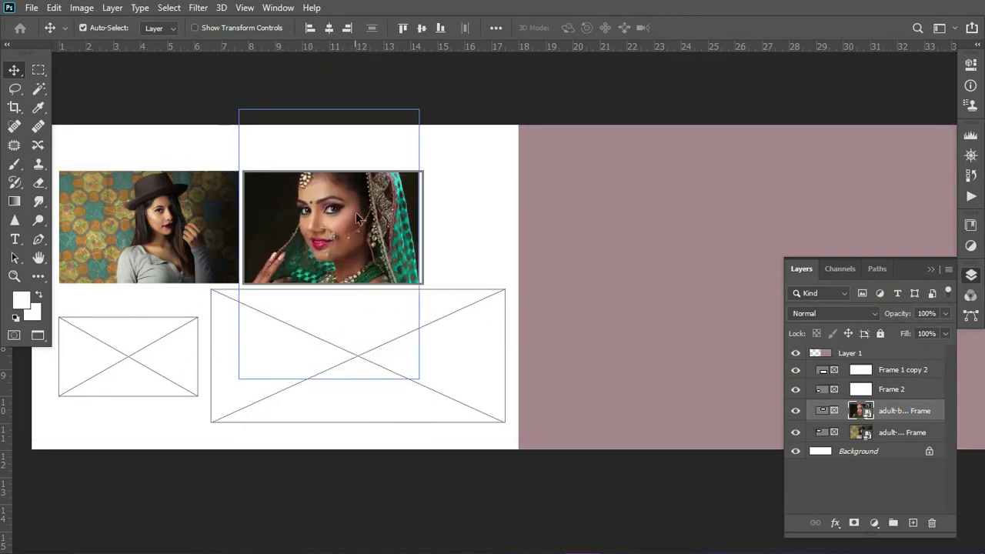
key("Delete")
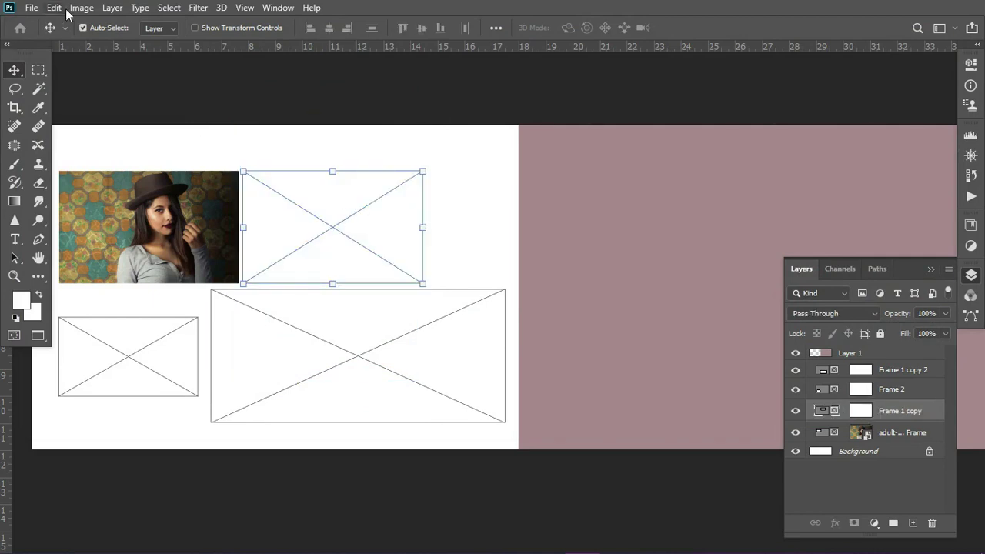
- Place the woman-in-yellow photo into the top-right frame and reposition it inside
left_click(31, 9)
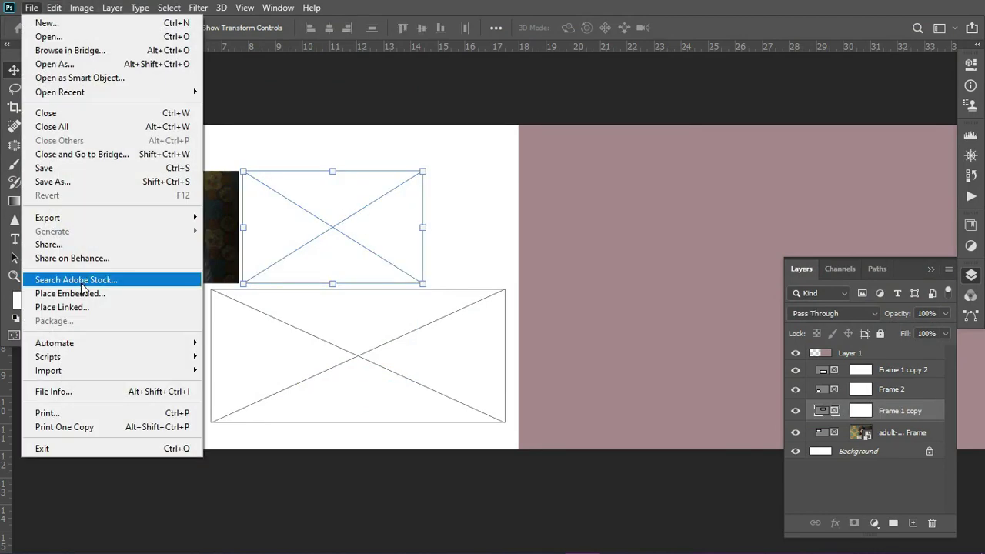
left_click(82, 293)
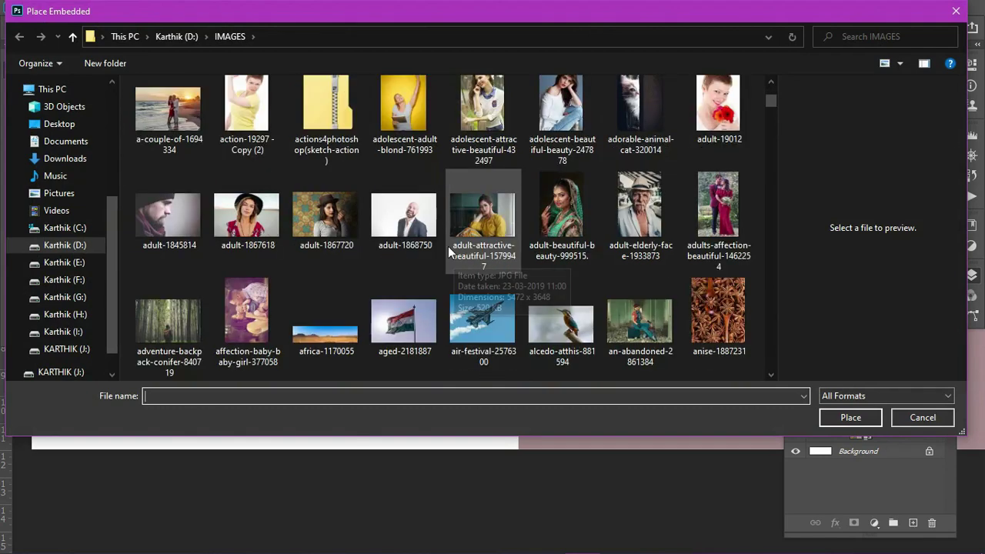
left_click(483, 271)
left_click(850, 417)
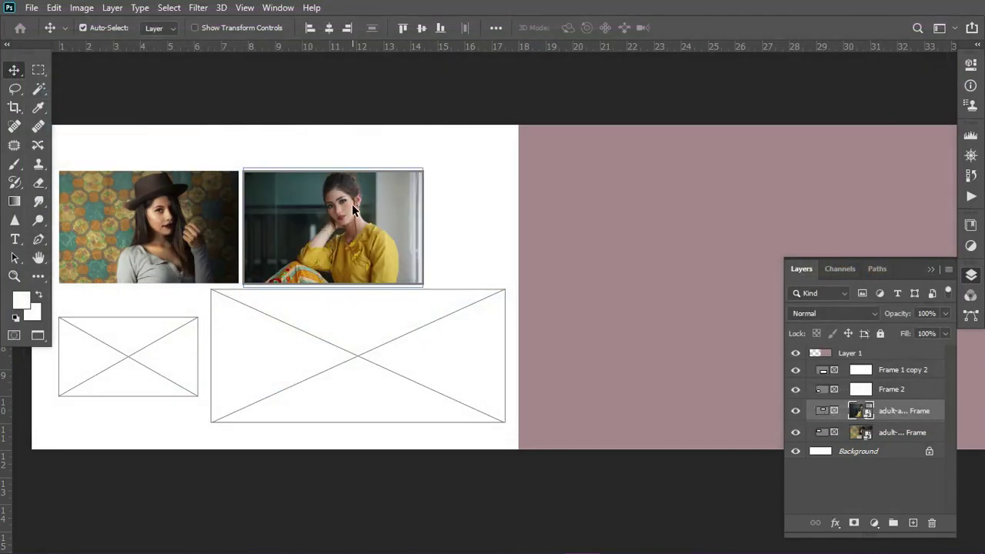
key("ctrl+plus")
key("ctrl+plus")
key("ctrl+plus")
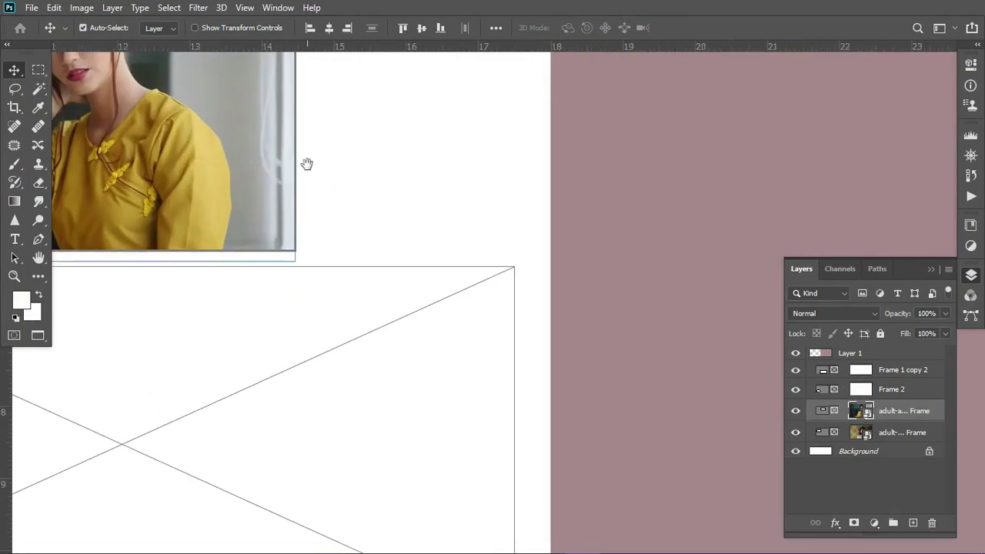
left_click_drag(306, 164, 560, 298)
mouse_move(359, 197)
left_mouse_down()
mouse_move(367, 236)
mouse_move(374, 226)
left_mouse_up()
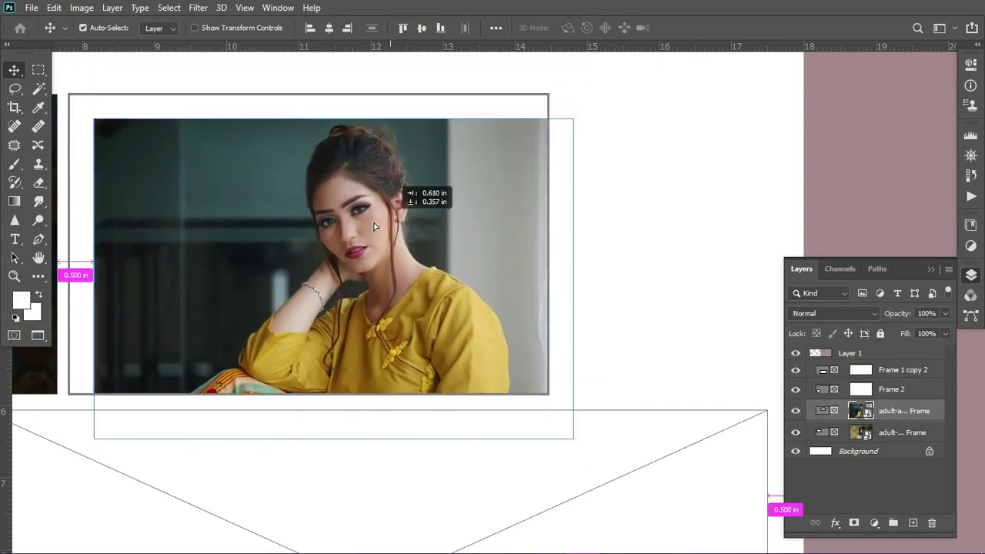
left_click_drag(375, 226, 346, 185)
key("ctrl+minus")
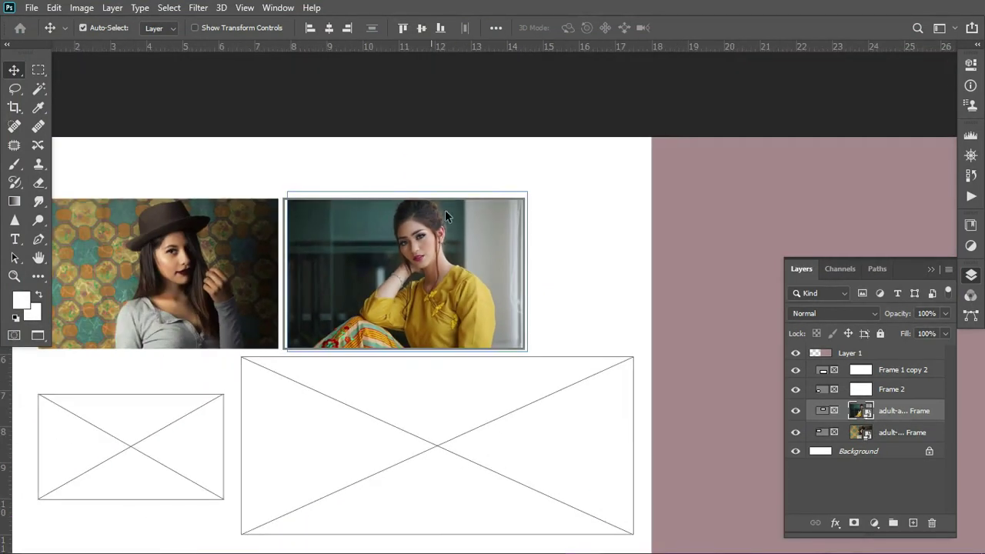
- Nudge the yellow-dress frame down slightly and select its photo content
left_click(440, 468)
mouse_move(376, 242)
left_mouse_down()
mouse_move(377, 268)
mouse_move(393, 248)
left_mouse_up()
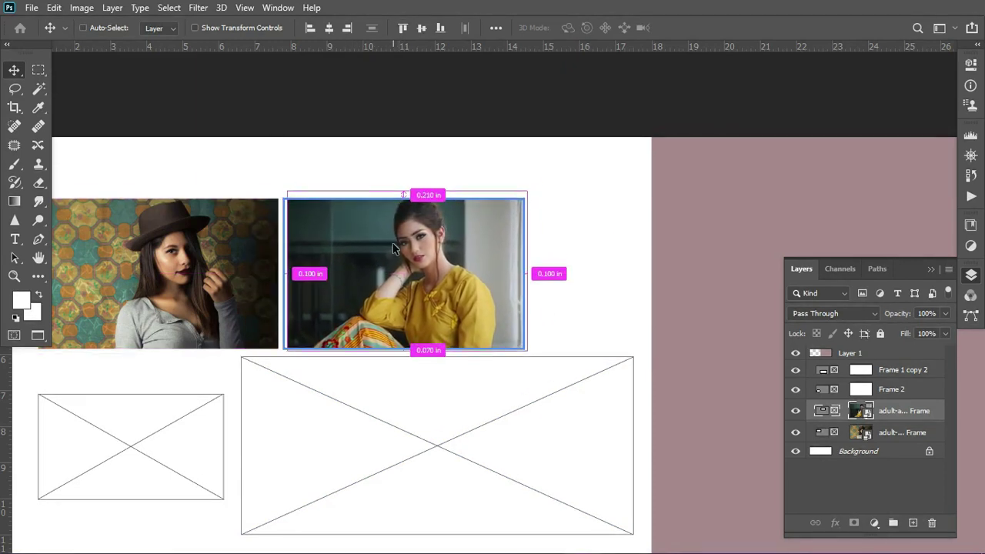
key("ctrl+plus")
double_click(376, 223)
key("ctrl+minus")
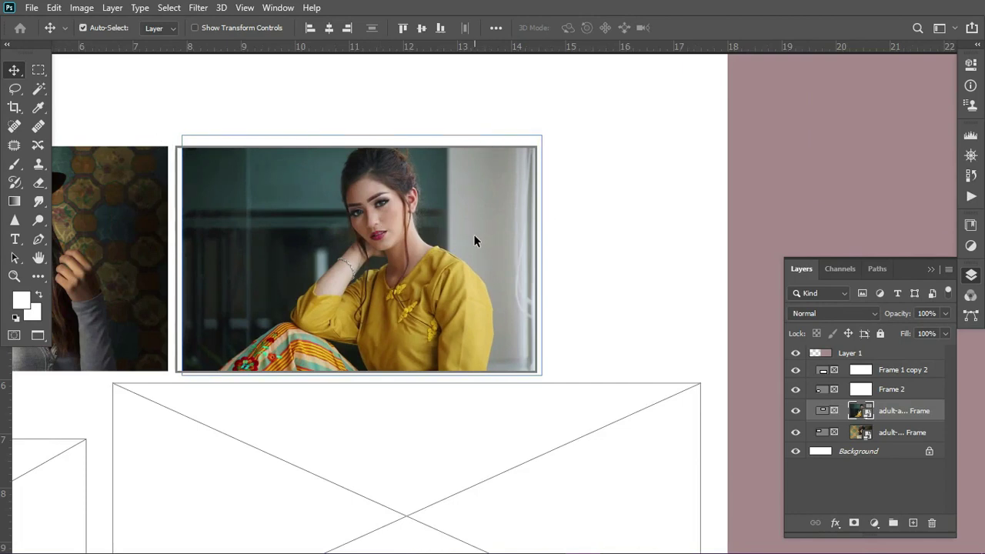
- Free Transform the photo, shrinking it from the top-right corner to fit the frame
key("ctrl+t")
mouse_move(542, 136)
left_mouse_down()
mouse_move(621, 119)
mouse_move(610, 91)
left_mouse_up()
mouse_move(415, 243)
left_mouse_down()
mouse_move(384, 263)
mouse_move(387, 288)
left_mouse_up()
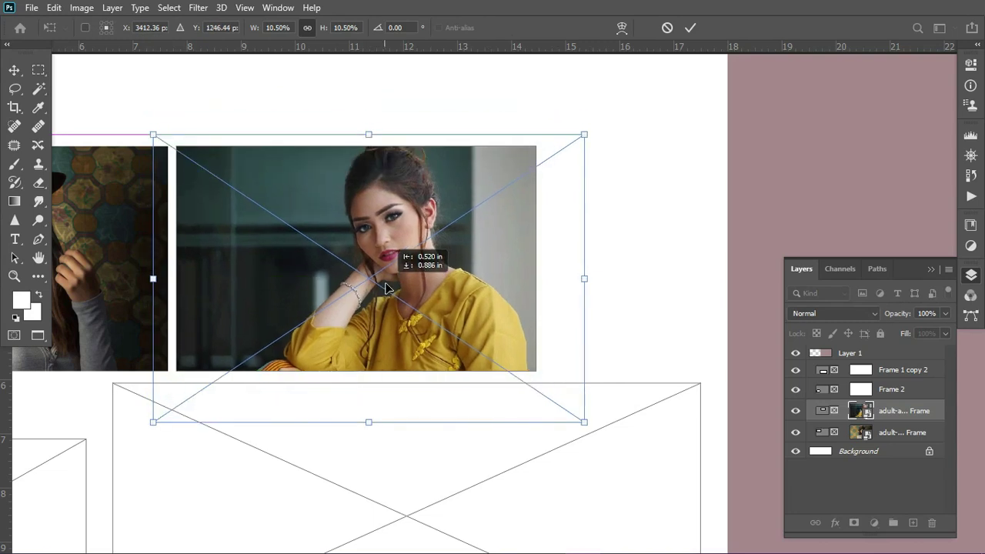
mouse_move(579, 129)
left_mouse_down()
mouse_move(599, 167)
mouse_move(497, 229)
left_mouse_up()
key("Return")
key("ctrl+minus")
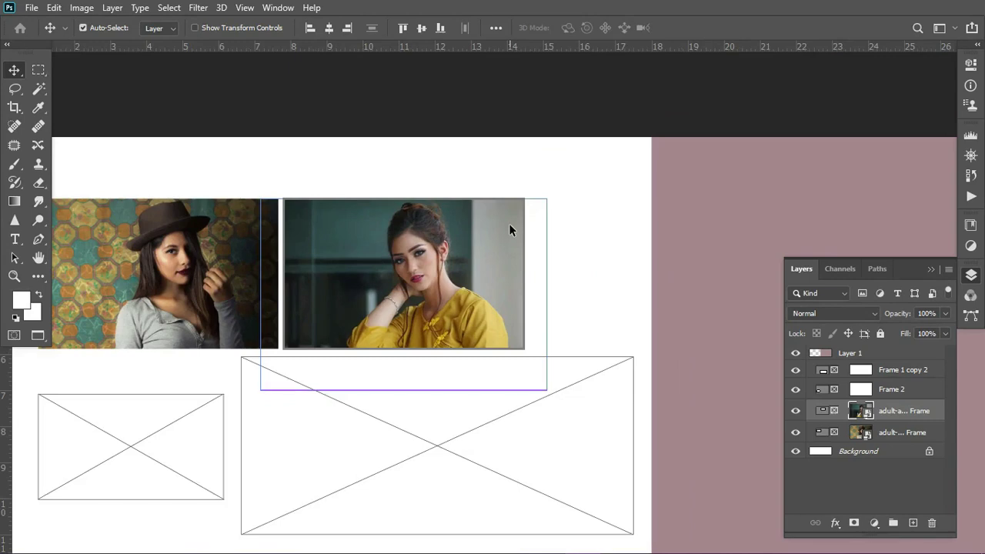
scroll(508, 228, "left", 3)
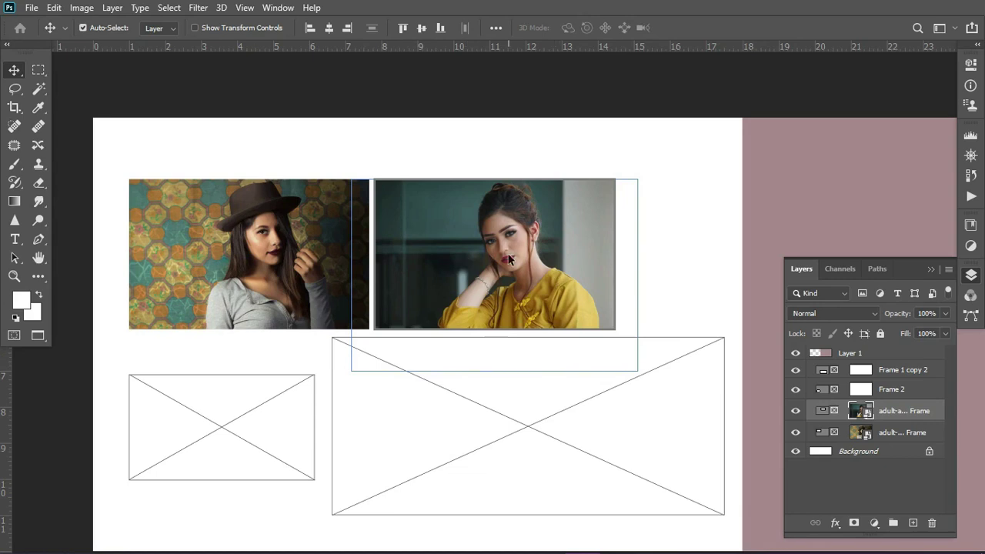
scroll(611, 363, "down", 1)
scroll(611, 363, "right", 1)
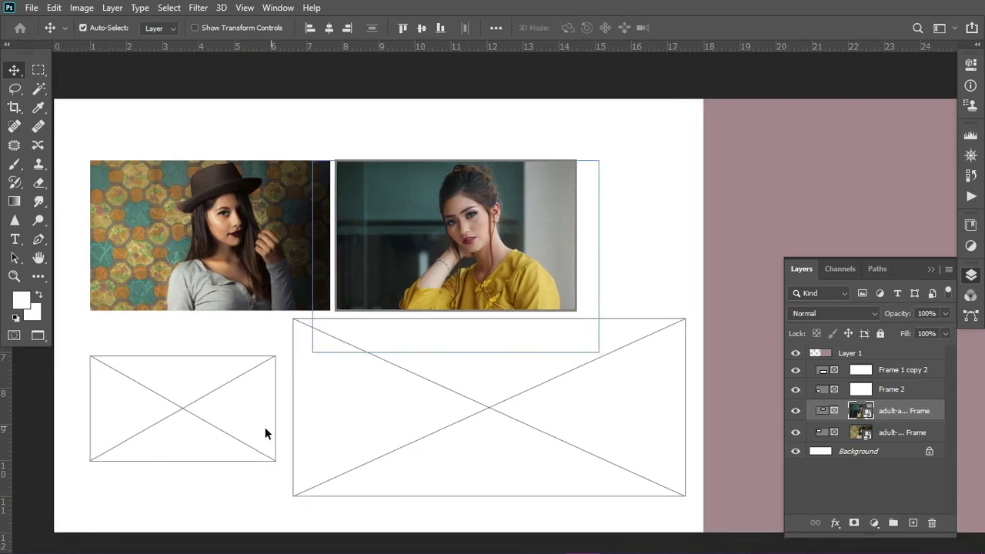
- Select the empty lower-left Frame 2 and show the File menu
left_click(209, 405)
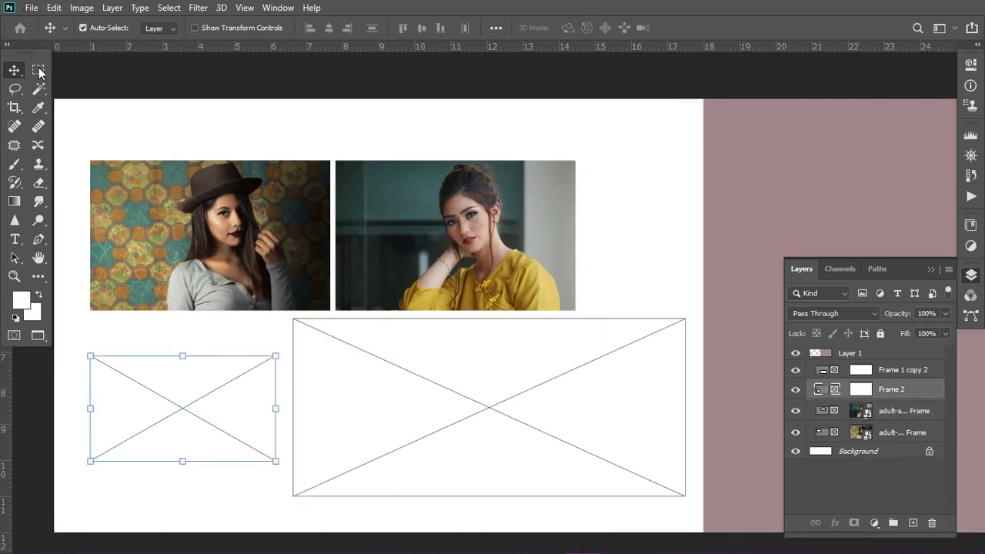
left_click(32, 7)
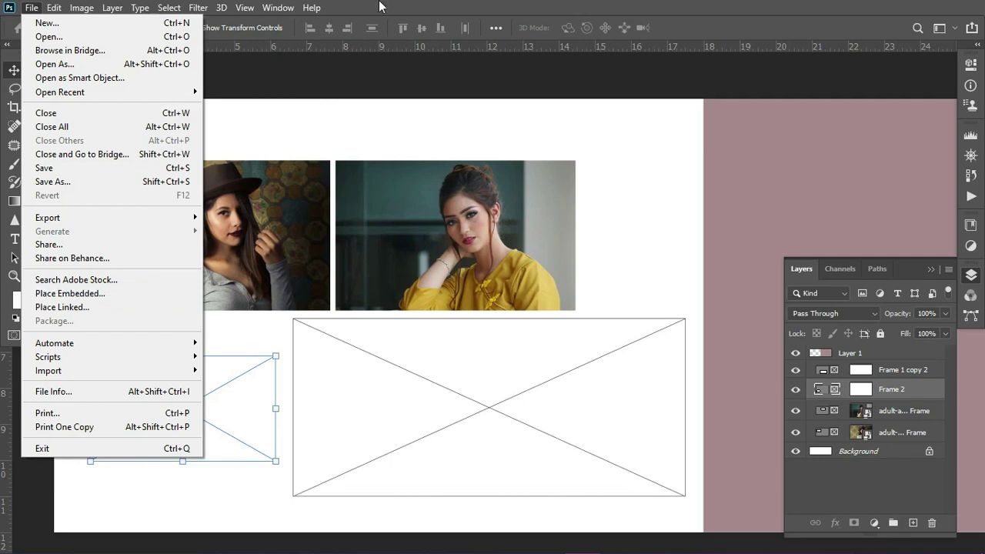
- Show the Actions panel enlarged and switched out of Button Mode into list view
left_click(269, 9)
left_click(284, 9)
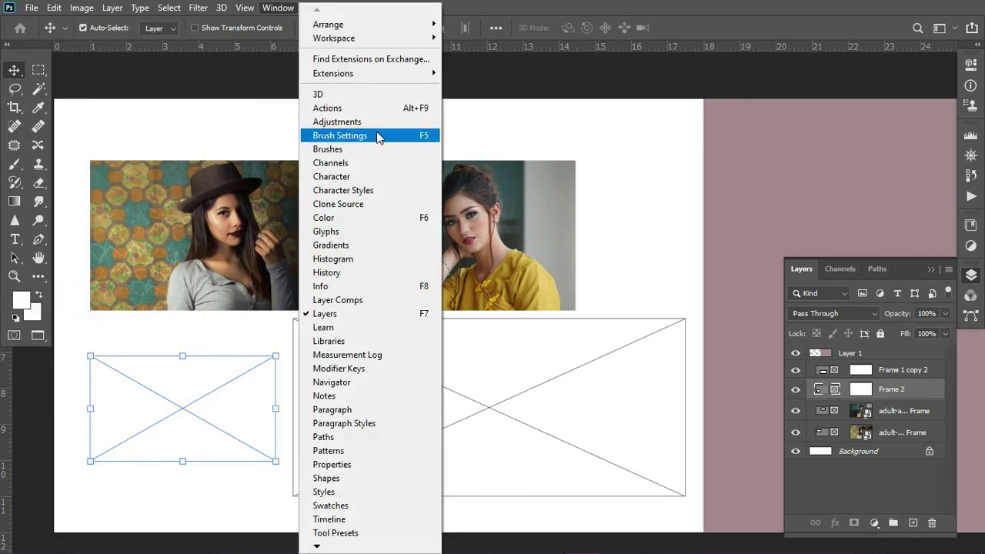
left_click(369, 109)
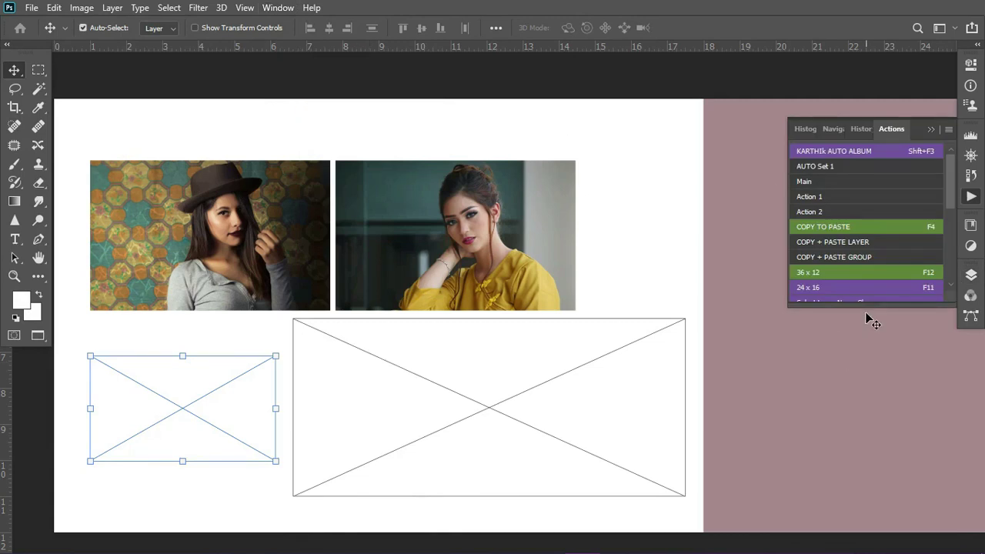
left_click_drag(864, 307, 864, 493)
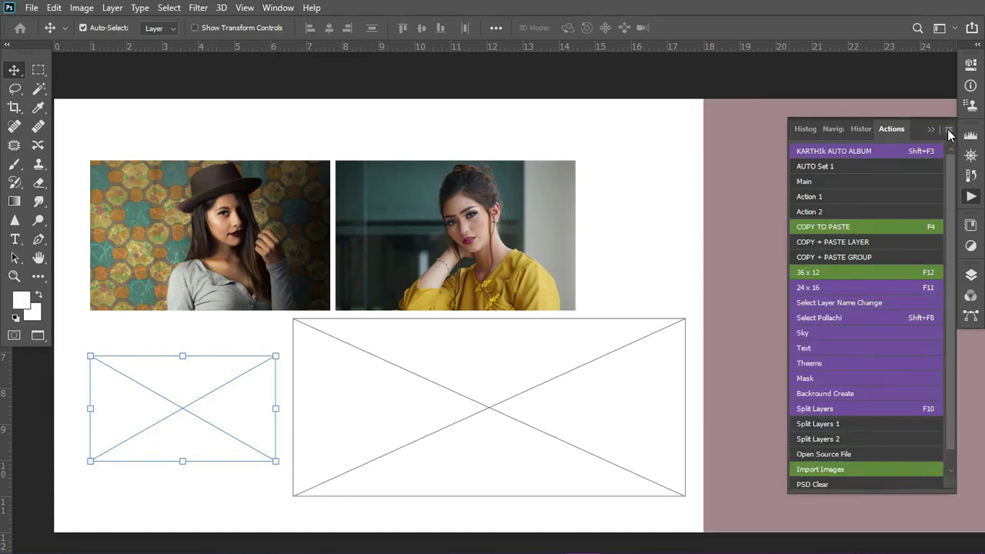
left_click(949, 129)
left_click(866, 91)
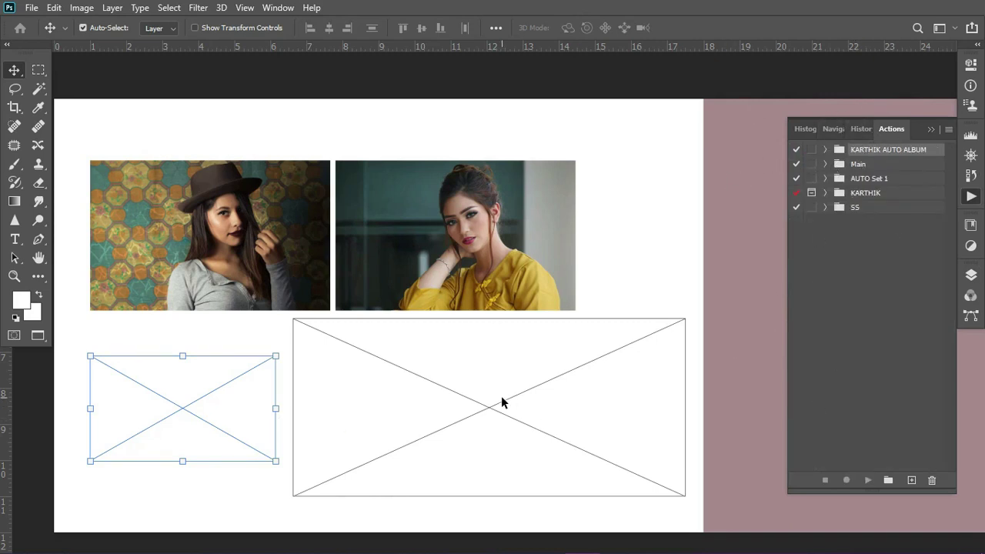
- Create a new action set named INSERT IMAGES
left_click(949, 129)
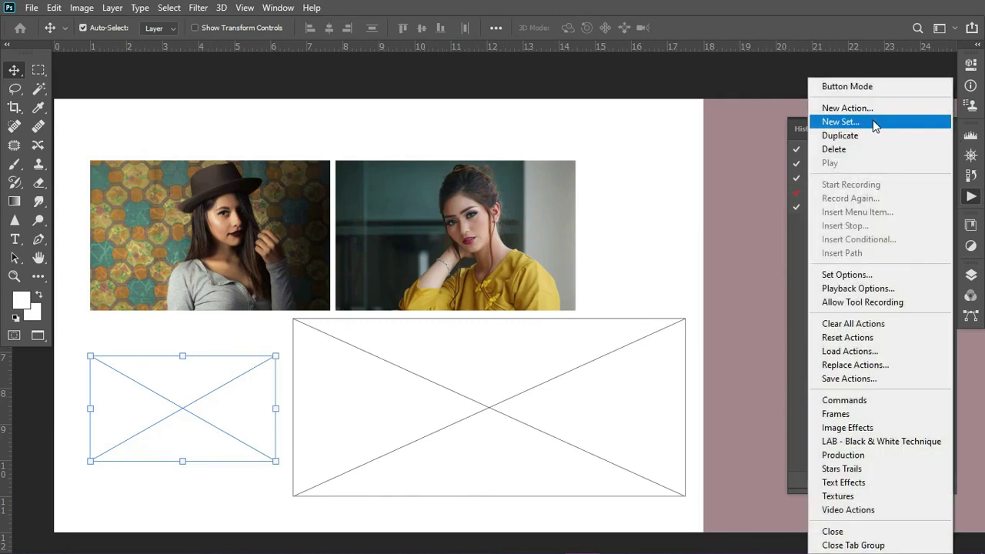
left_click(875, 123)
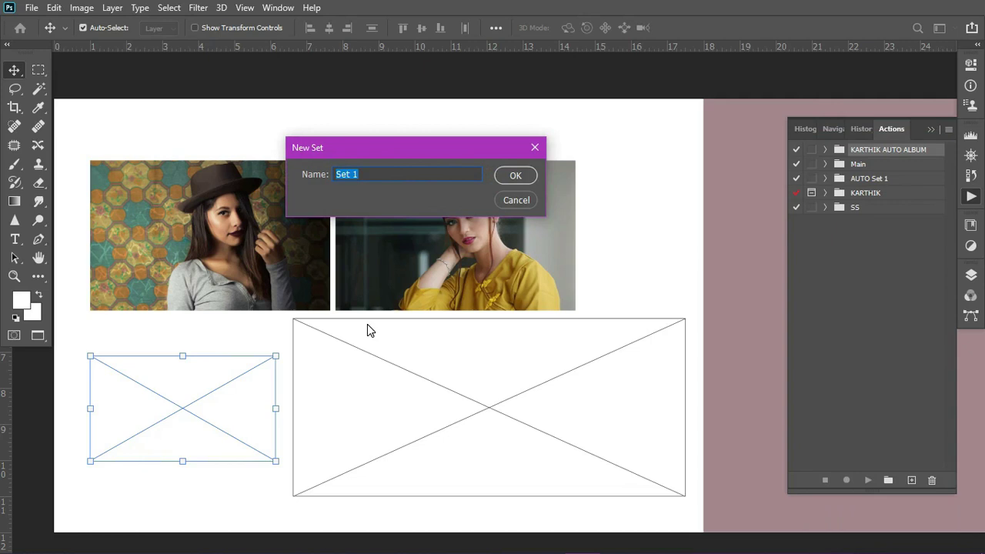
type("INSERT IMAGES")
key("Return")
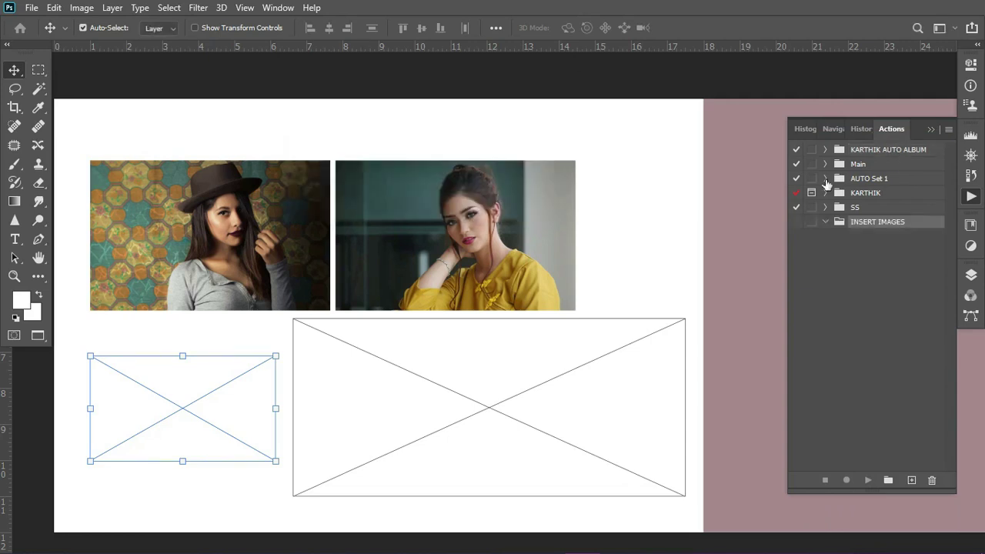
- Create an action named Place on function key F3 and start recording it
left_click(948, 129)
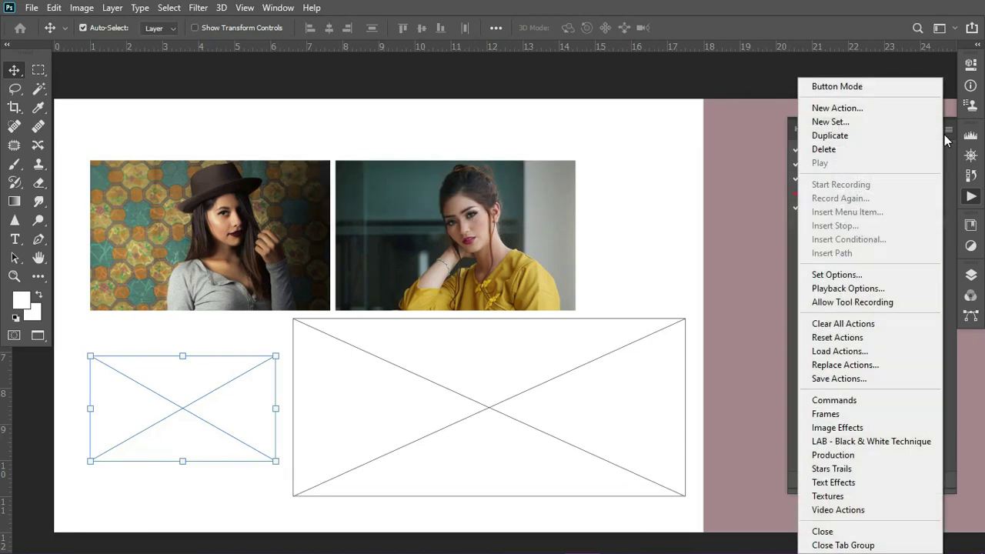
left_click(822, 113)
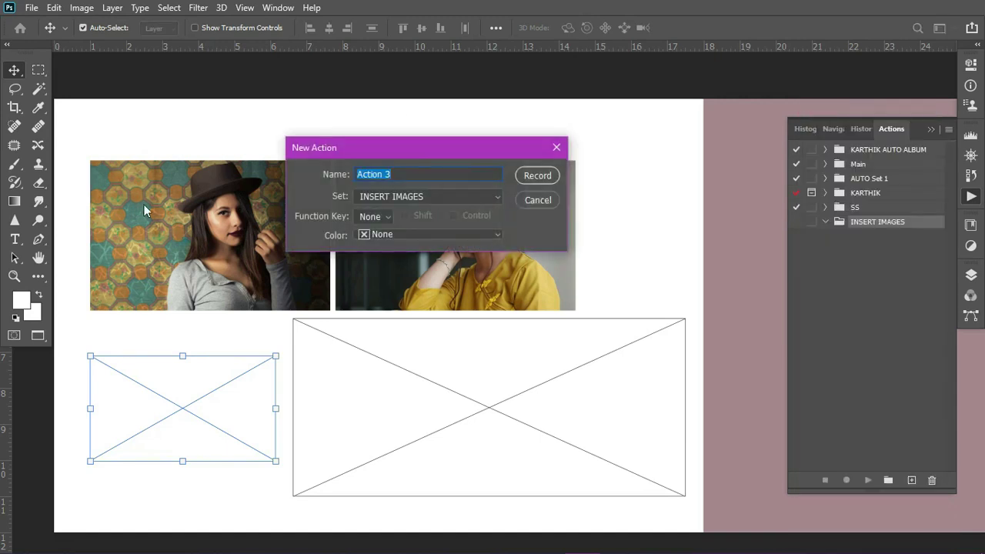
mouse_move(418, 147)
left_mouse_down()
mouse_move(451, 160)
mouse_move(381, 194)
left_mouse_up()
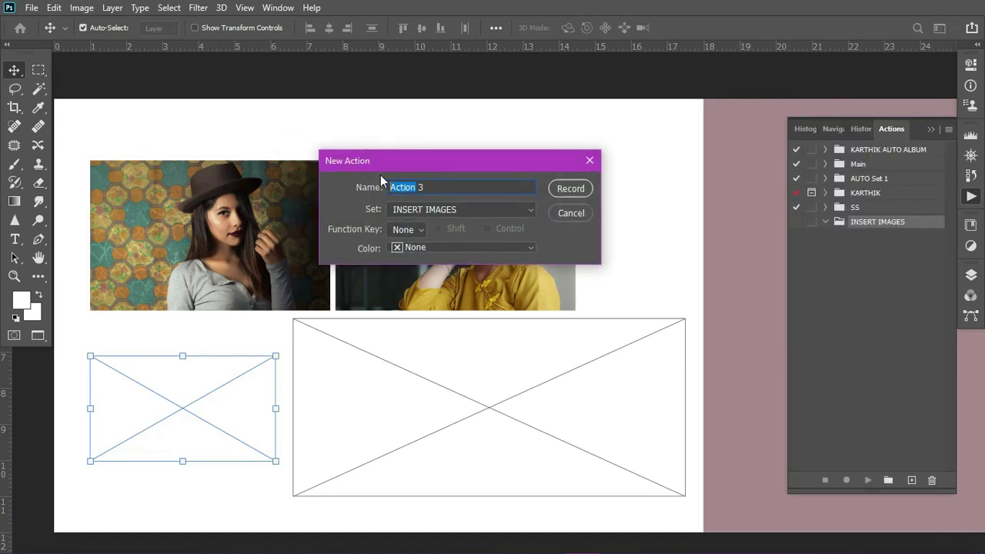
key("ctrl+a")
type("Pla")
left_click(421, 233)
left_click(404, 283)
left_click(561, 187)
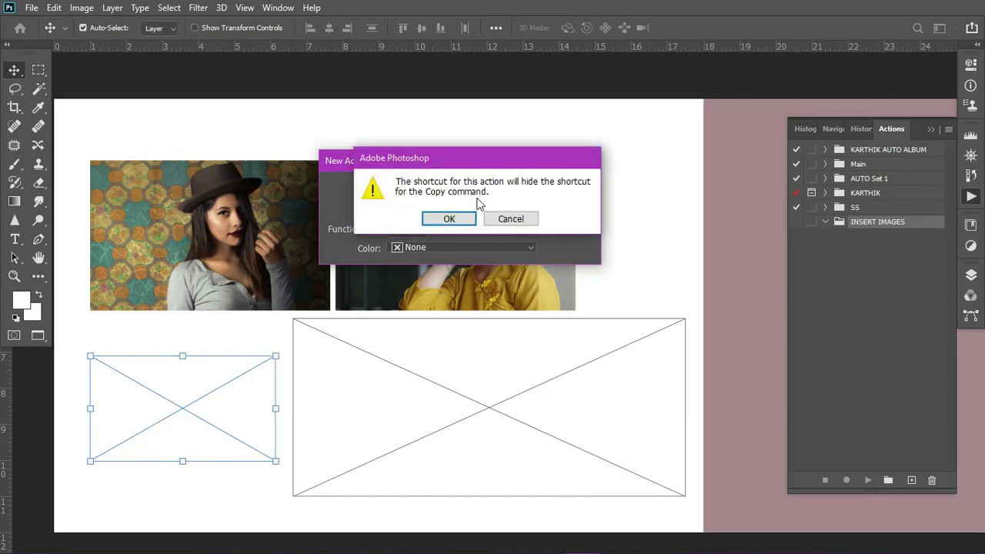
left_click(454, 215)
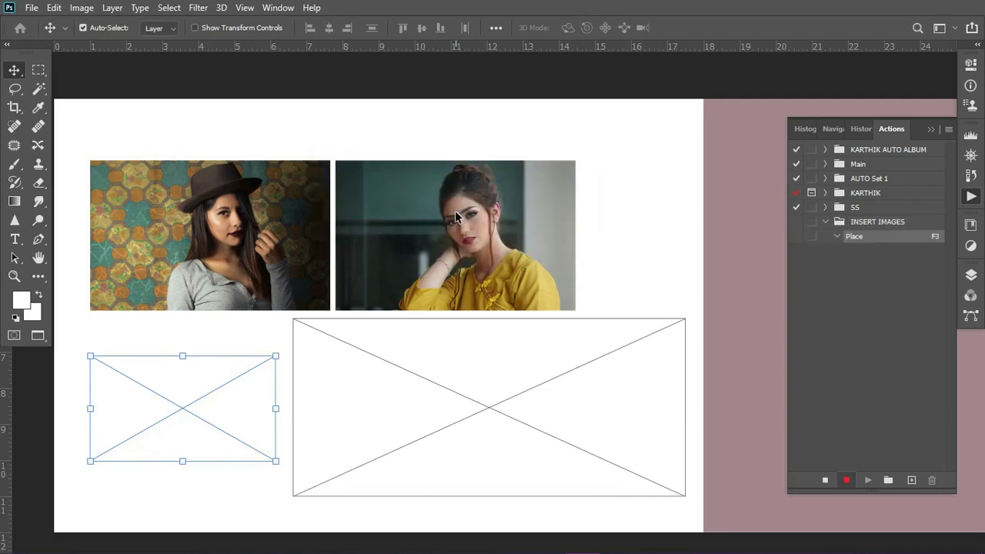
- Insert the File > Place Embedded menu item into the Place action and stop recording
left_click(949, 129)
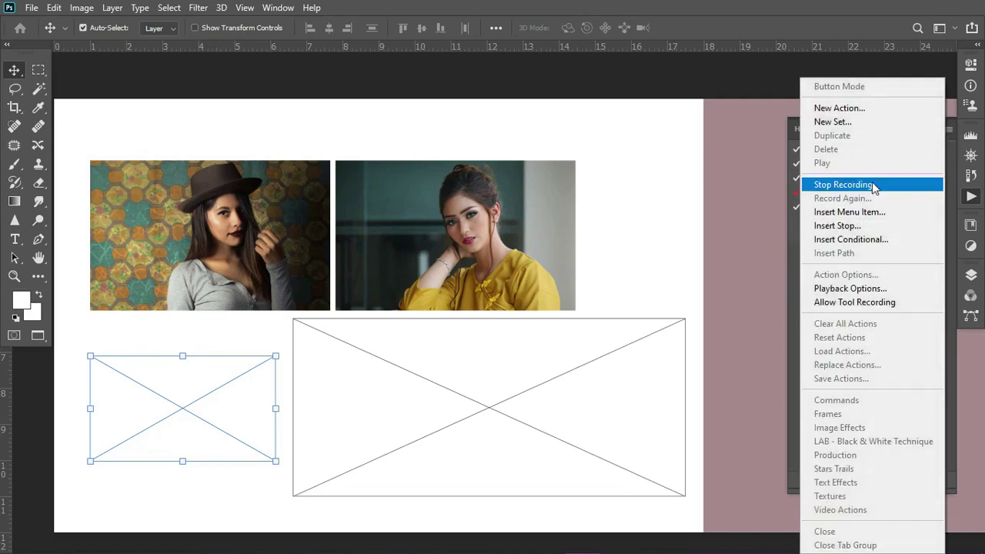
left_click(841, 213)
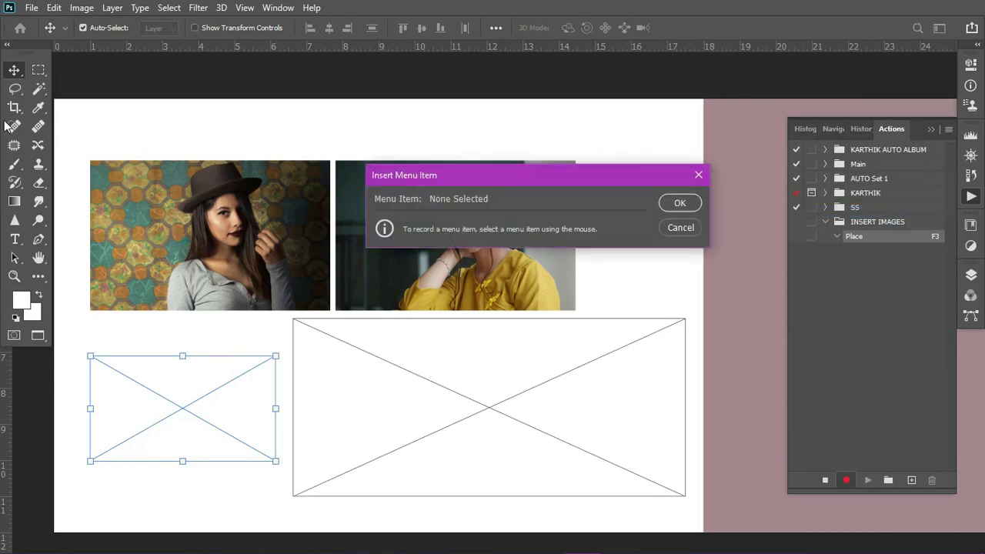
left_click(31, 7)
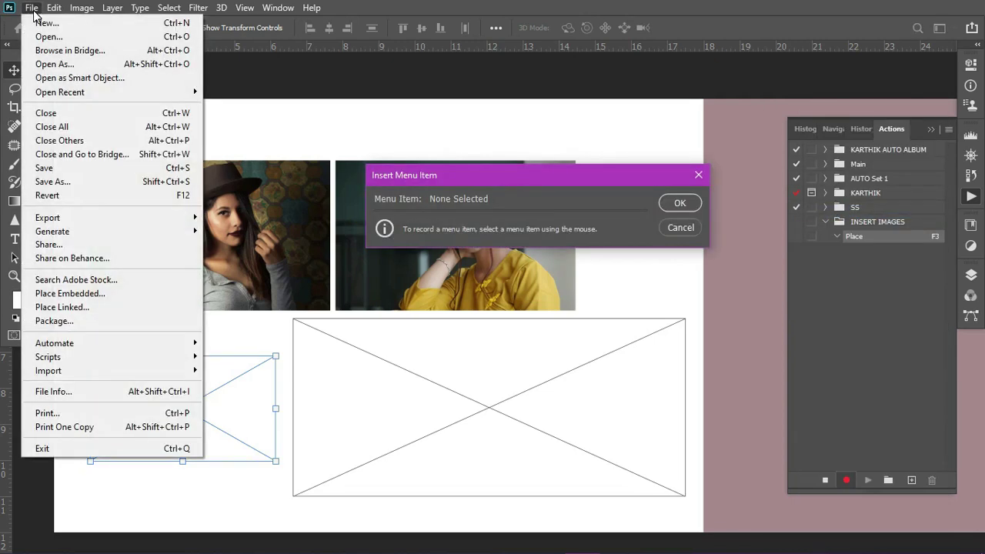
left_click(97, 294)
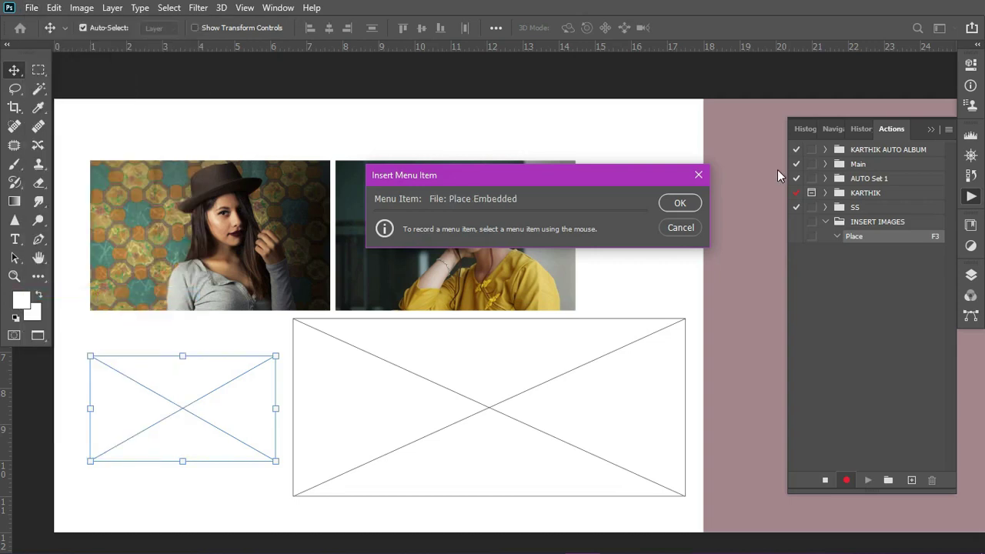
left_click(676, 208)
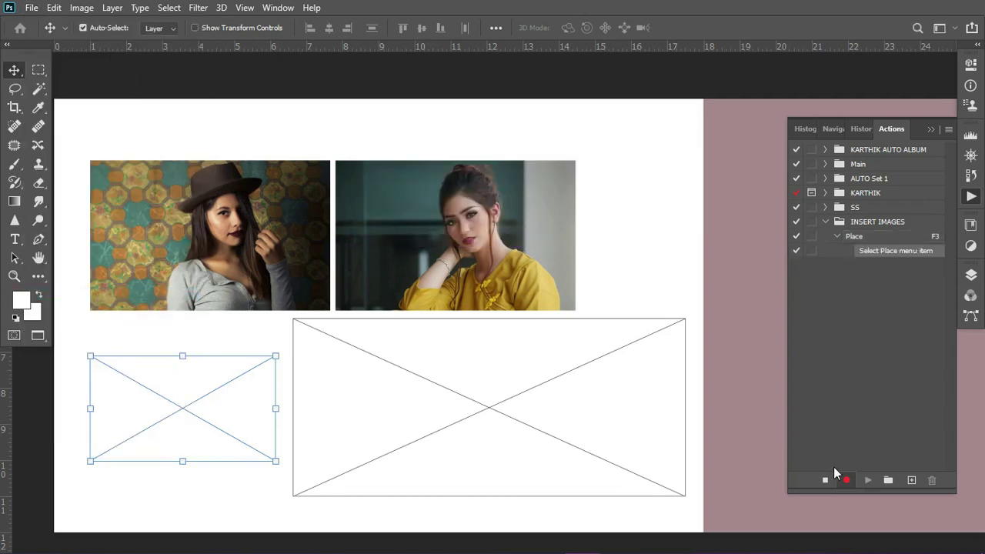
left_click(823, 480)
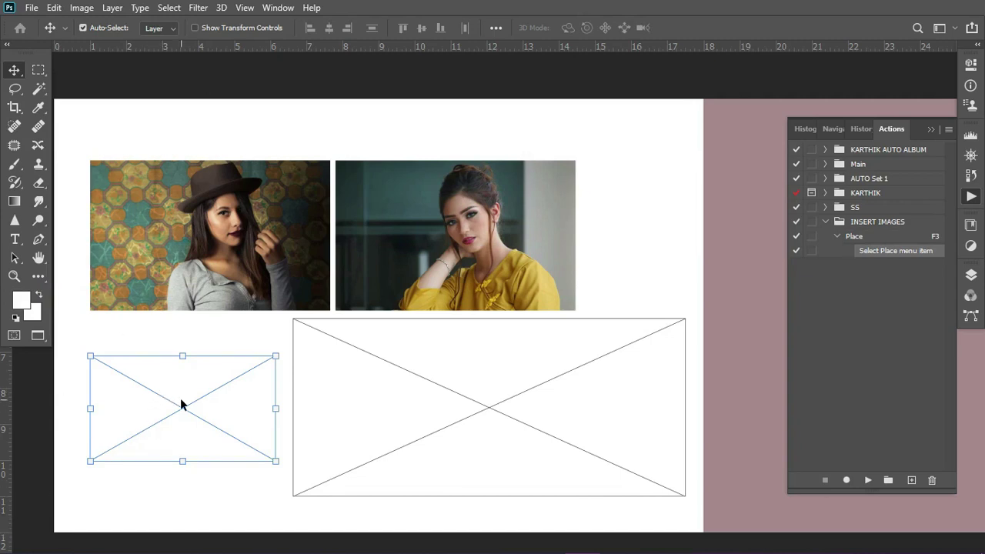
left_click(456, 445)
- Reselect the small lower-left frame and try the Place action twice, cancelling both times
left_click(183, 412)
key("F3")
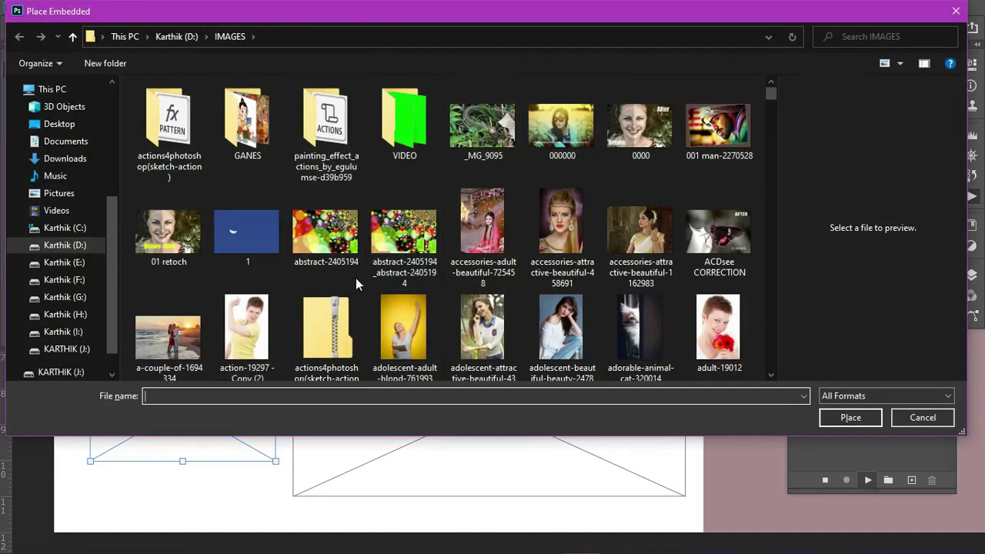
scroll(373, 280, "down", 3)
scroll(508, 177, "up", 3)
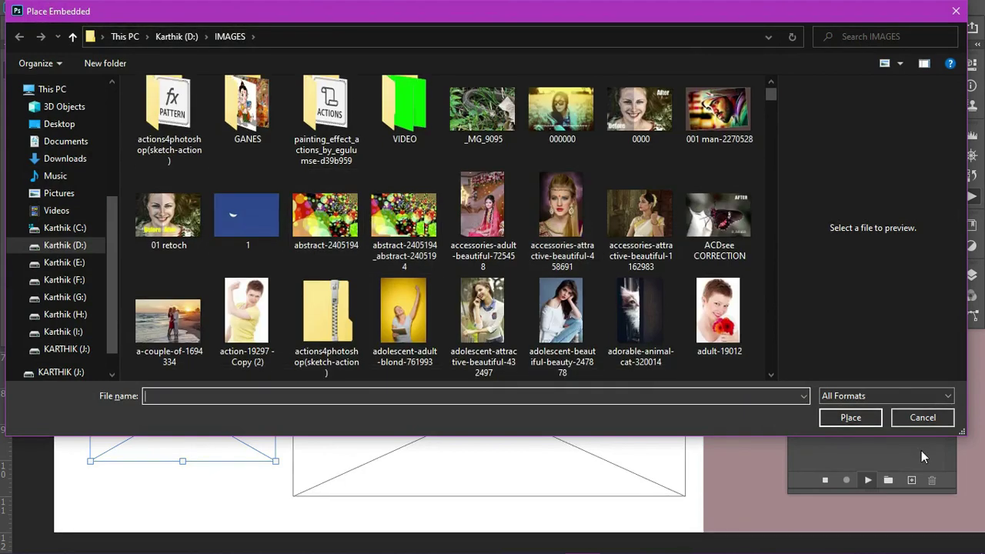
left_click(935, 419)
left_click(868, 480)
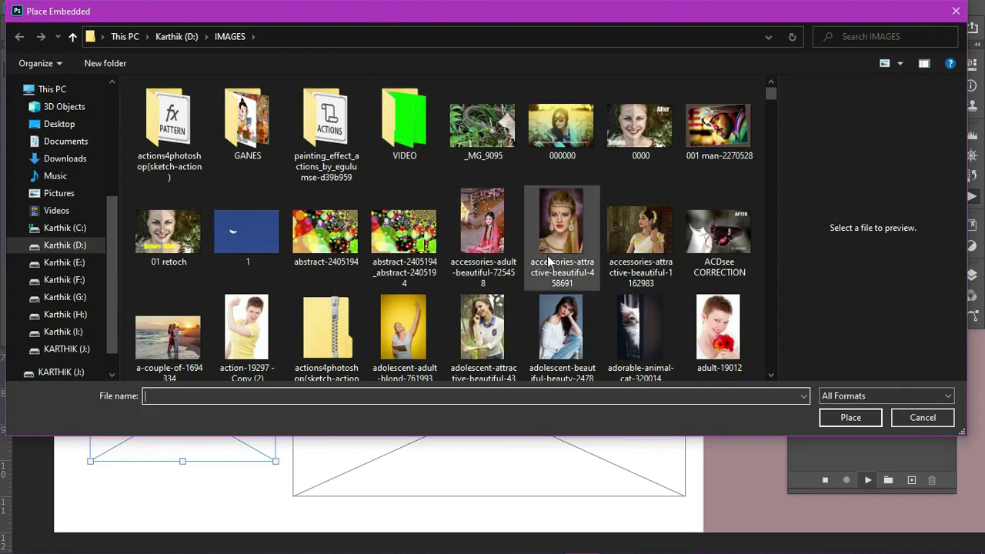
left_click(929, 422)
- Switch Actions to button mode and place beautiful-1867092 in the lower-left frame, nudged down
left_click(948, 128)
left_click(860, 86)
scroll(831, 486, "down", 2)
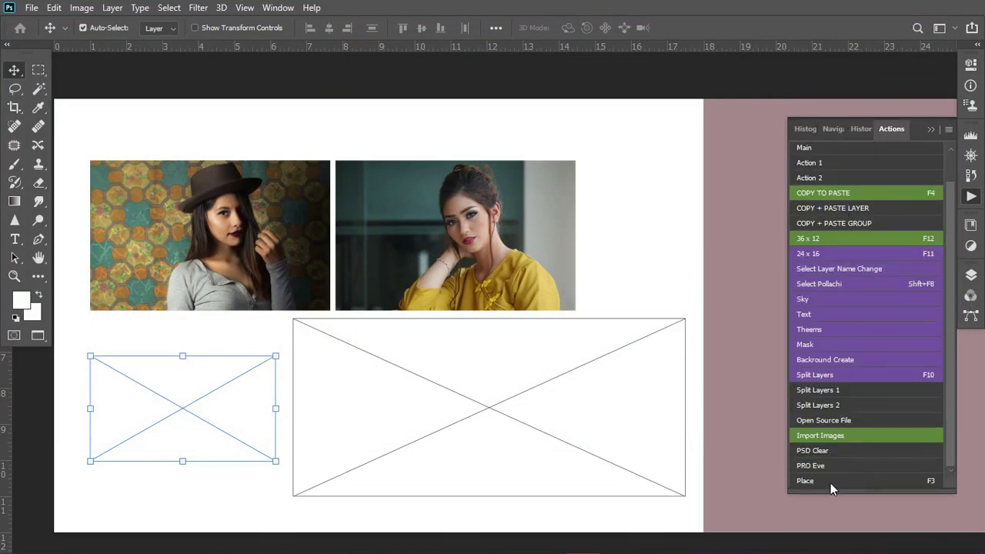
left_click(841, 478)
mouse_move(483, 234)
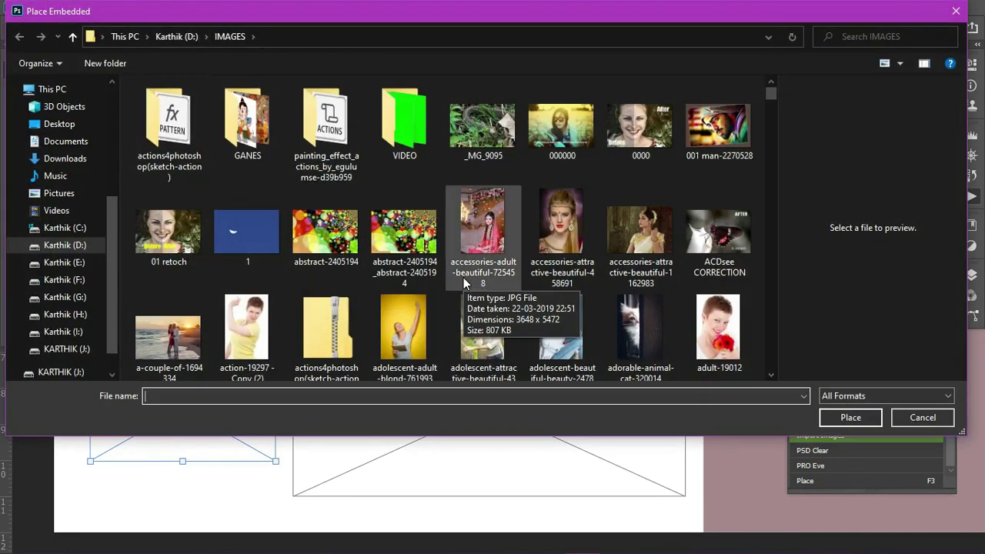
scroll(454, 254, "down", 5)
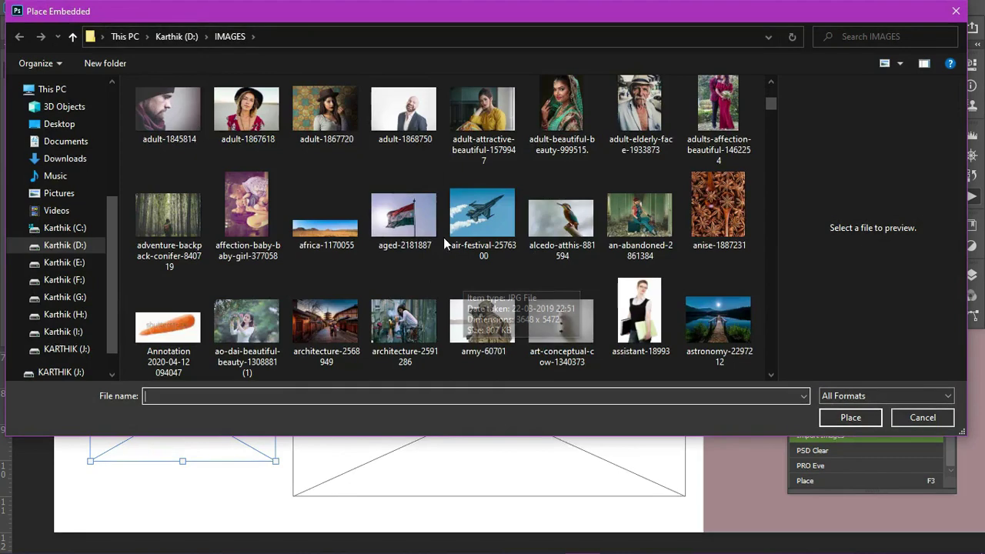
scroll(440, 223, "down", 5)
left_click(400, 235)
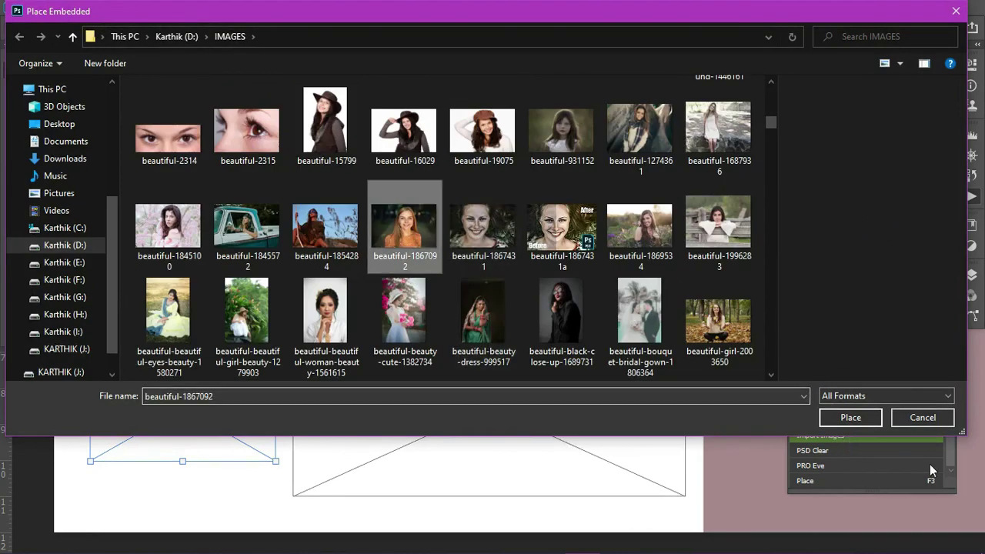
double_click(393, 248)
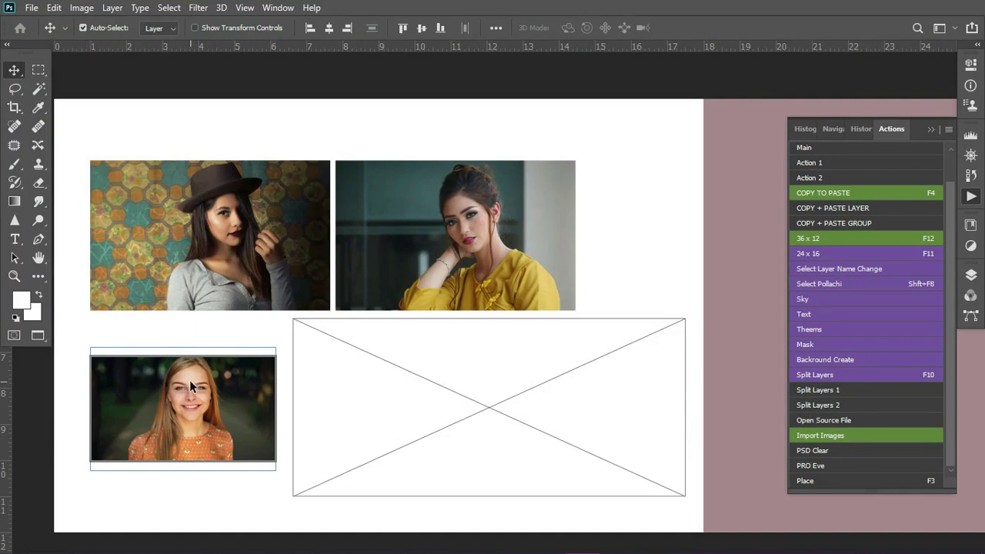
left_click_drag(189, 380, 190, 391)
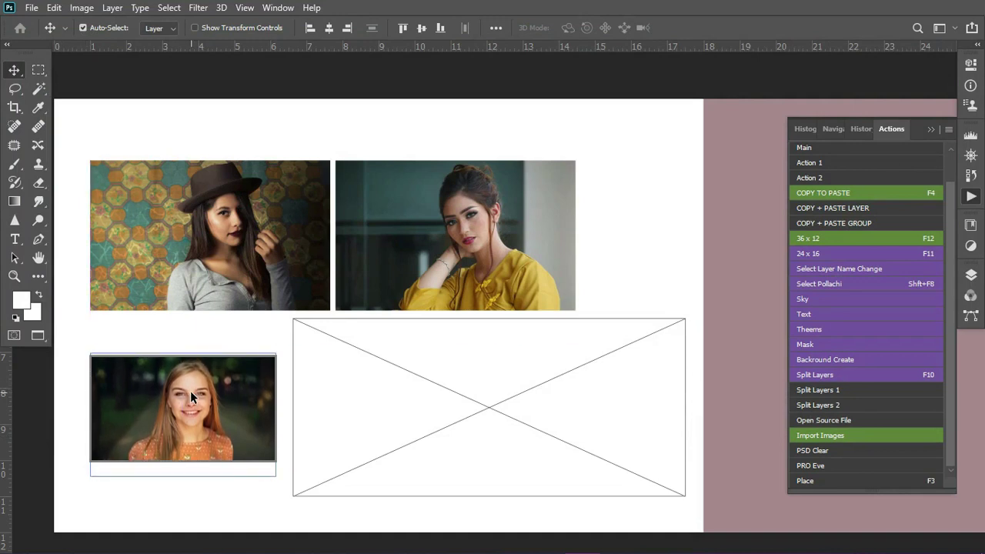
- Place the wedding couple photo into the large frame and shift it down
left_click(466, 391)
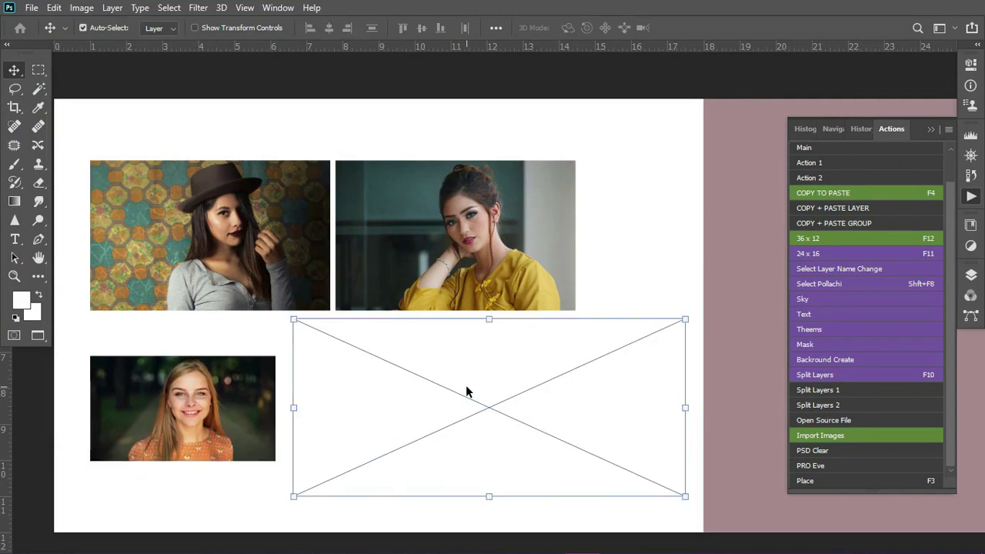
key("F3")
scroll(440, 201, "down", 2)
scroll(517, 260, "down", 3)
scroll(508, 267, "down", 3)
scroll(508, 267, "down", 3)
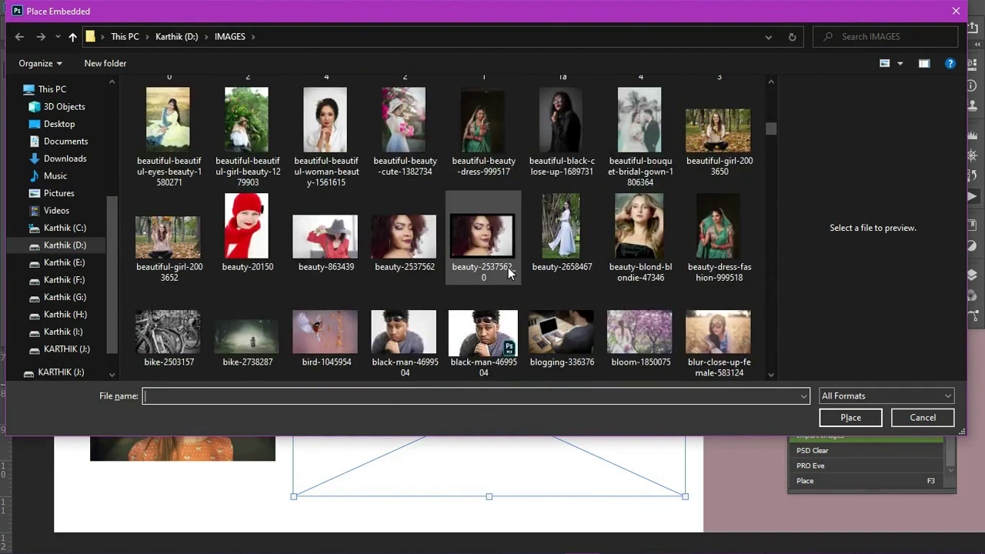
scroll(508, 267, "down", 2)
double_click(559, 267)
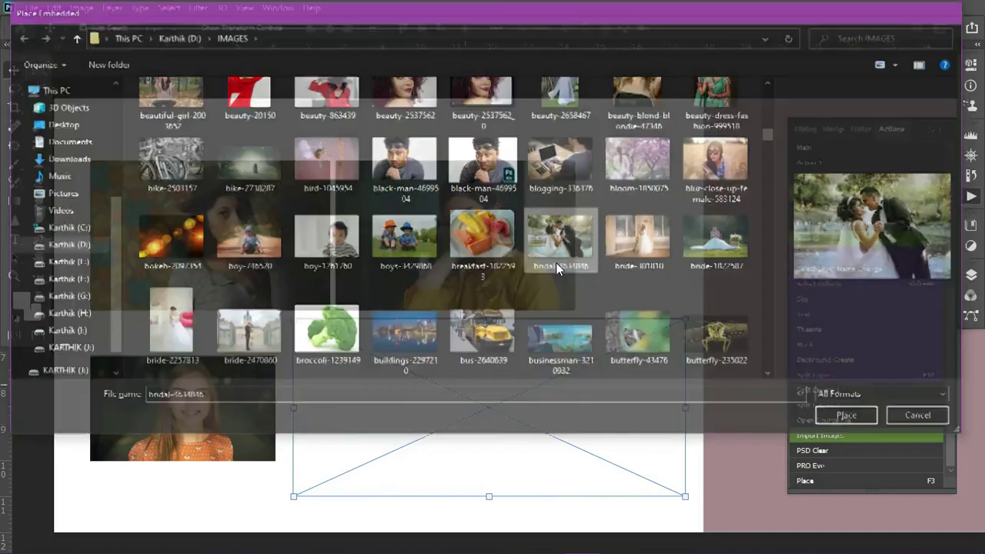
left_click_drag(580, 350, 581, 393)
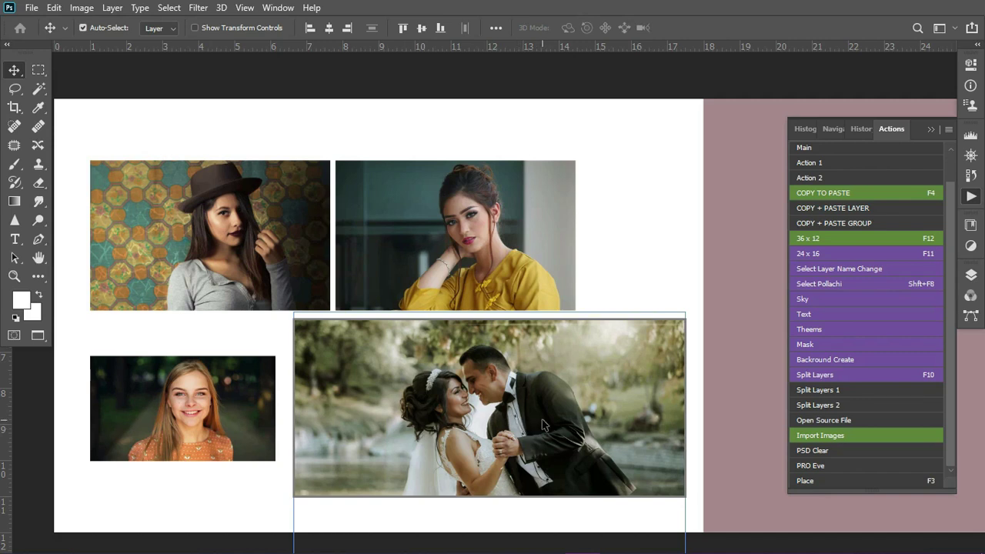
- Delete the photos from the large frame and the next frame
key("Delete")
left_click(456, 226)
key("Delete")
- Delete the photos from the remaining top frame and the lower-left frame
left_click(216, 227)
key("Delete")
left_click(226, 389)
key("Delete")
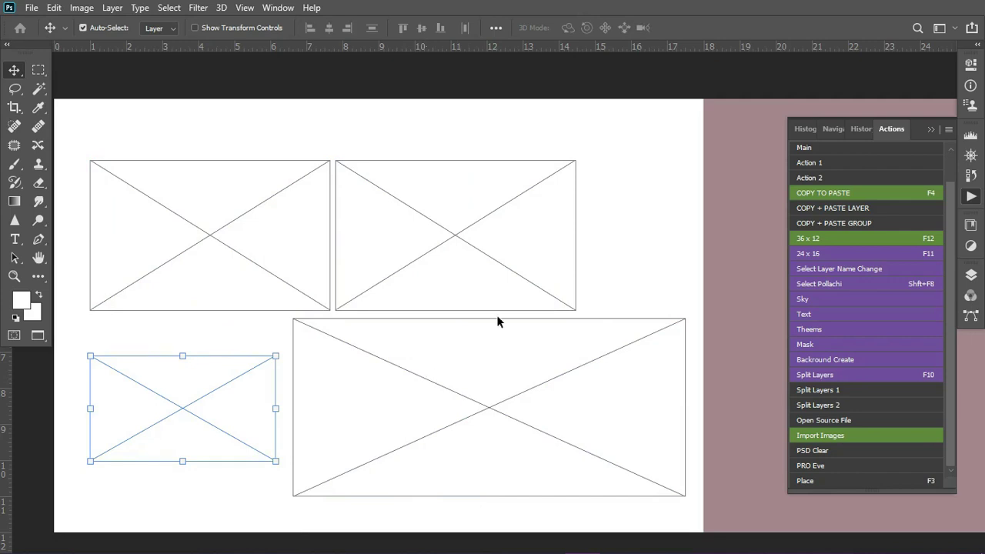
- In Keyboard Shortcuts, expand the File category and select Place Embedded
left_click(54, 8)
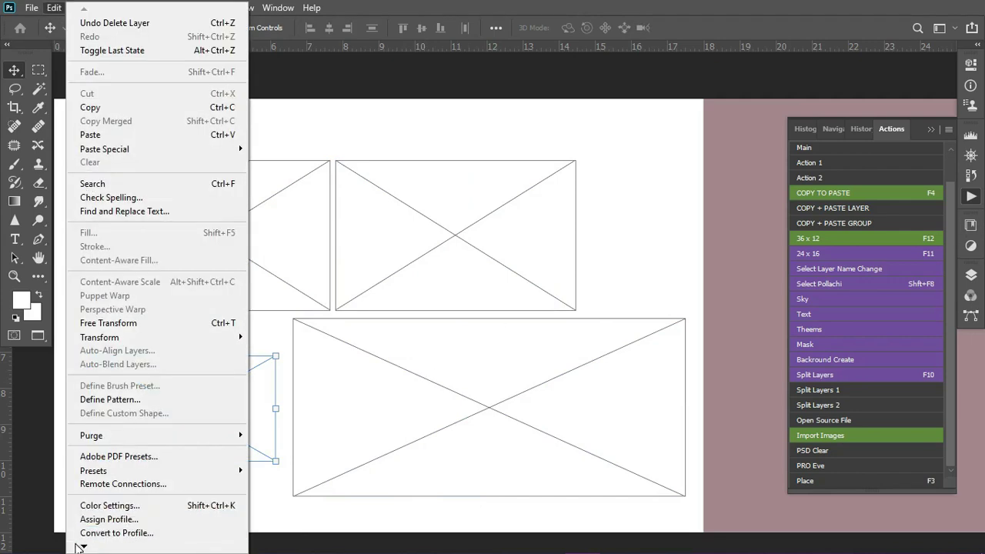
left_click(177, 506)
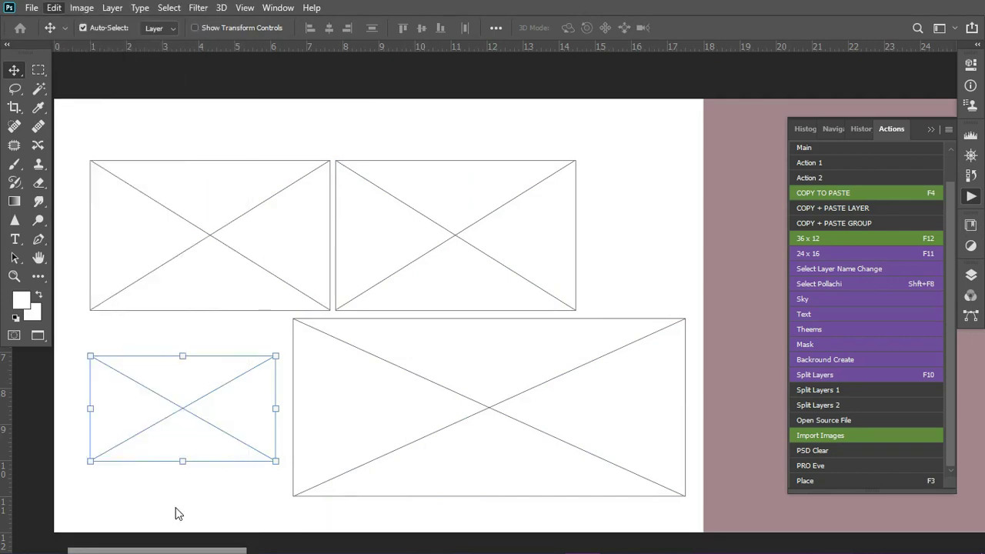
left_click(29, 9)
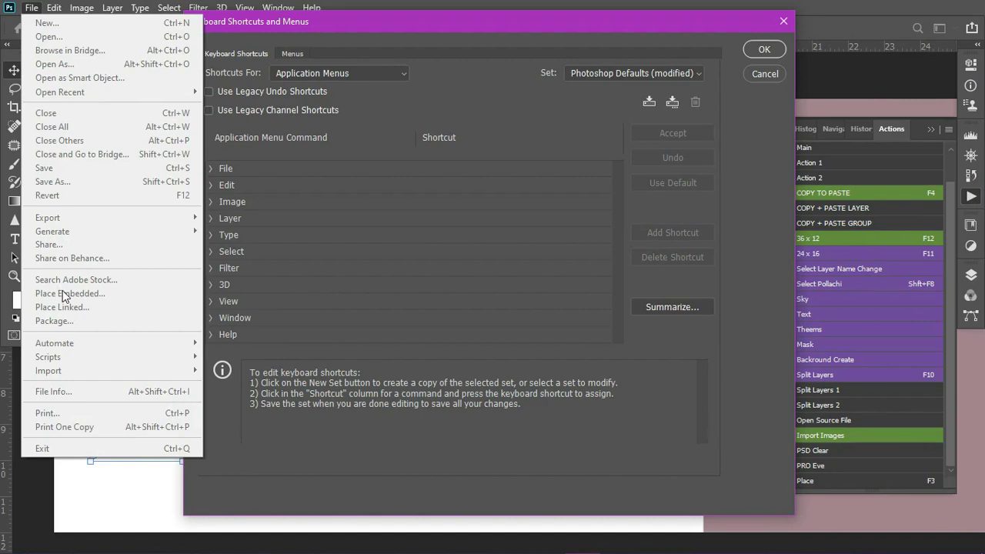
left_click(385, 31)
left_click_drag(382, 24, 359, 27)
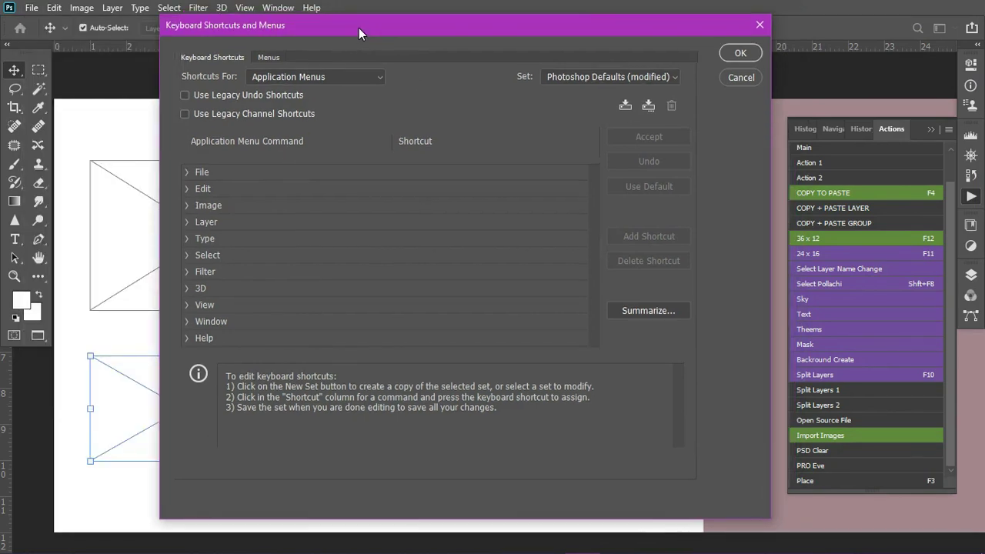
left_click(186, 172)
scroll(291, 295, "down", 2)
scroll(291, 295, "down", 3)
scroll(286, 271, "down", 2)
scroll(285, 270, "down", 3)
scroll(290, 273, "down", 2)
scroll(314, 275, "down", 1)
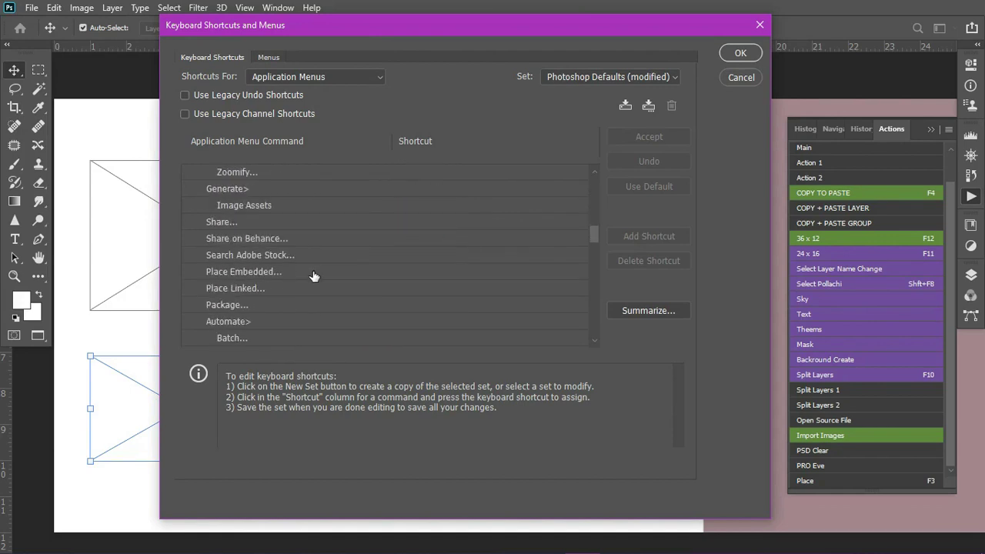
left_click(323, 274)
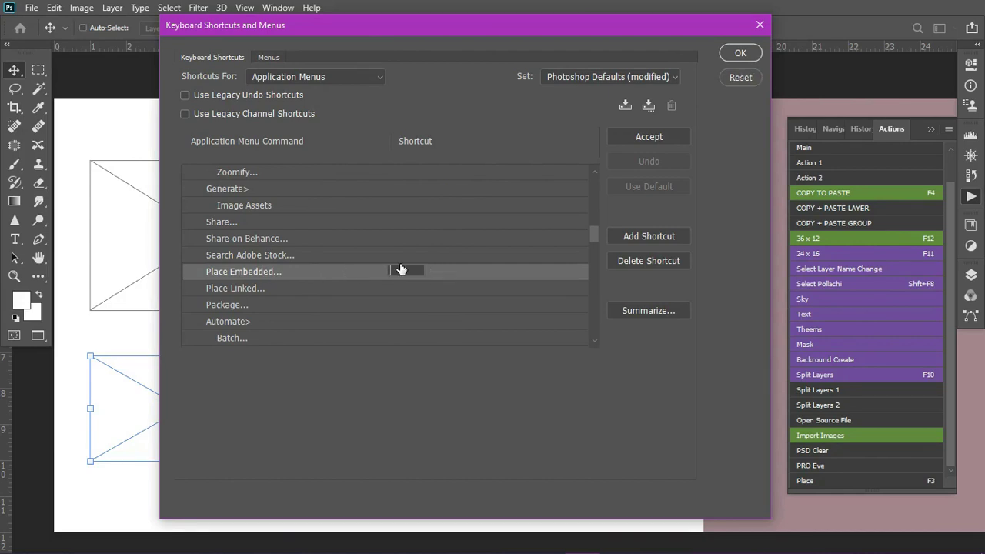
- Assign Place Embedded the conflict-free shortcut Alt+Shift+Ctrl+D and accept it
key("ctrl+alt+shift+n")
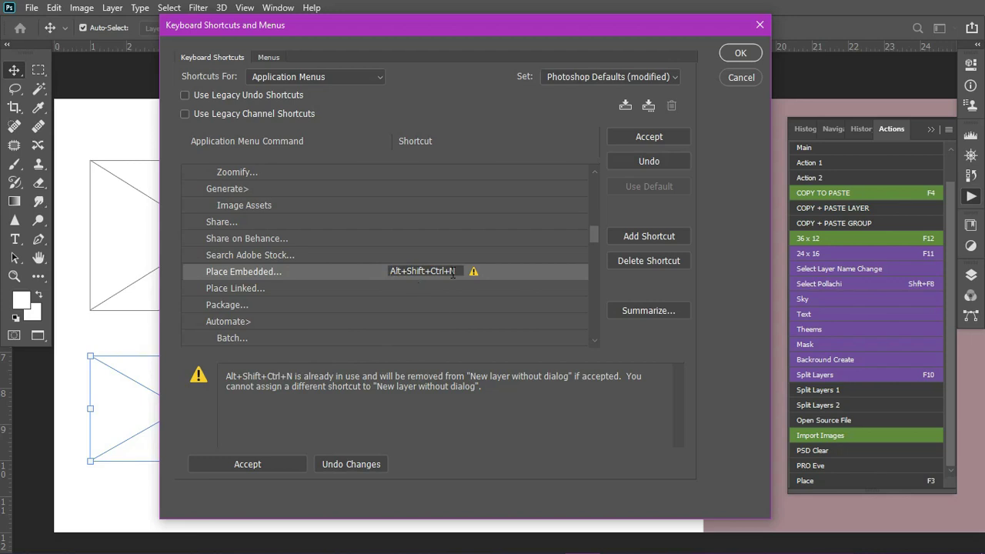
left_click_drag(453, 273, 318, 272)
key("BackSpace")
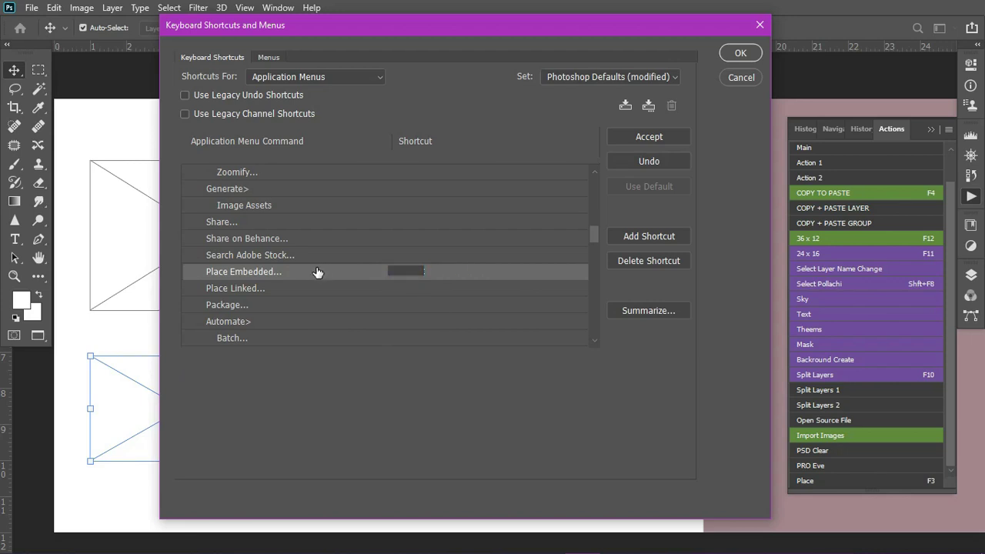
key("ctrl+alt+shift+w")
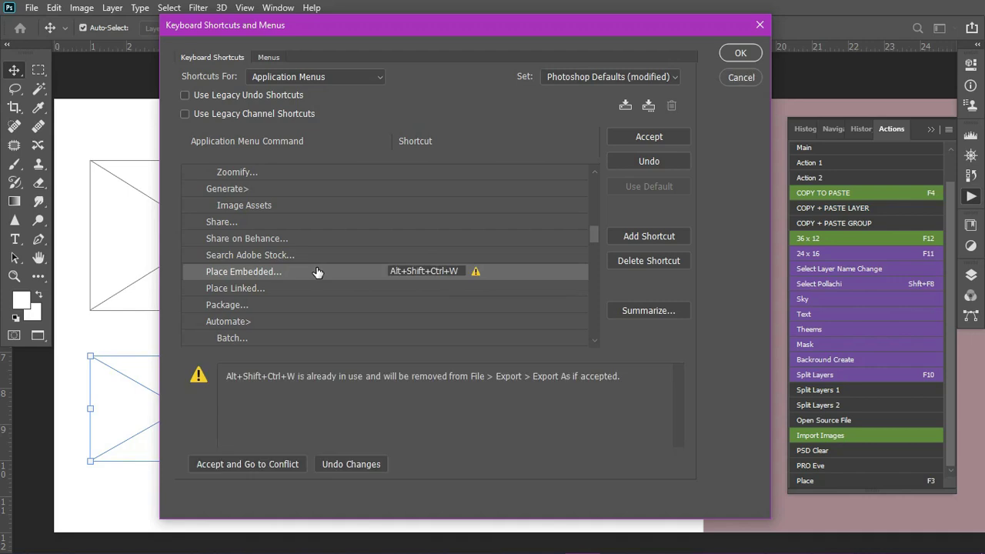
key("ctrl+alt+shift+a")
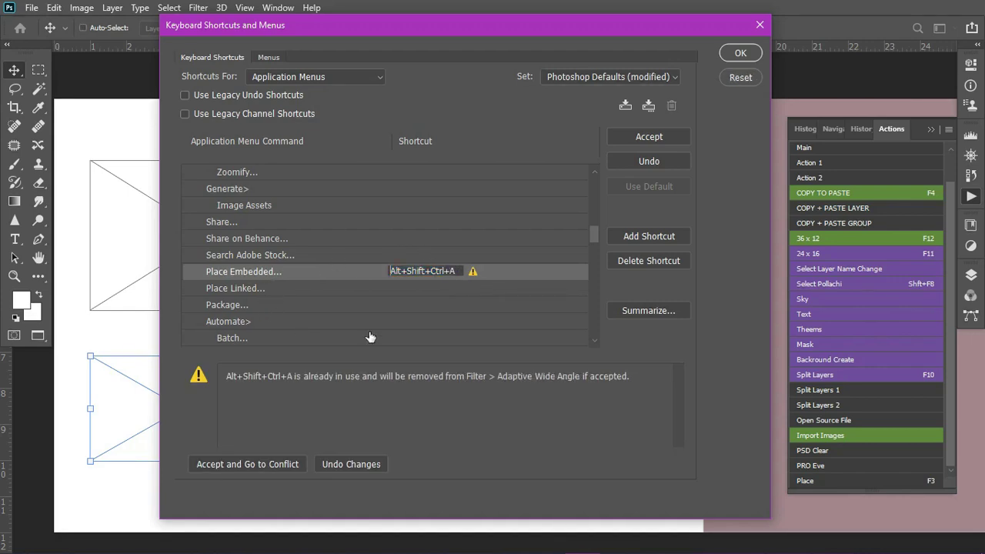
key("ctrl+alt+shift+d")
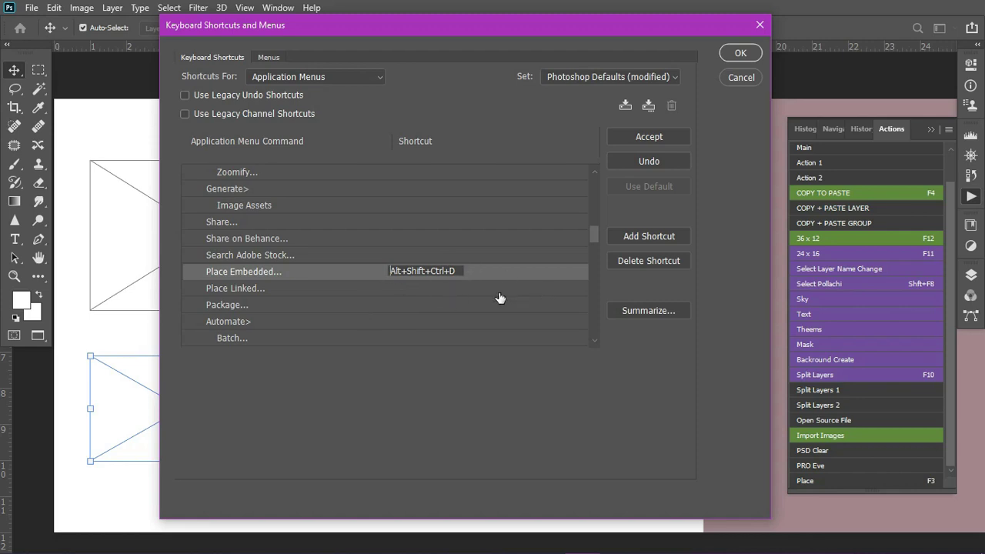
left_click(750, 55)
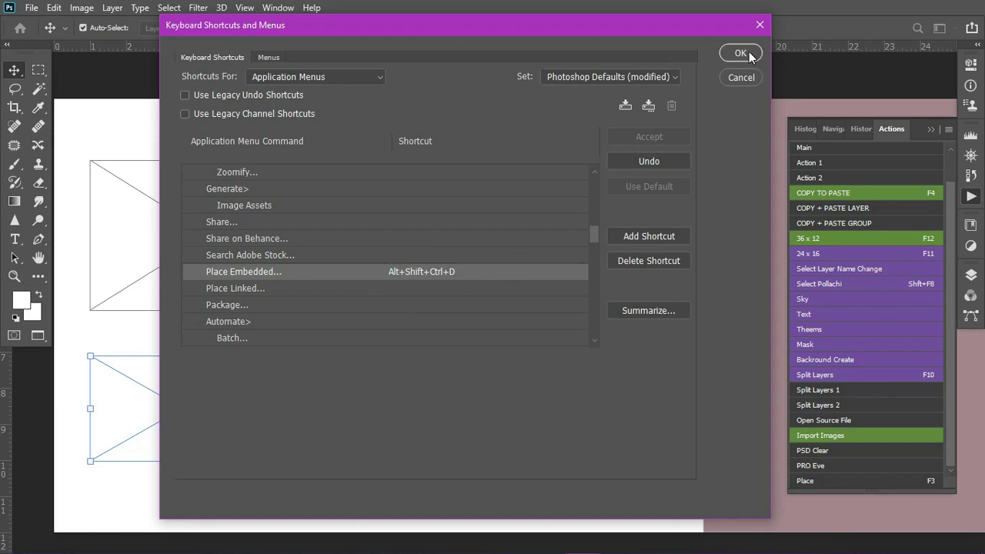
left_click(750, 53)
- Place the bride-301810 photo into the top-left frame
left_click(179, 212)
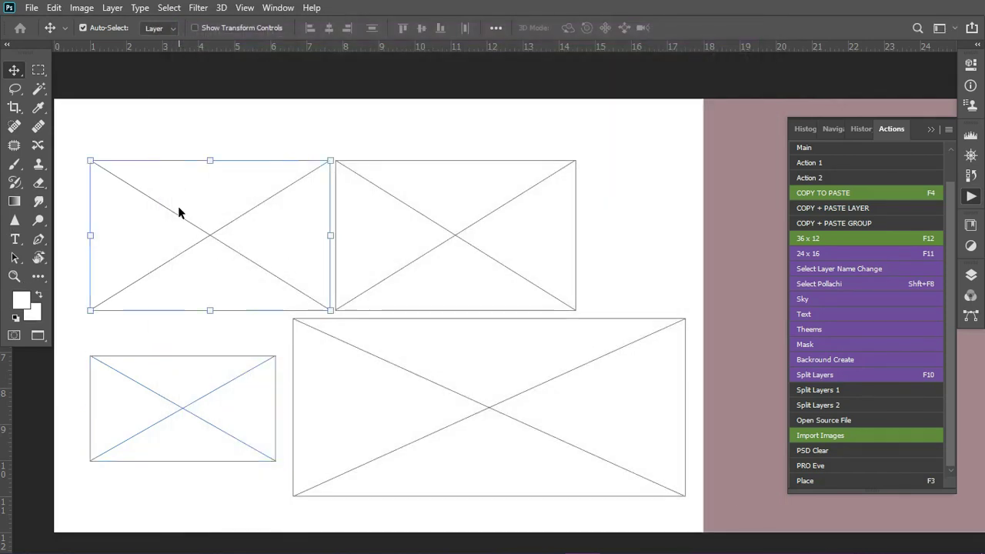
key("ctrl")
key("F3")
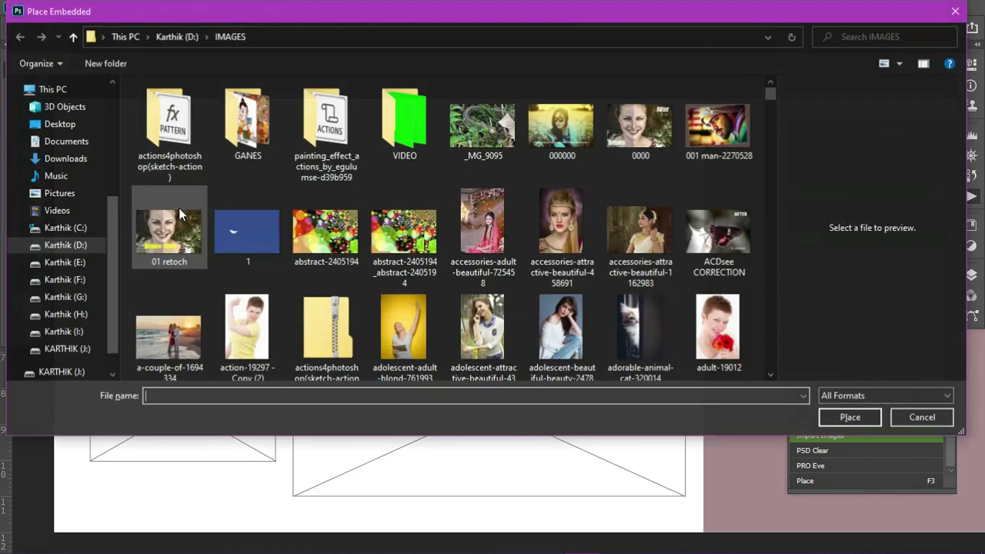
scroll(515, 278, "down", 5)
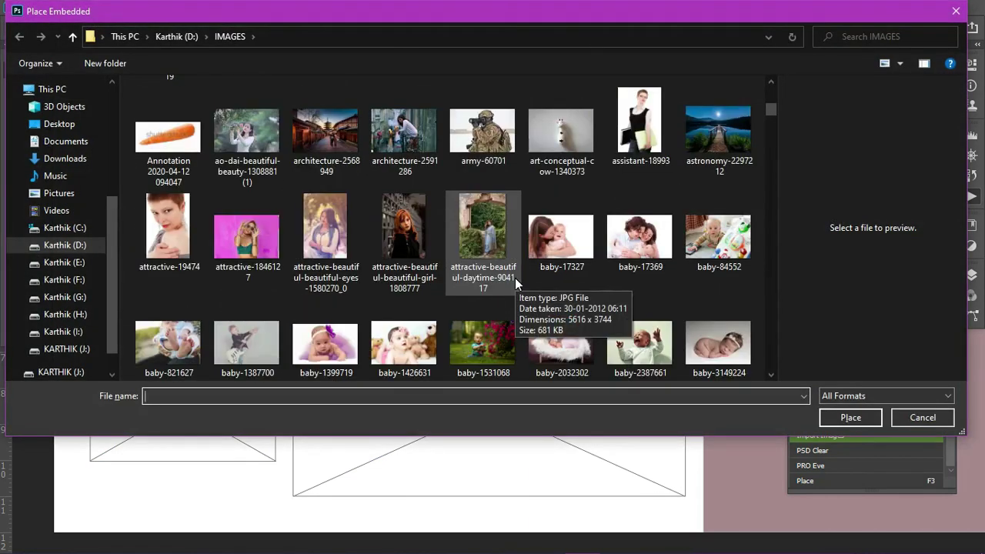
scroll(514, 277, "up", 1)
scroll(610, 250, "down", 10)
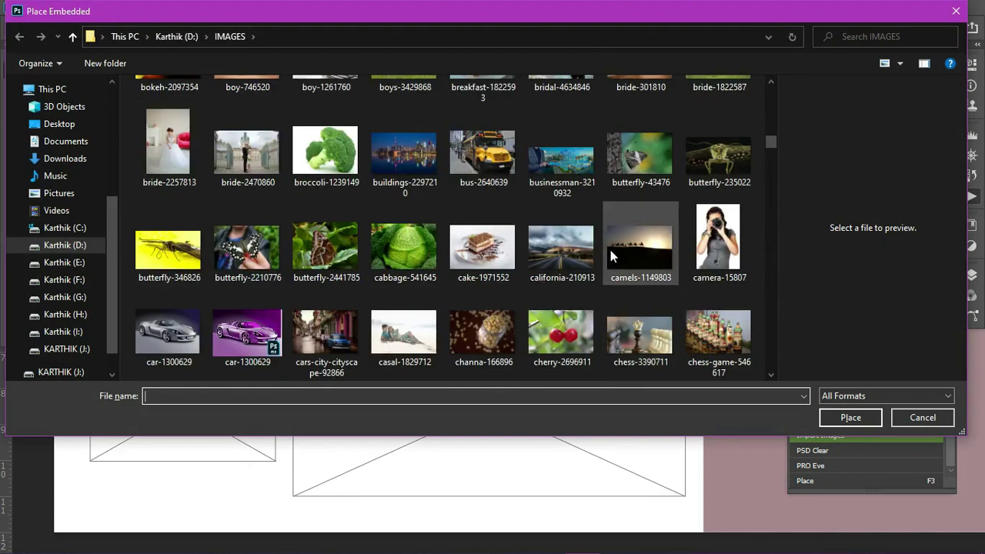
scroll(659, 233, "up", 2)
left_click(649, 208)
double_click(648, 208)
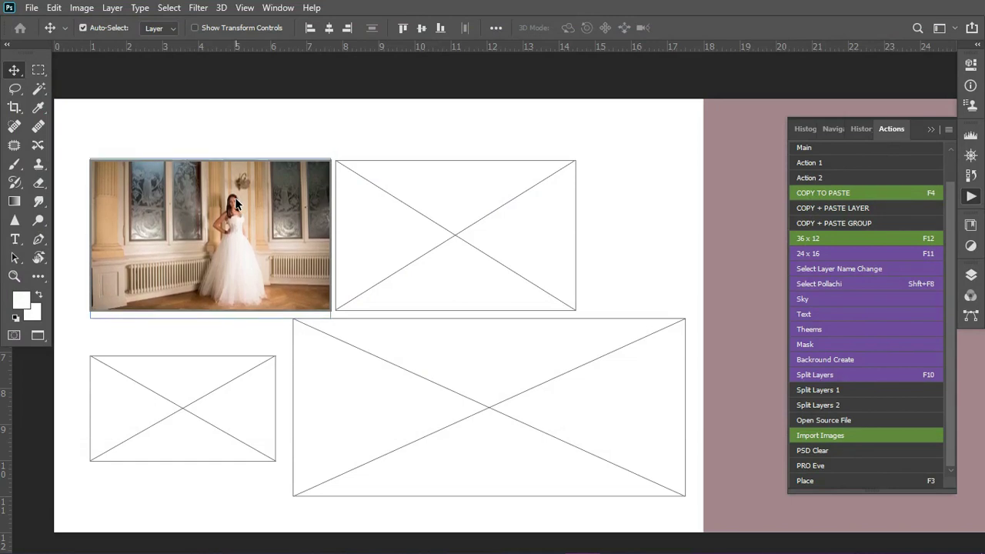
- Place the cabbage-541645 image into the top-middle frame
left_click(457, 218)
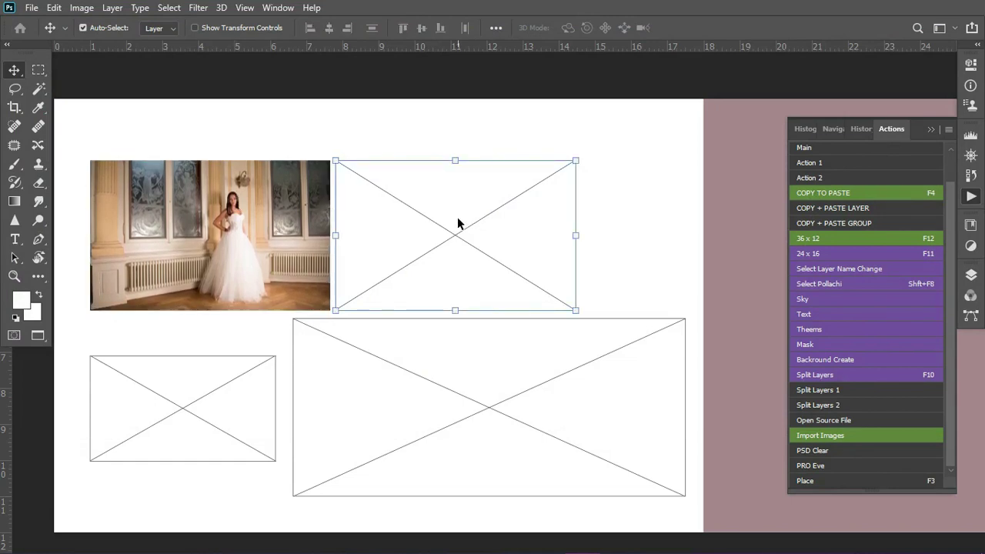
key("F3")
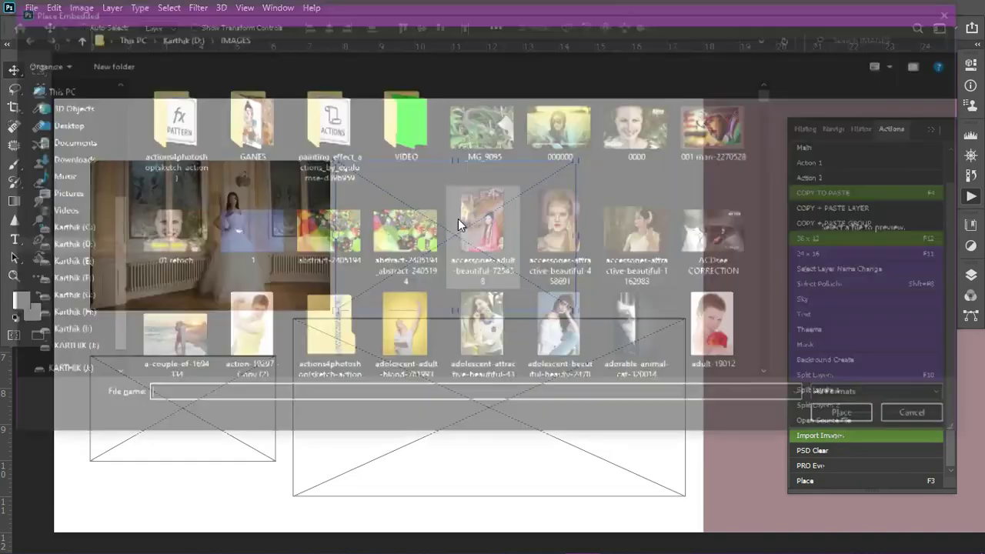
scroll(566, 302, "down", 5)
scroll(416, 270, "down", 5)
scroll(416, 270, "down", 10)
scroll(435, 277, "down", 3)
scroll(435, 277, "up", 3)
left_click(406, 233)
double_click(406, 233)
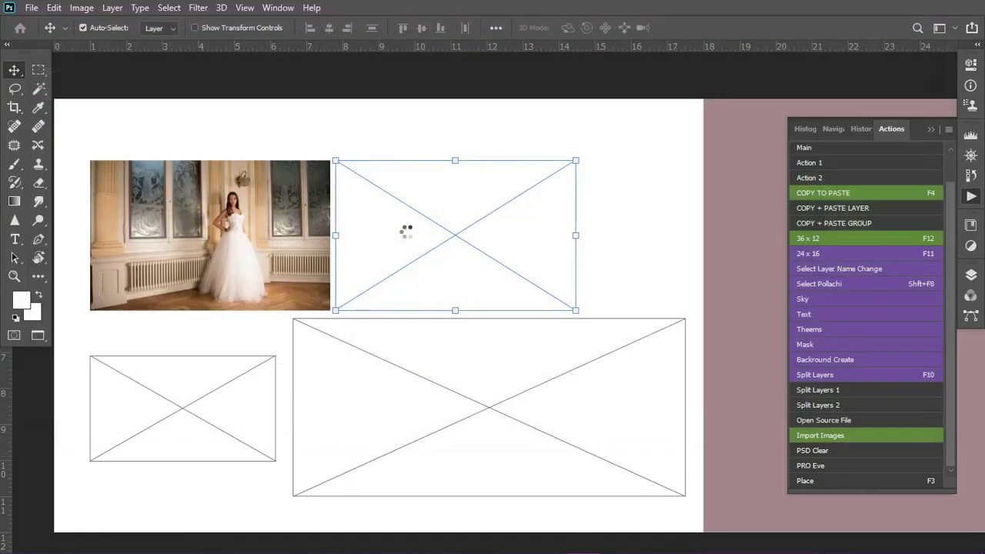
- Place the beach-1867817 seated-woman photo into the lower-left frame
left_click(193, 400)
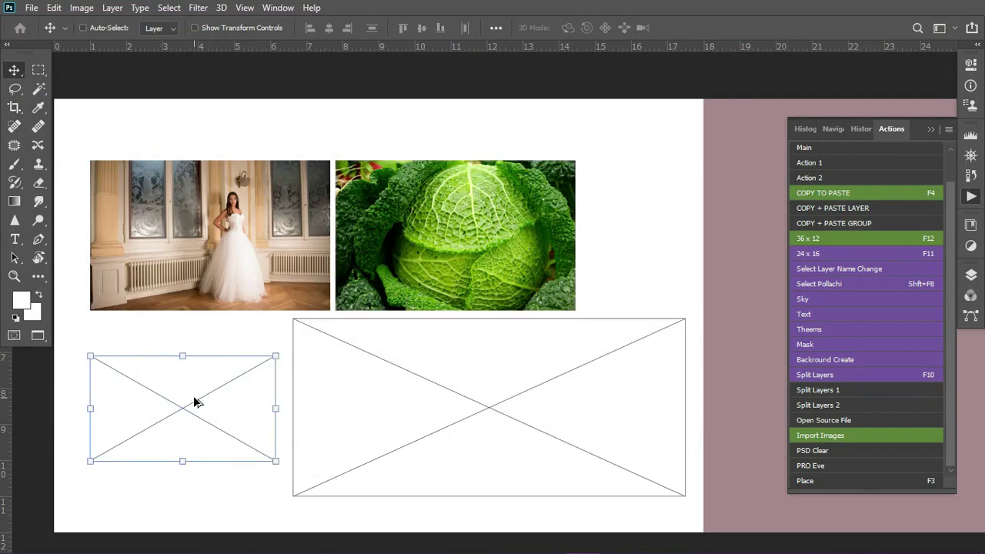
key("F3")
scroll(536, 286, "down", 3)
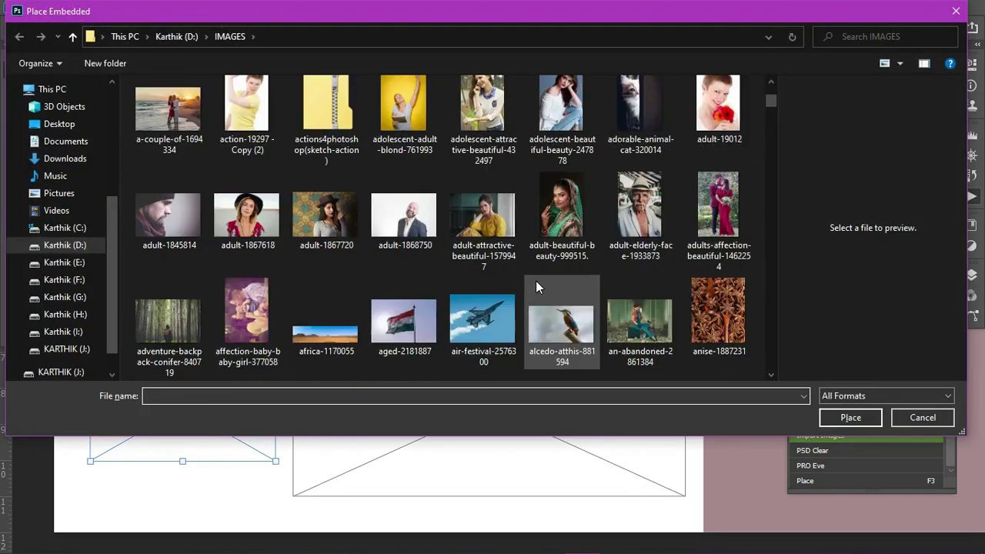
scroll(521, 299, "down", 10)
double_click(483, 240)
- Place the bride photo into the large frame, nudged down, and zoom out
left_click(488, 435)
key("F3")
scroll(530, 296, "down", 10)
scroll(523, 269, "down", 5)
double_click(642, 235)
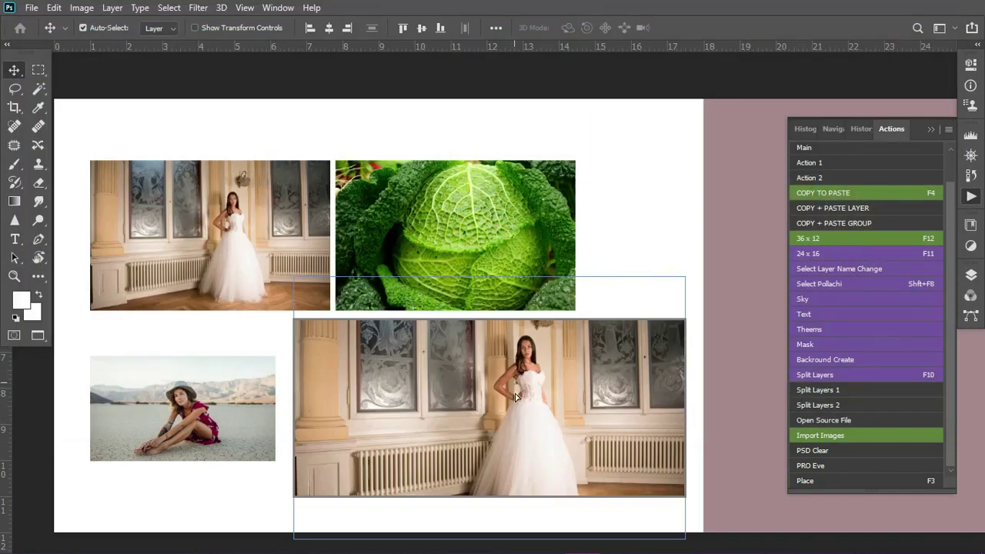
left_click_drag(515, 396, 512, 404)
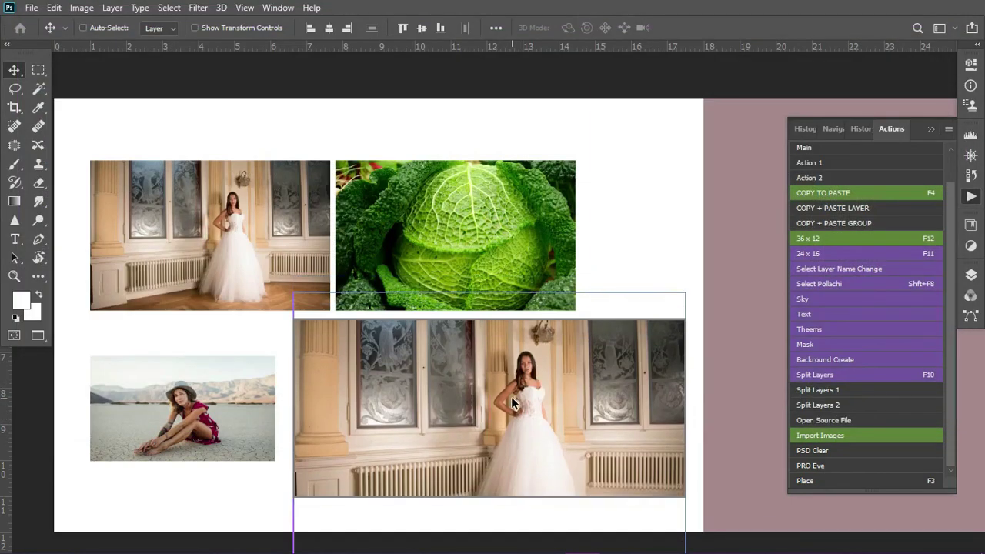
key("ctrl+minus")
scroll(511, 396, "right", 5)
- Pan across the layout and collapse the Actions panel
mouse_move(517, 365)
left_mouse_down()
mouse_move(338, 333)
mouse_move(636, 341)
left_mouse_up()
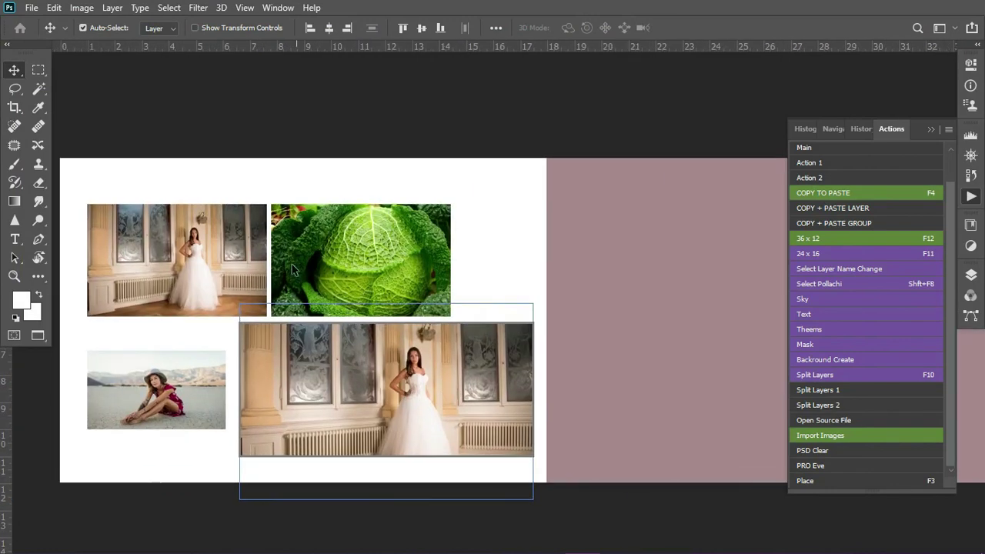
left_click_drag(446, 362, 358, 371)
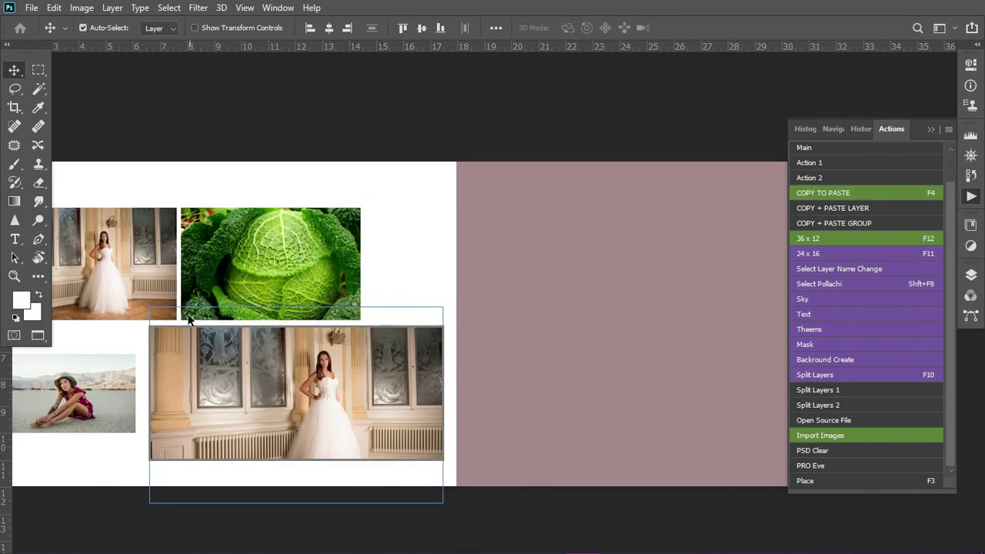
left_click_drag(574, 360, 325, 364)
left_click_drag(577, 300, 792, 277)
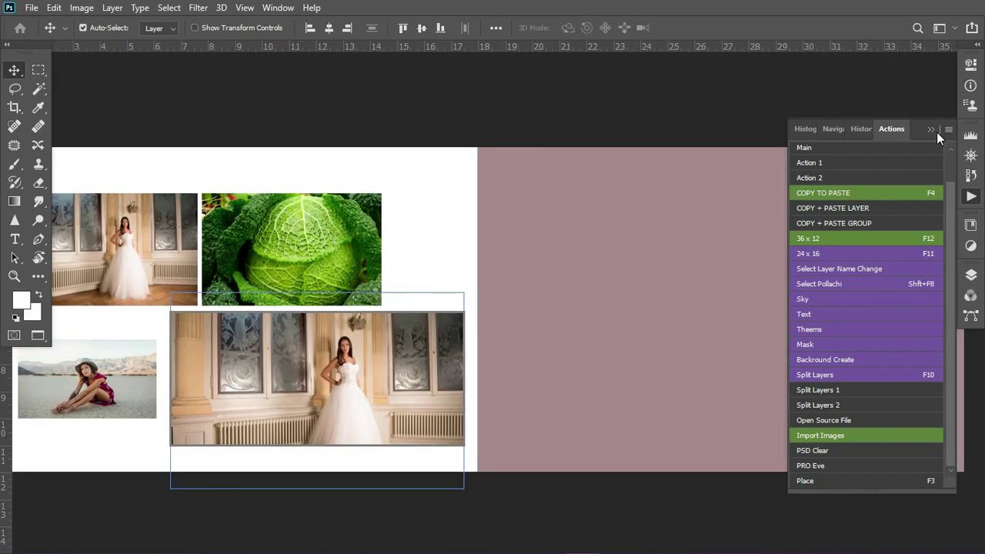
left_click(934, 130)
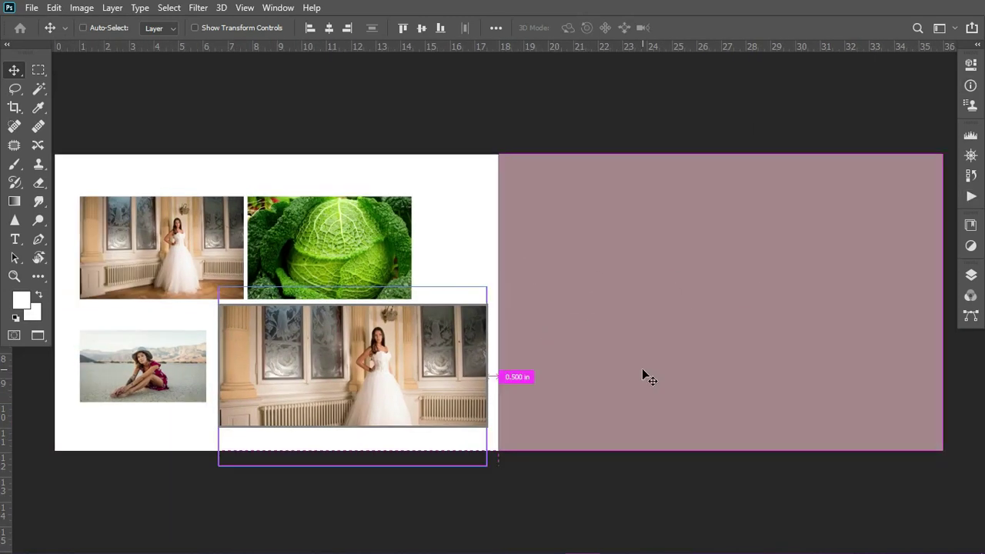
- Bring the sari portrait in as Layer 2 over the pink right side, then select Layer 1
key("ctrl+o")
scroll(477, 308, "down", 2)
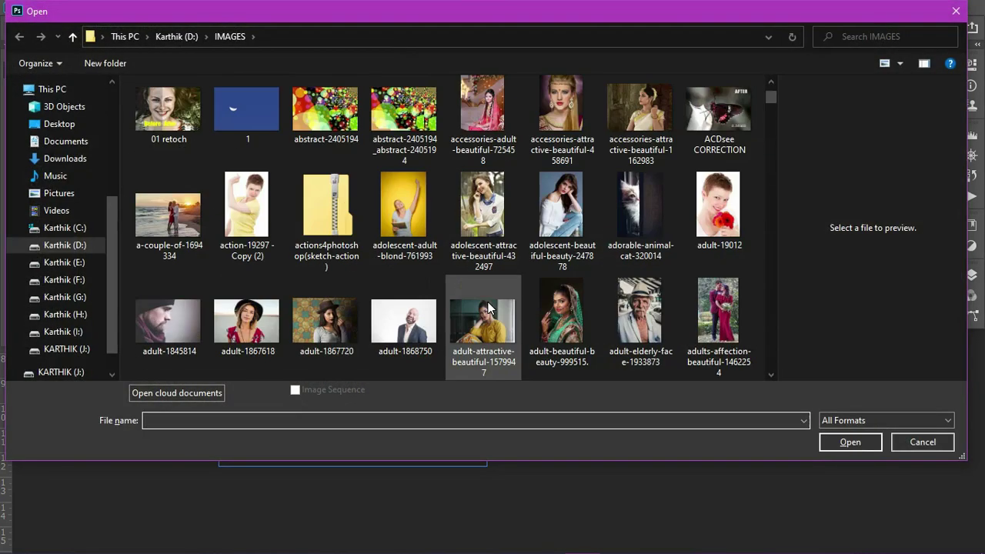
left_click(641, 123)
left_click(851, 443)
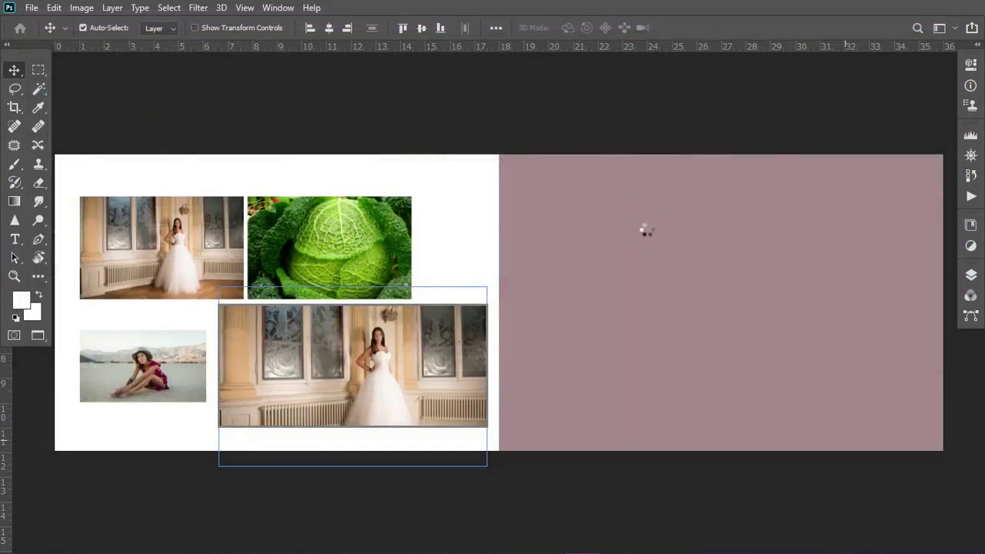
key("ctrl+a")
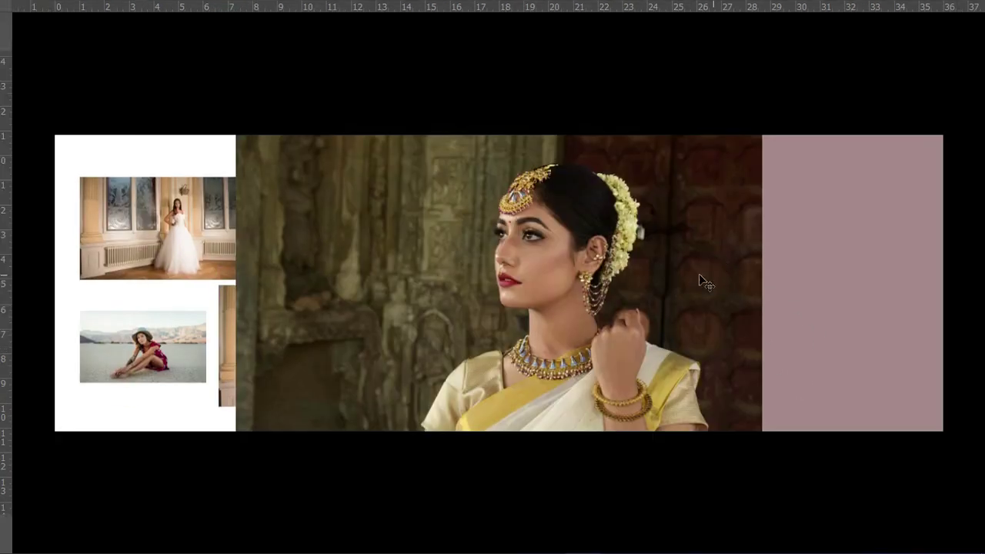
left_click_drag(706, 346, 643, 350)
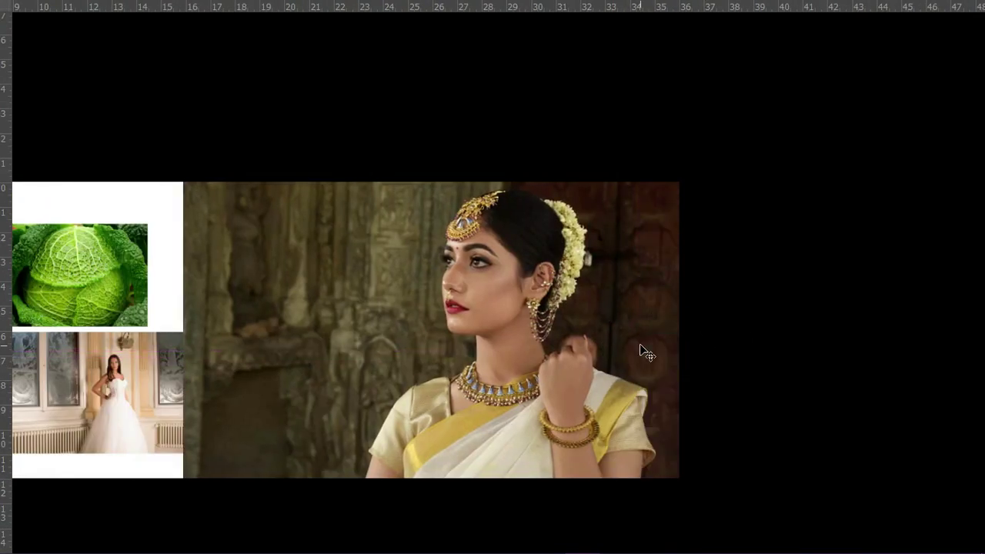
key("F7")
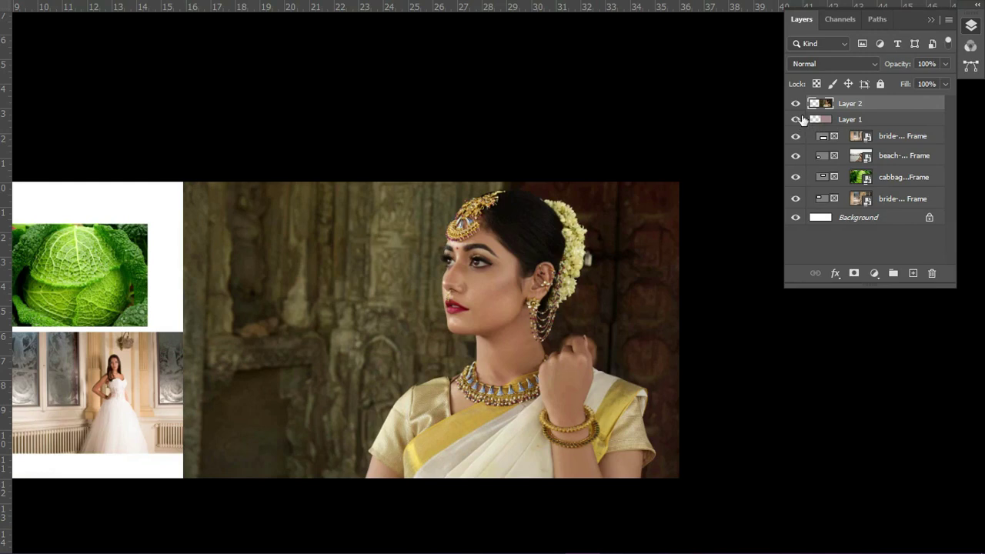
left_click(795, 103)
left_click(846, 120)
- Clip Layer 2 to Layer 1, shrink and reposition the portrait, then duplicate the layer
left_click(796, 103)
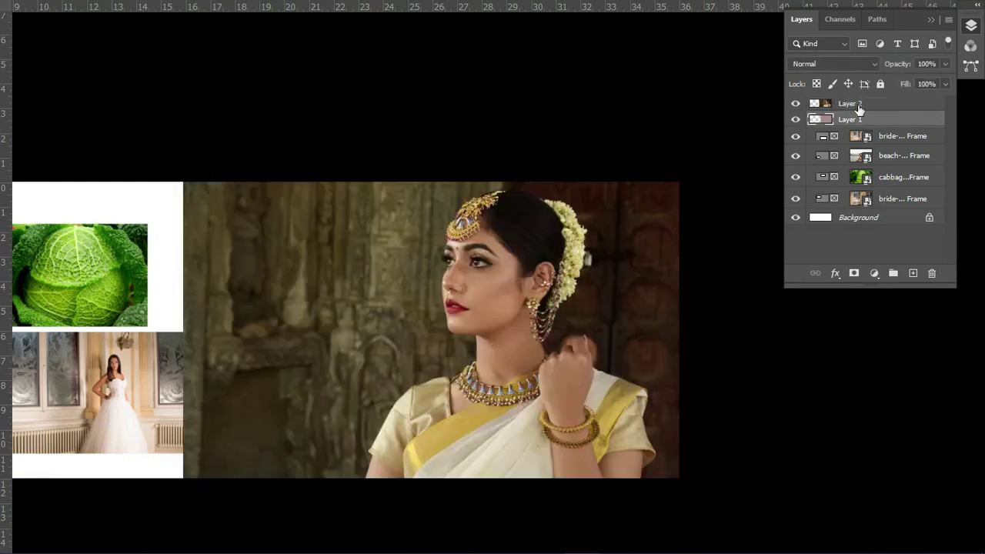
left_click(855, 103)
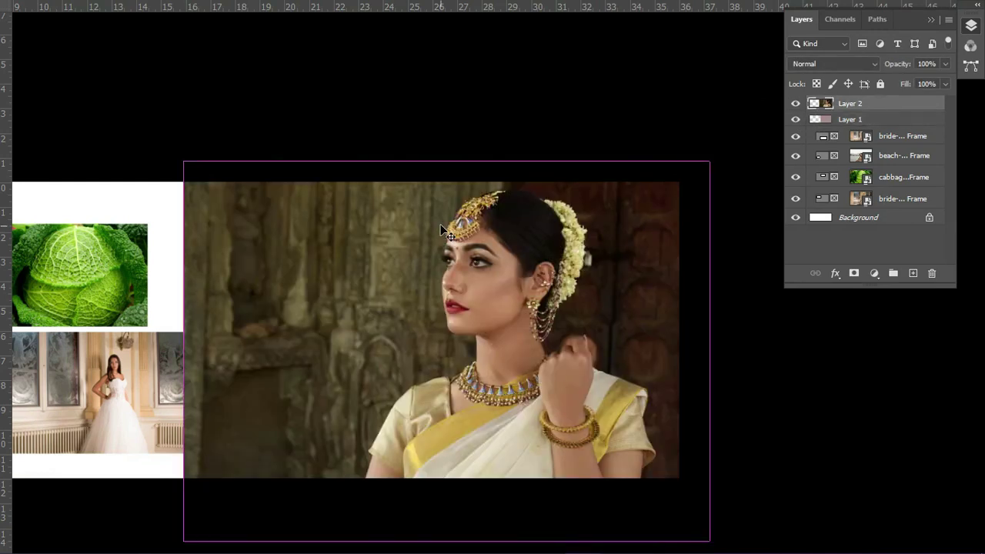
key("ctrl+alt+g")
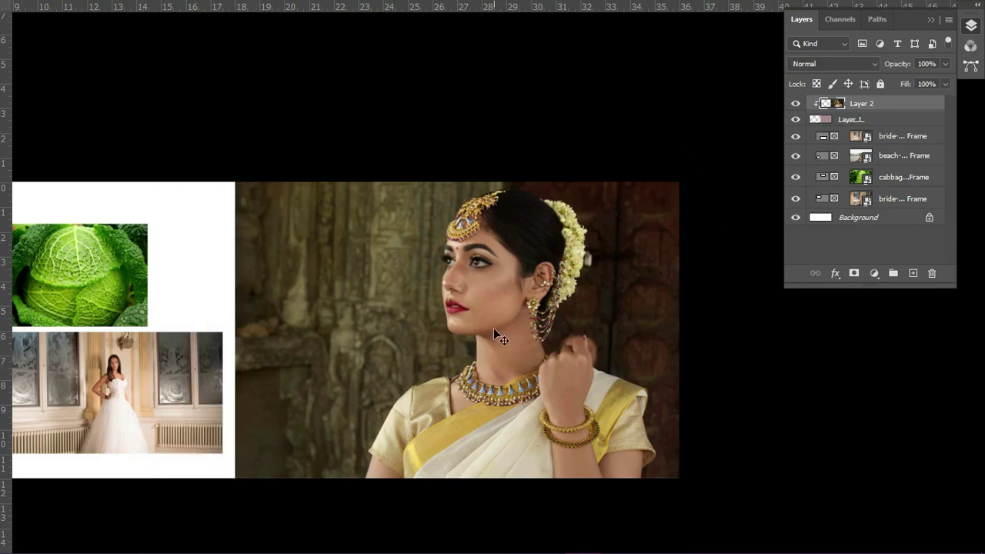
left_click_drag(636, 295, 629, 286)
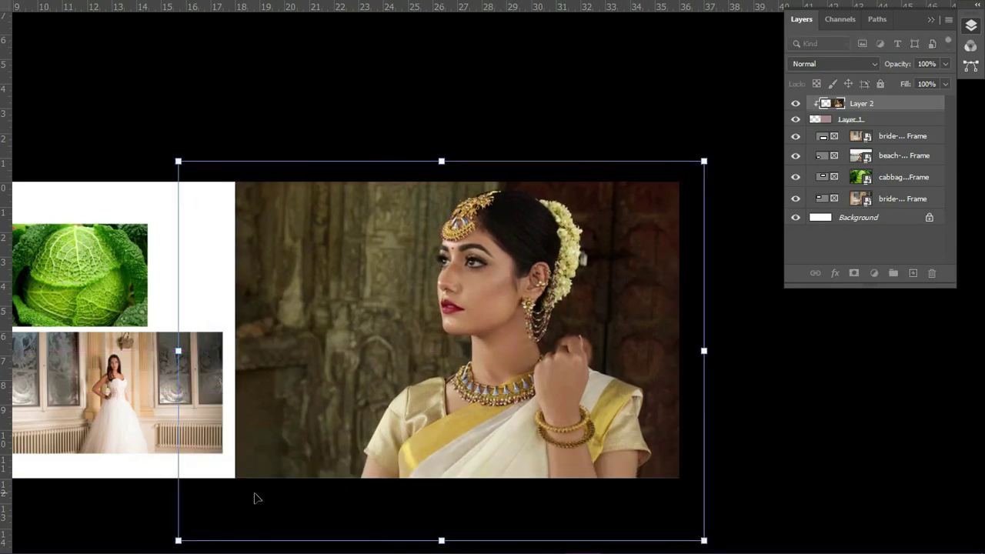
left_click_drag(182, 547, 223, 504)
left_click_drag(431, 415, 451, 432)
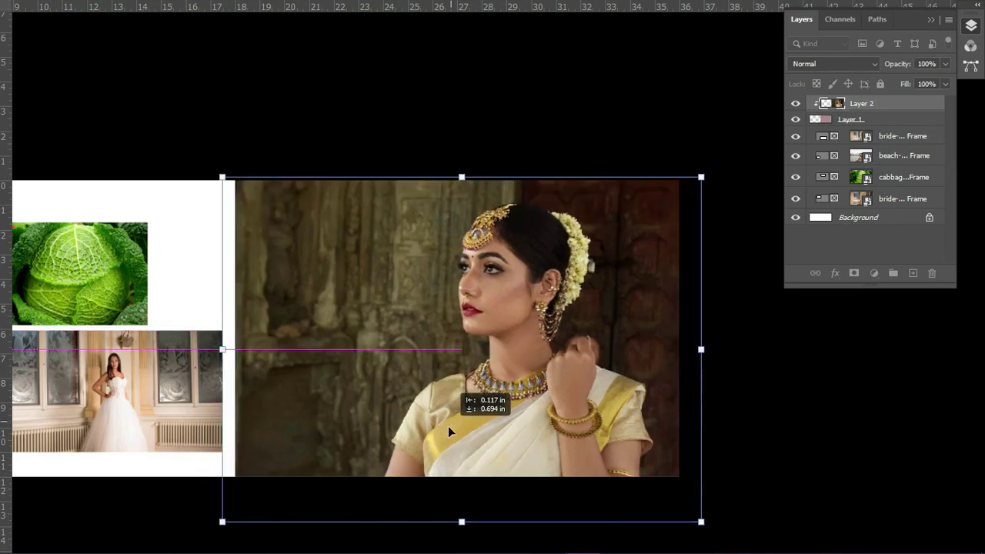
key("Return")
scroll(462, 408, "up", 1)
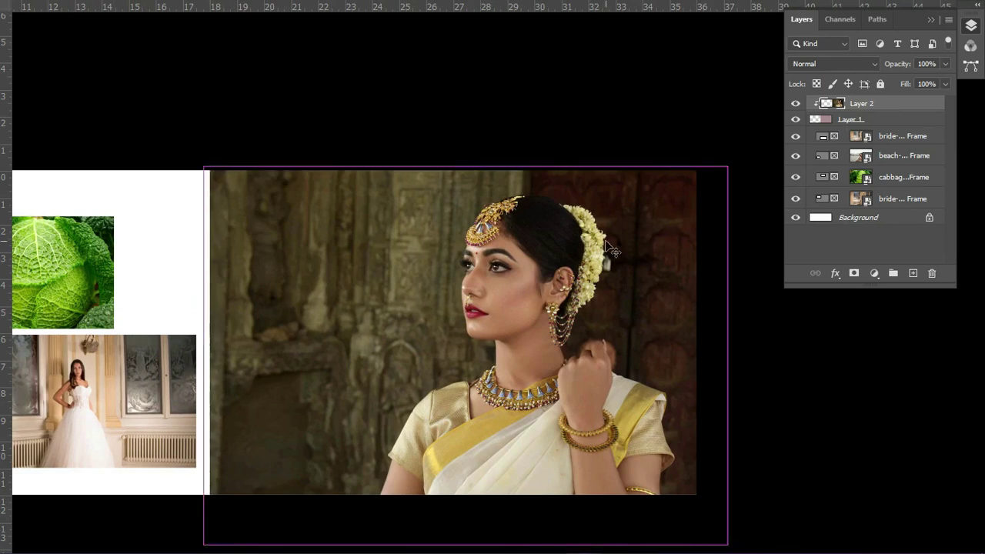
key("ctrl+j")
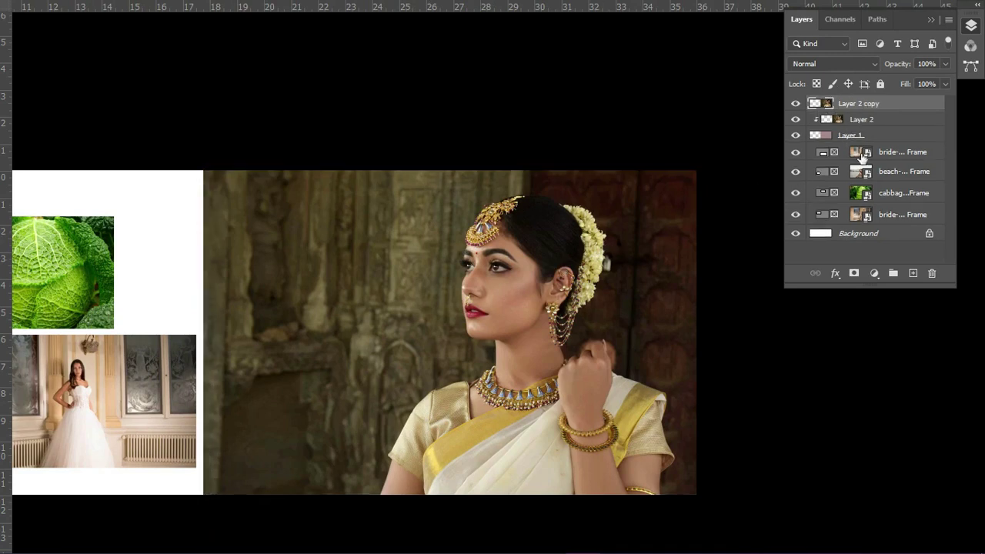
- Clip Layer 2 copy, hide it, and set Layer 2 to Luminosity blending
left_click_drag(854, 119, 854, 105)
left_click(854, 104, "alt")
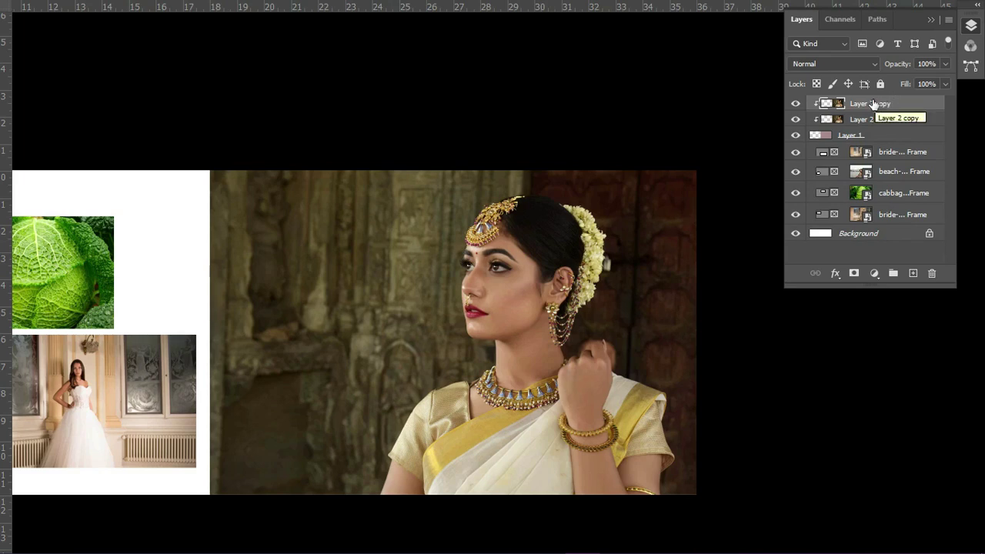
left_click(796, 104)
left_click(867, 119)
left_click(816, 64)
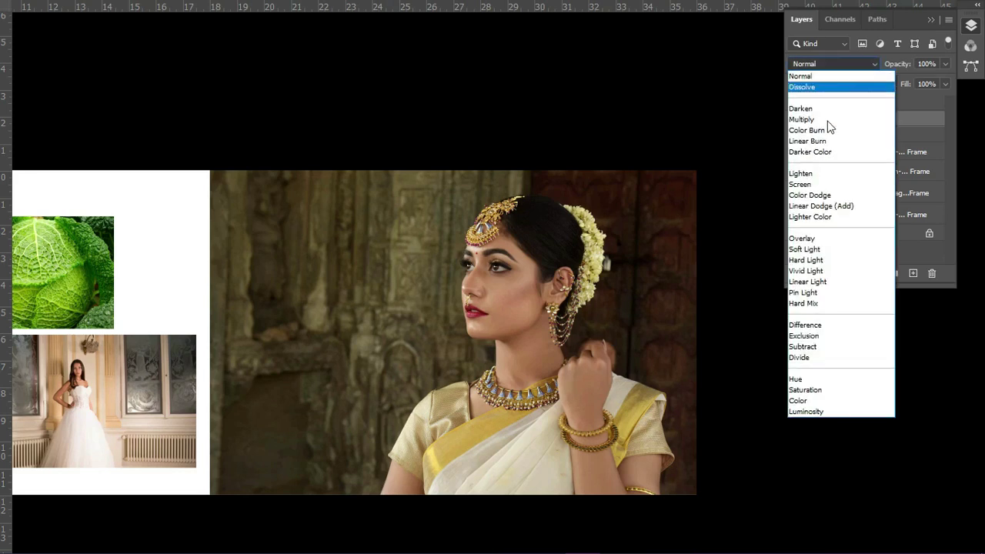
left_click(805, 411)
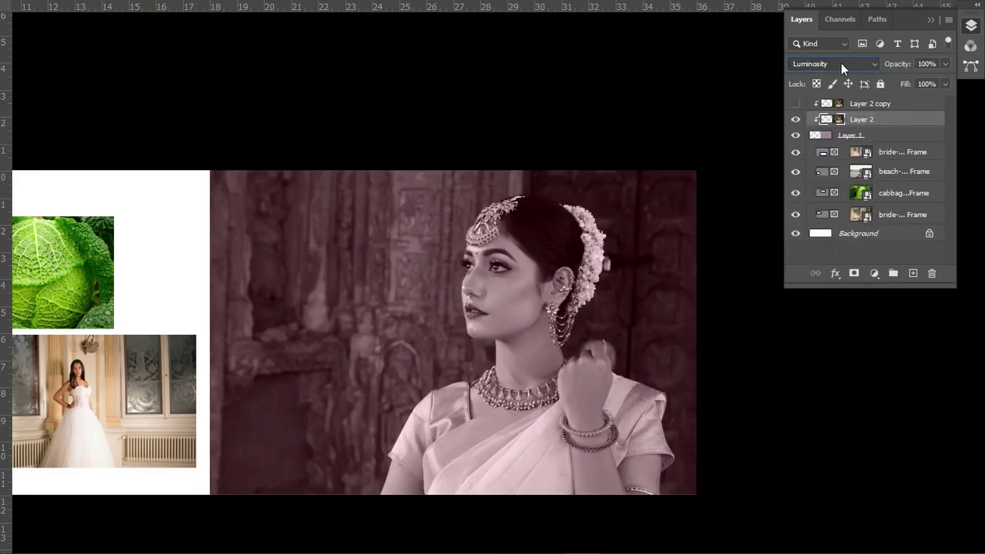
- Show Layer 2 copy again and set its opacity to 43%
left_click(896, 104)
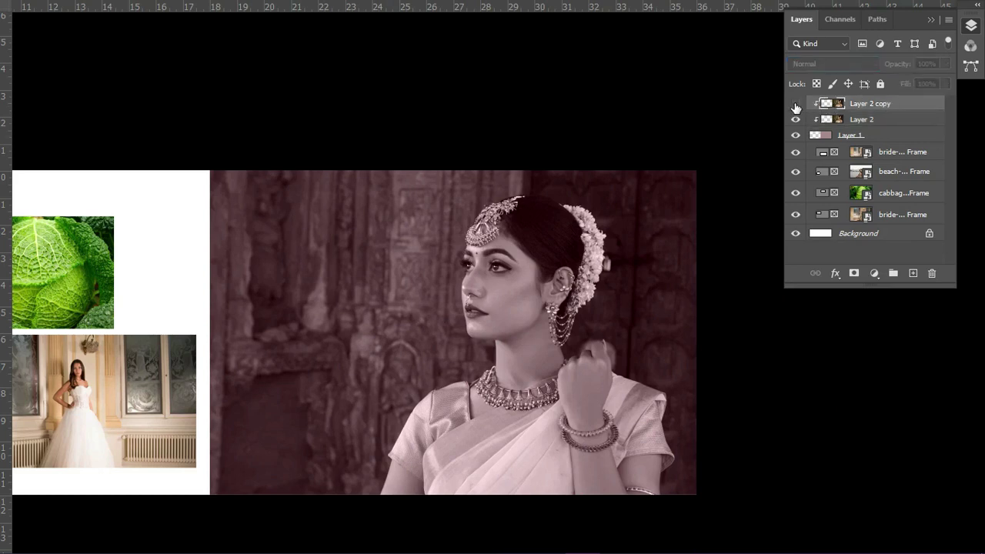
left_click(795, 104)
left_click(943, 64)
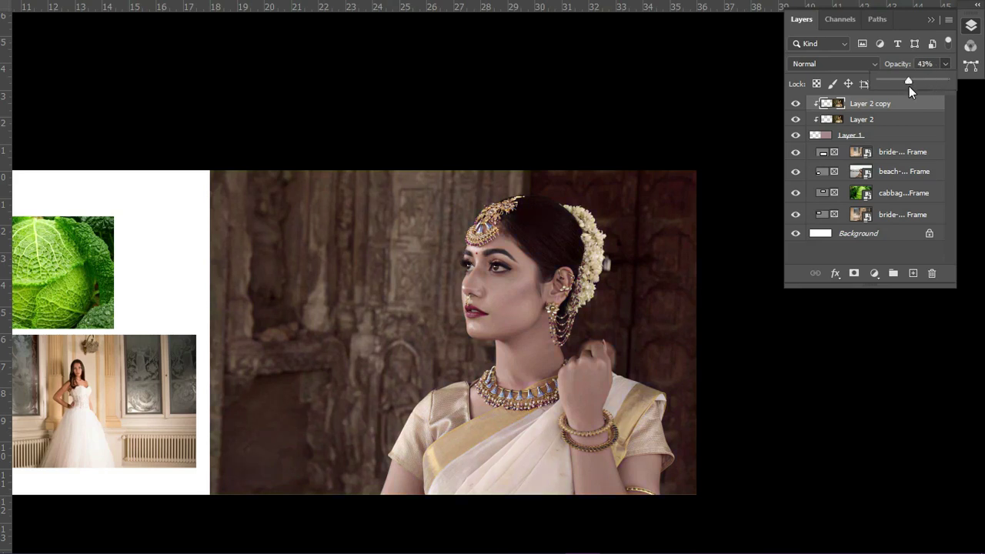
scroll(476, 310, "up", 2)
scroll(476, 309, "up", 3)
scroll(476, 309, "up", 2)
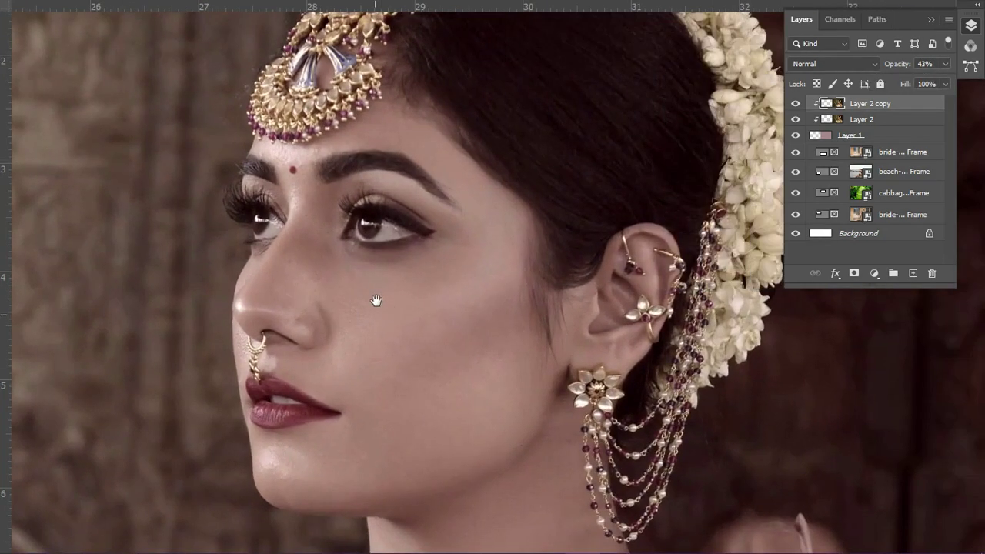
scroll(376, 300, "down", 3)
scroll(412, 291, "down", 3)
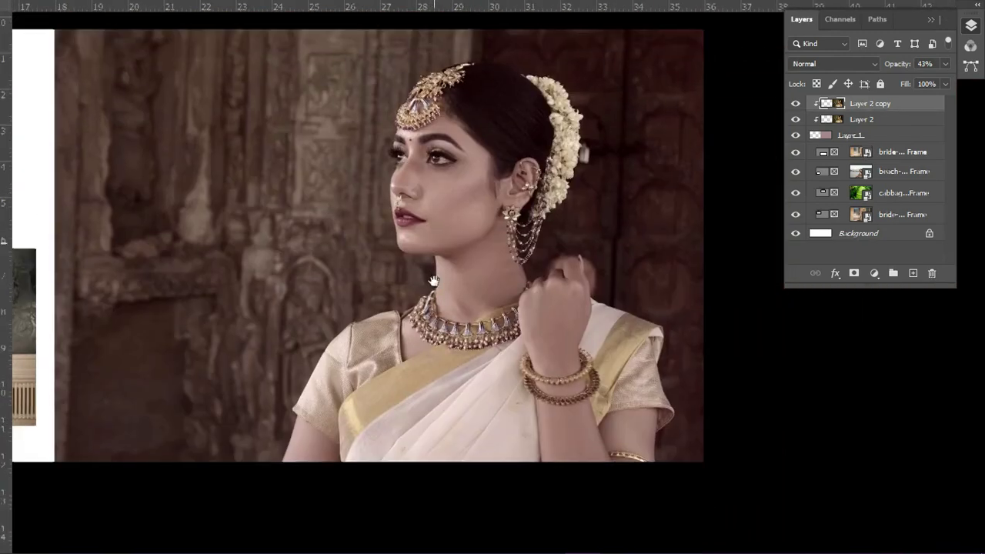
left_click_drag(433, 282, 432, 314)
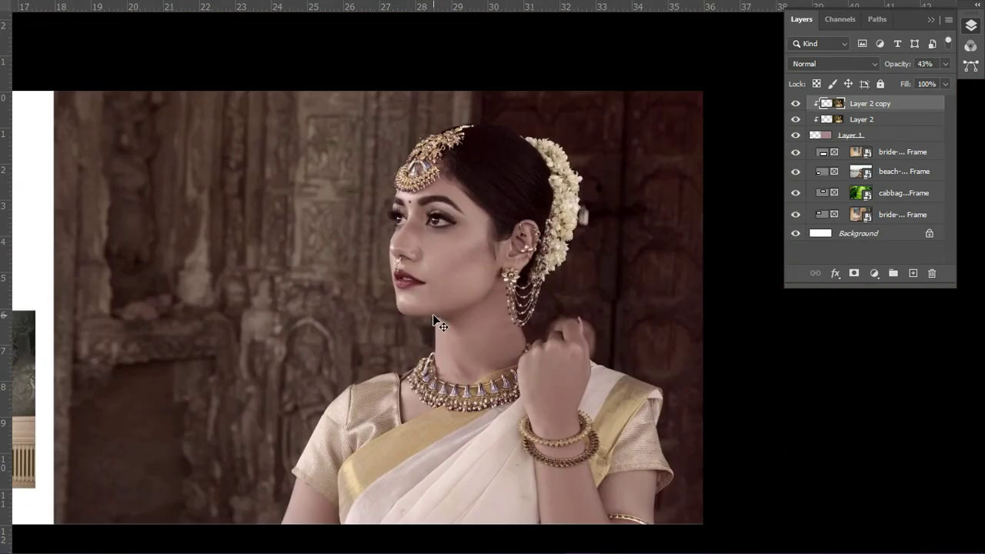
scroll(448, 330, "down", 1)
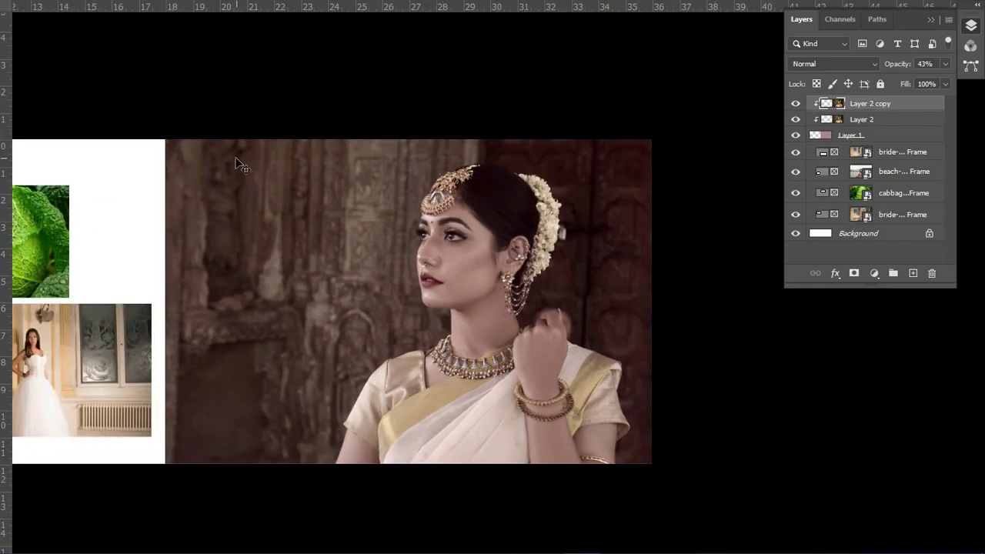
left_click(874, 273)
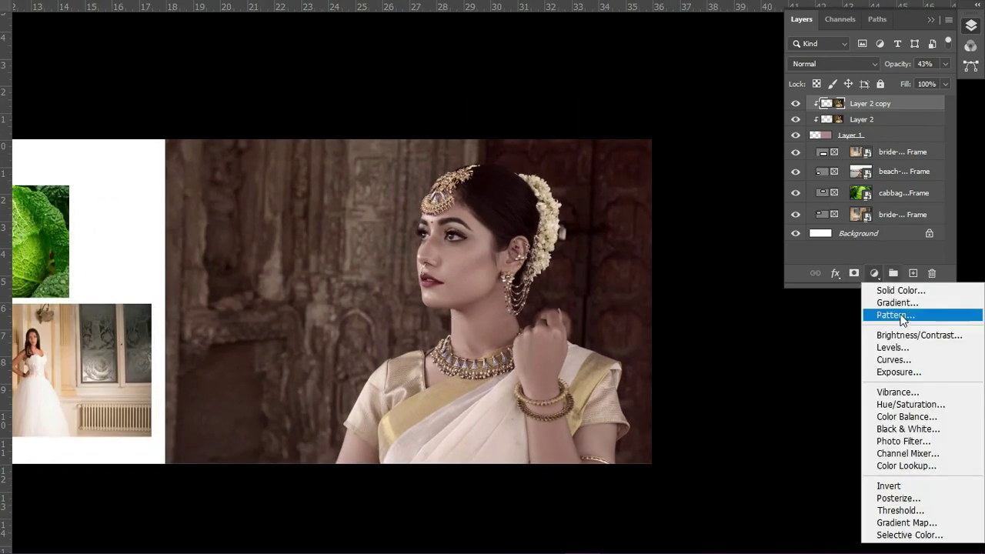
- Add a Vibrance adjustment, test +100, reset it, then delete the layer
left_click(897, 392)
scroll(498, 247, "down", 1)
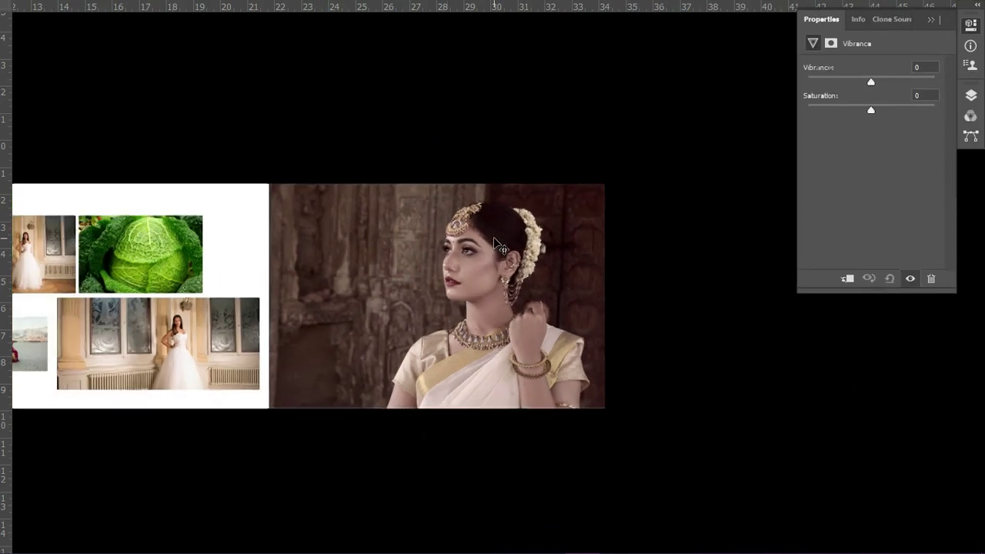
left_click_drag(869, 83, 958, 87)
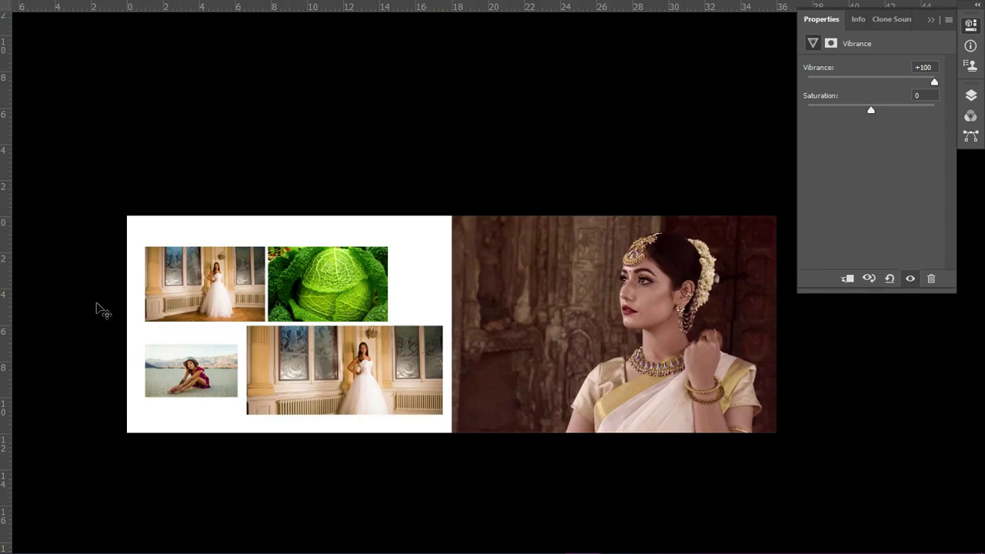
key("ctrl+z")
key("ctrl+plus")
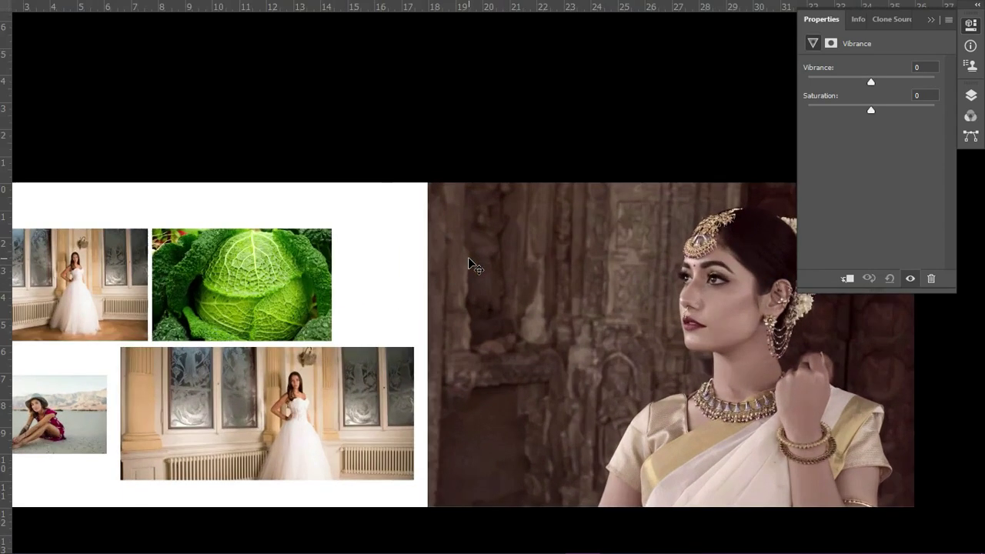
left_click_drag(468, 264, 312, 259)
key("F7")
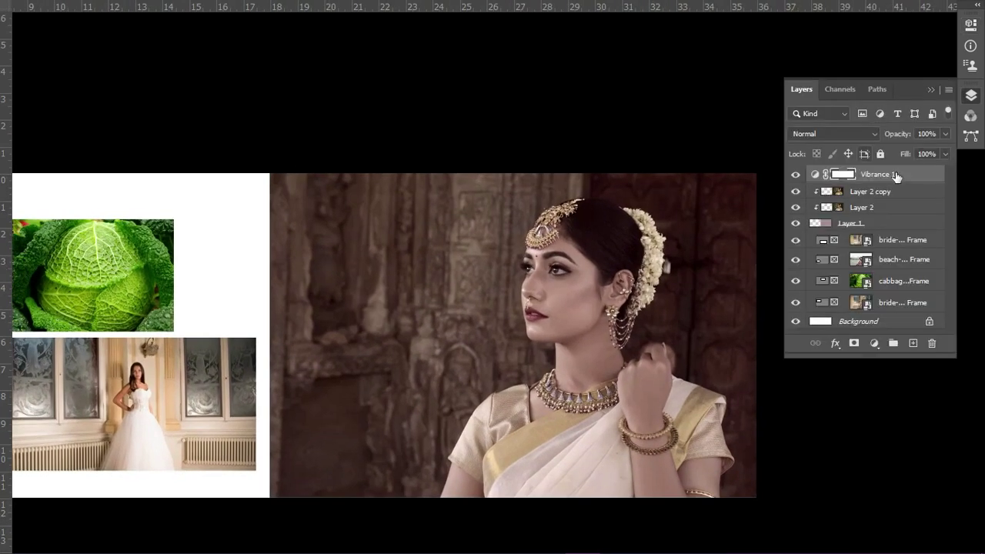
key("Delete")
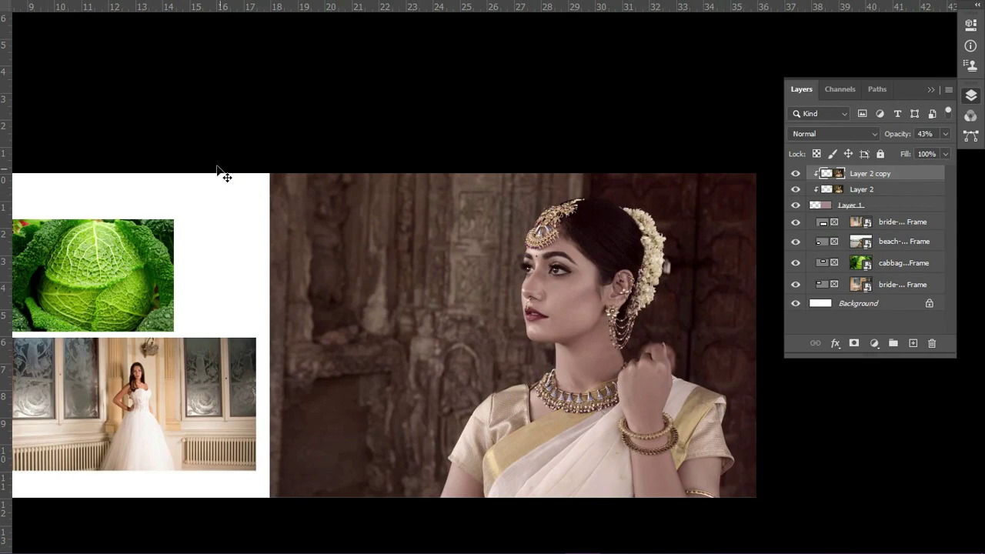
- Load Layer 1's pink panel as a selection and select the top portrait copy
left_click(885, 206)
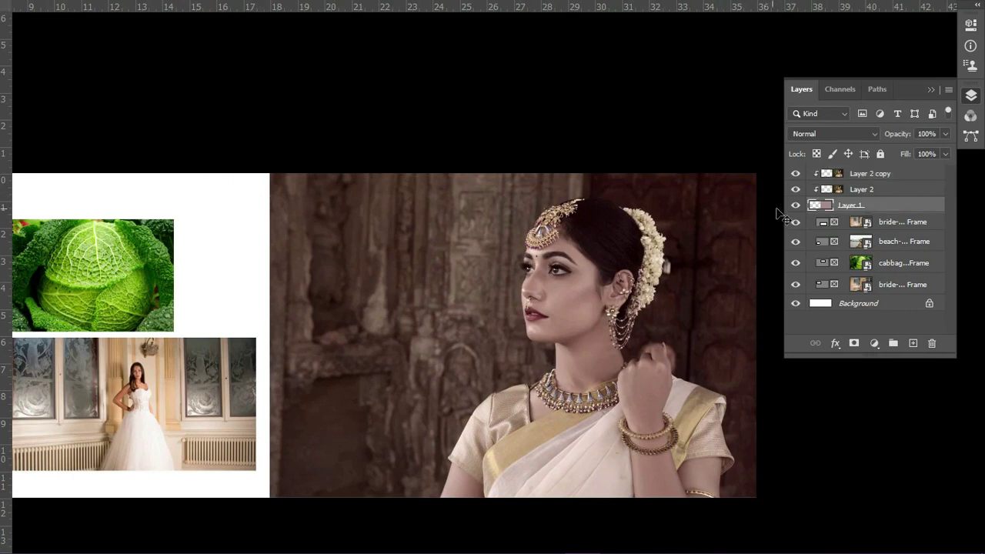
left_click(821, 206, "ctrl")
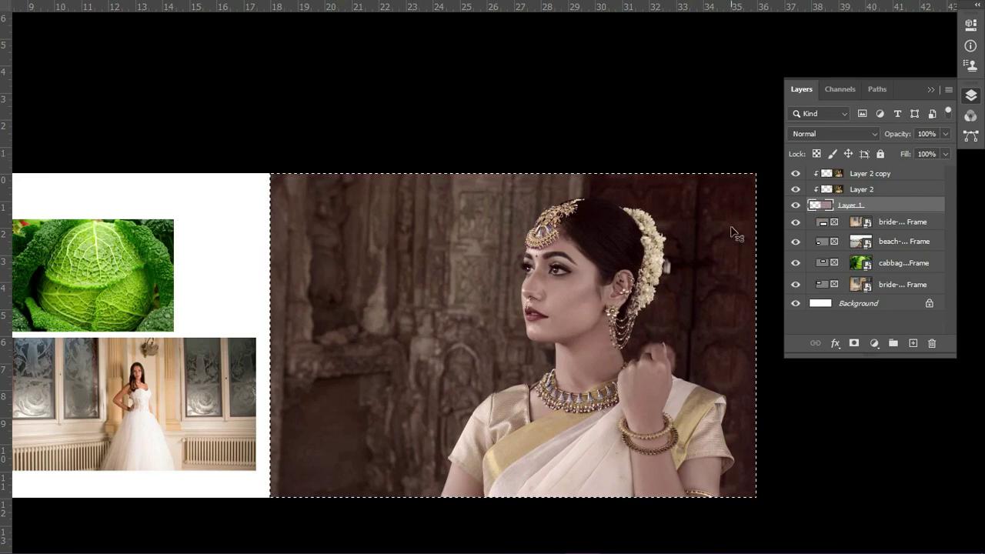
left_click(879, 174)
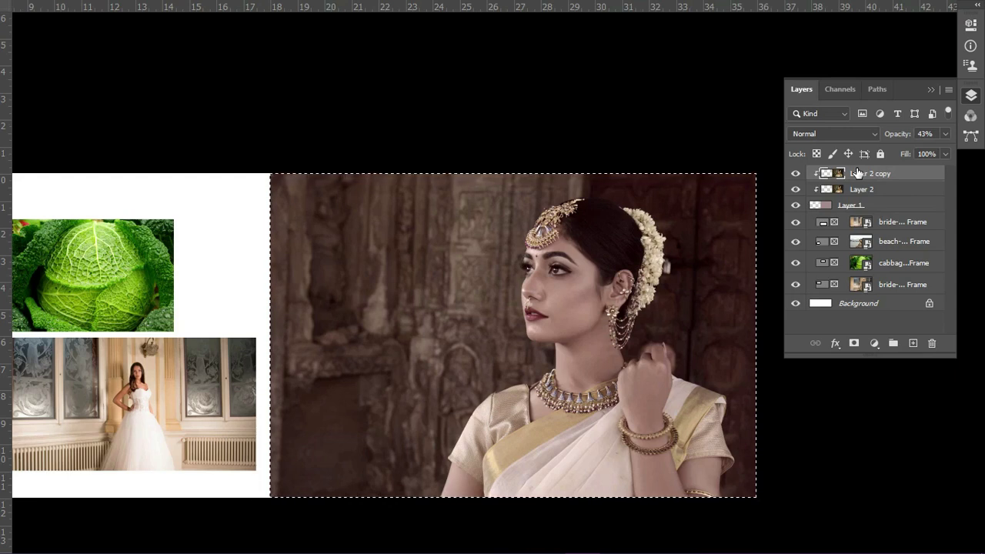
- Add a radial Gradient Fill layer at -39.77° with its glow at the photo's upper-left
left_click(877, 345)
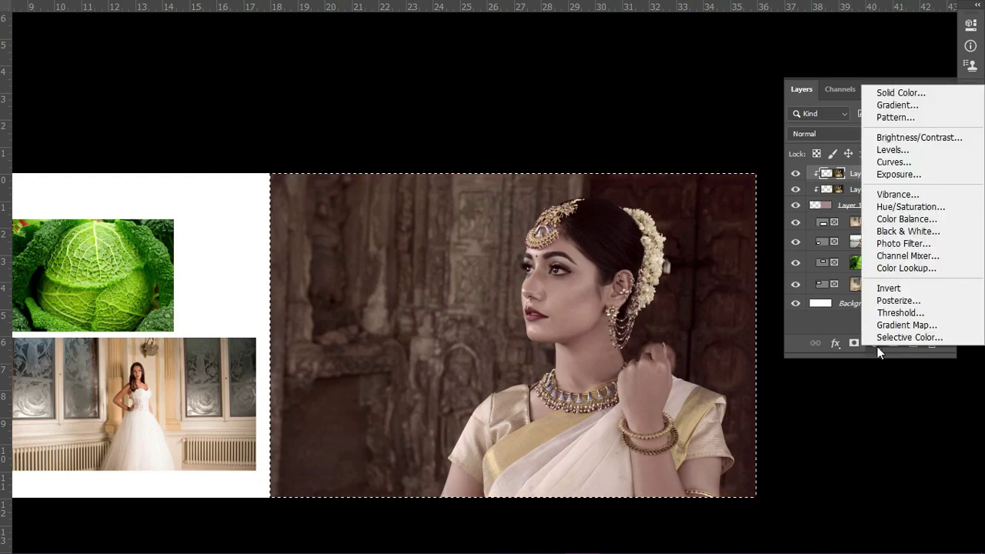
left_click(910, 108)
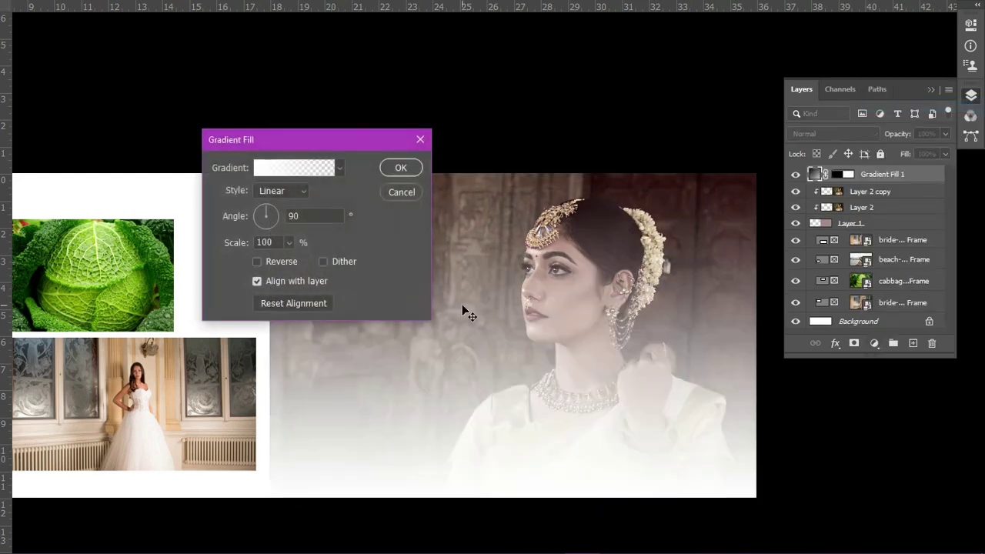
left_click_drag(292, 133, 260, 130)
left_click_drag(244, 212, 244, 221)
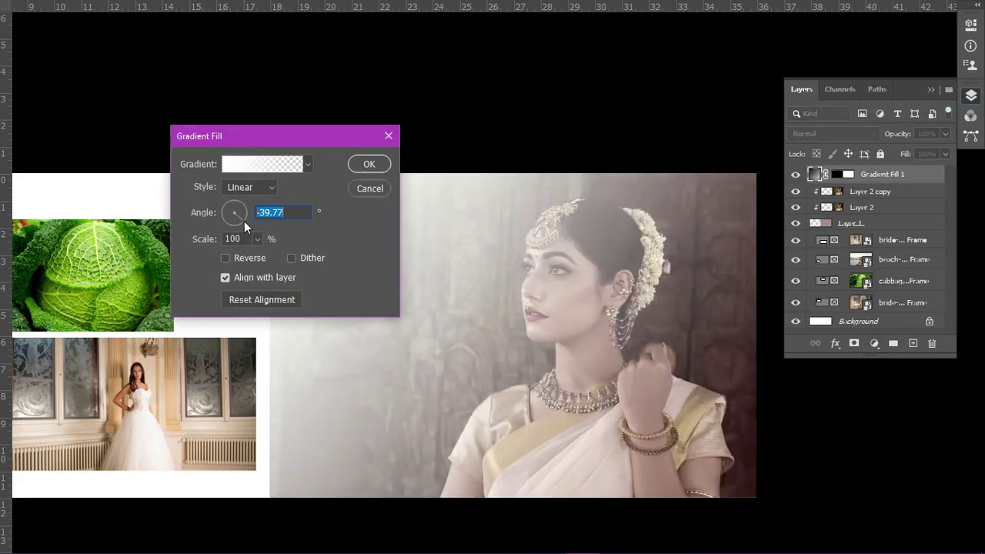
left_click(244, 192)
left_click(247, 210)
left_click_drag(337, 133, 200, 112)
left_click_drag(569, 365, 345, 223)
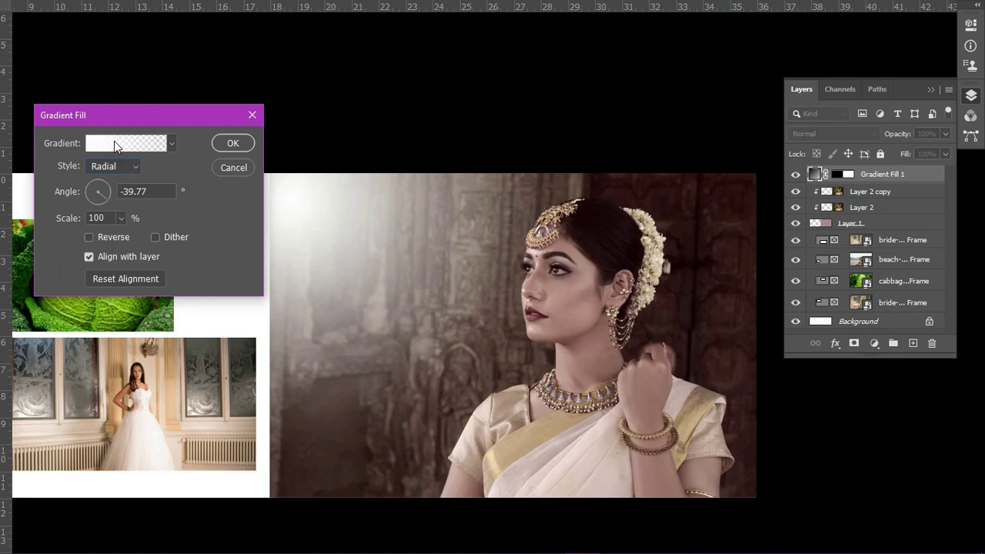
- Change the gradient's starting colour stop to a strong pink
left_click(115, 146)
left_click_drag(207, 38, 224, 40)
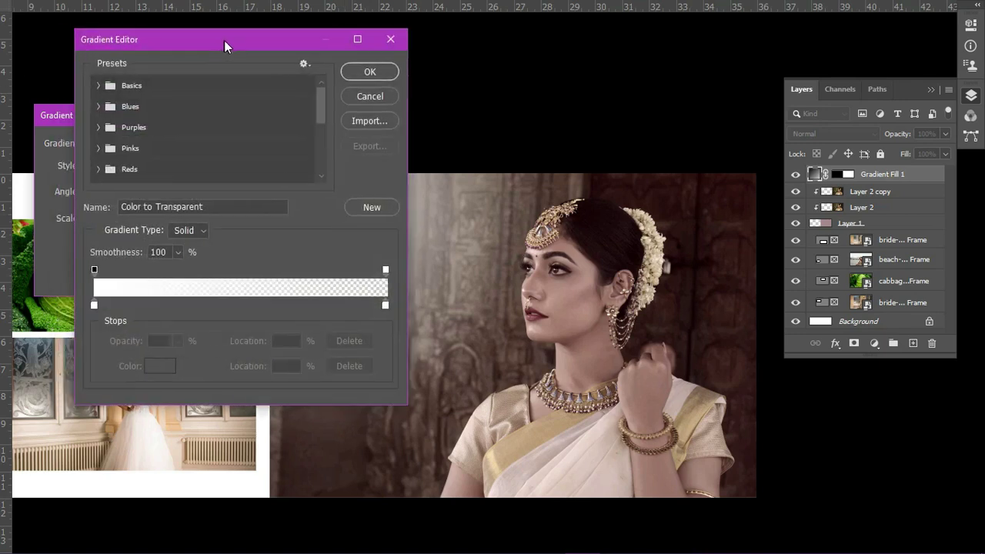
left_click(95, 307)
left_click(164, 376)
left_click(723, 221)
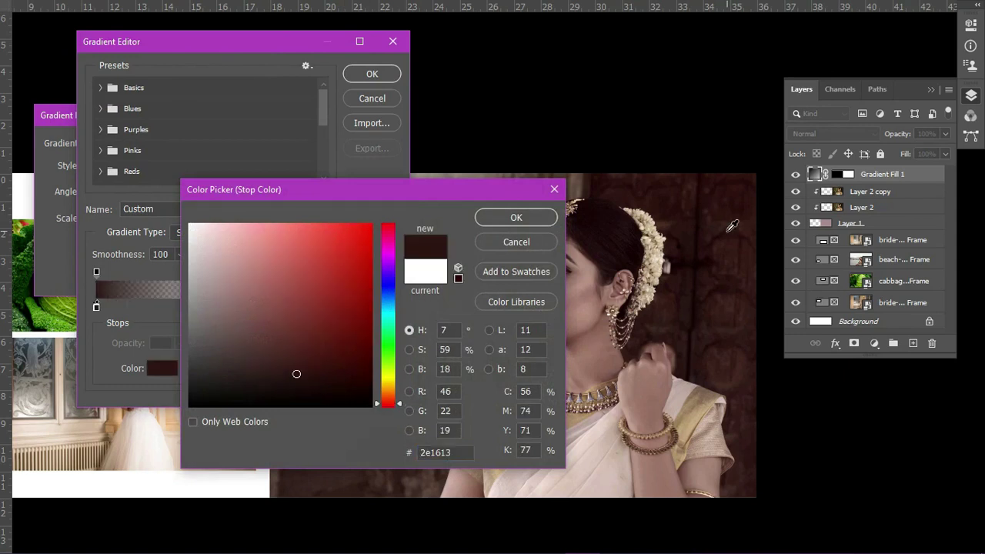
left_click_drag(440, 188, 271, 152)
left_click_drag(90, 215, 63, 234)
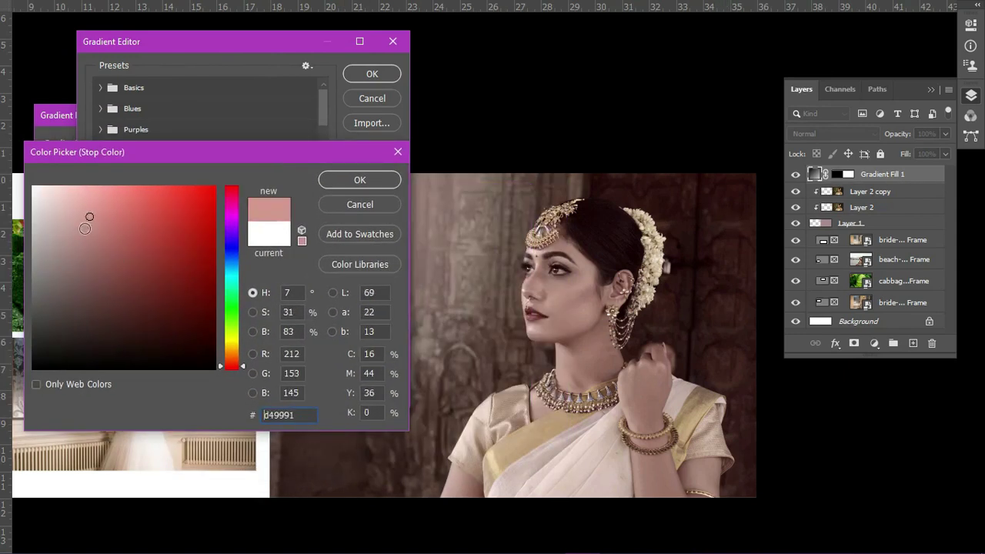
left_click_drag(92, 267, 108, 199)
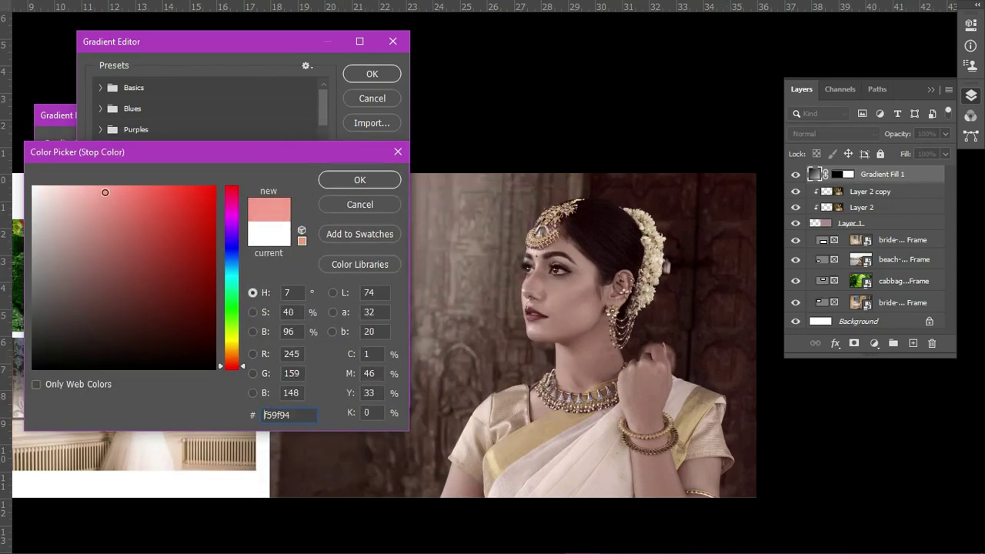
left_click(328, 184)
- Delete the gradient's end stop so the pink fades to transparent
left_click_drag(297, 46, 793, 57)
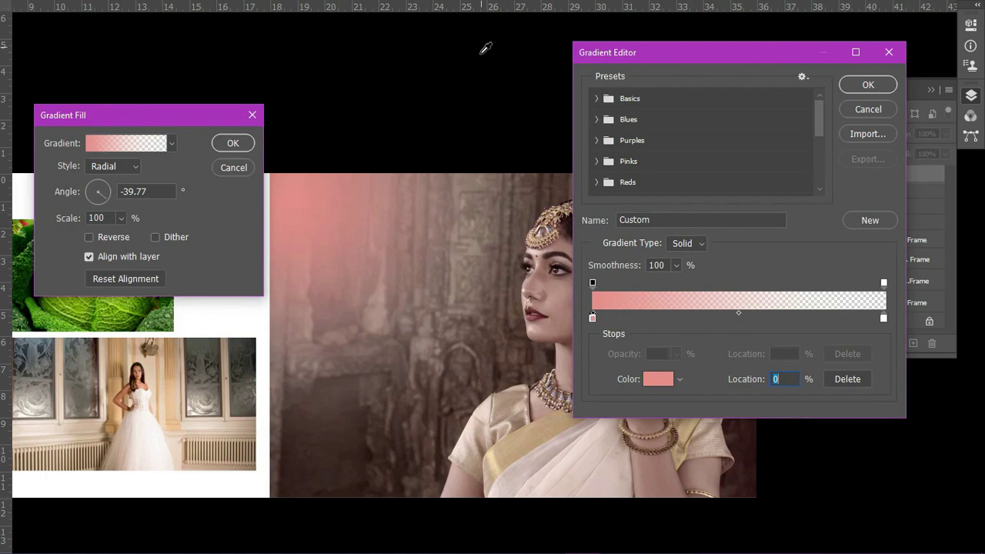
left_click(883, 319)
left_click(847, 379)
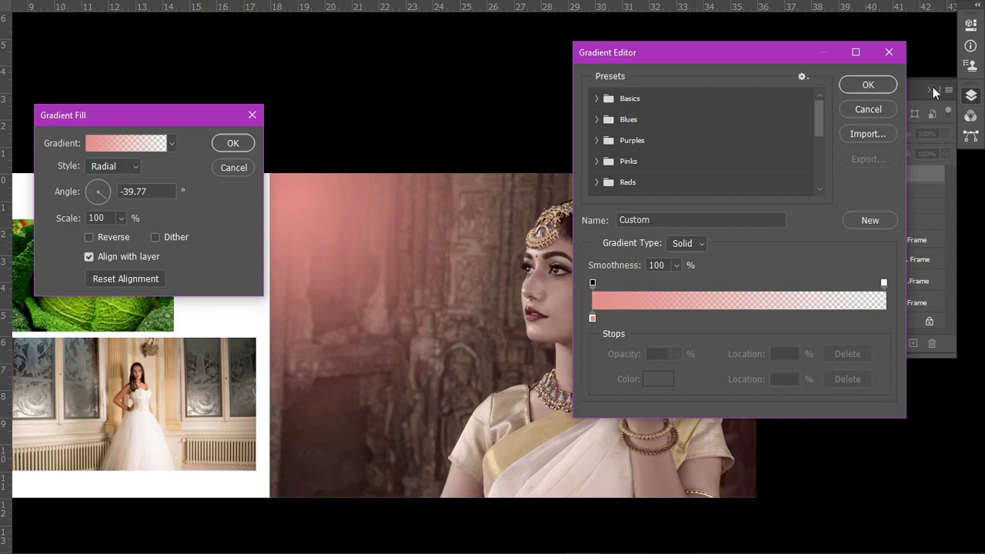
left_click(867, 84)
- Reposition the radial glow on the photo and set the gradient scale to 100%
left_click_drag(310, 222, 332, 242)
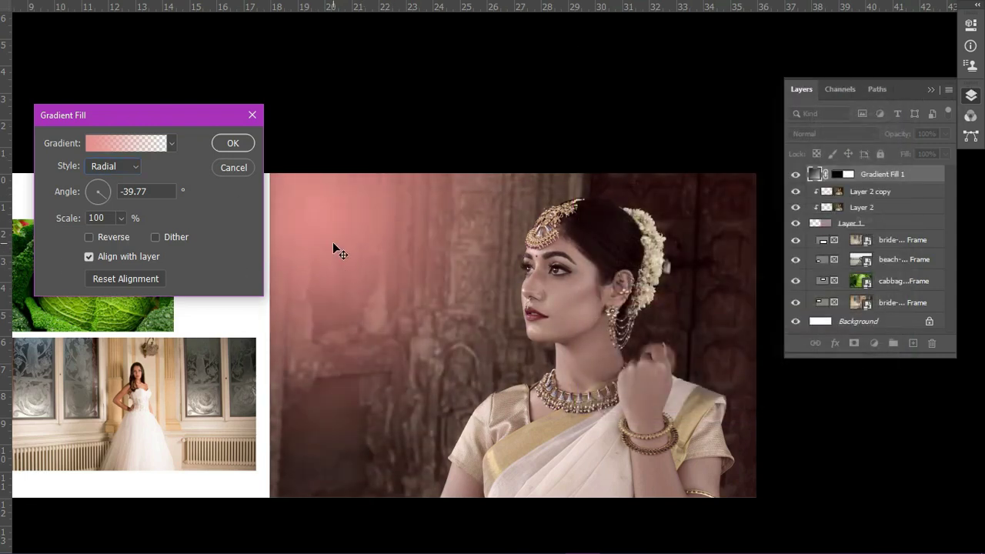
left_click(120, 217)
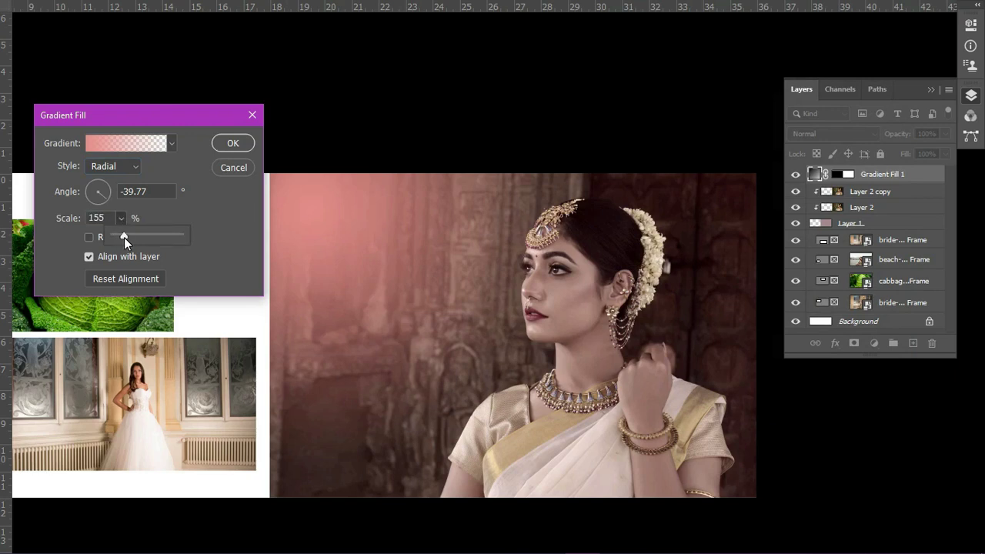
left_click_drag(126, 237, 121, 237)
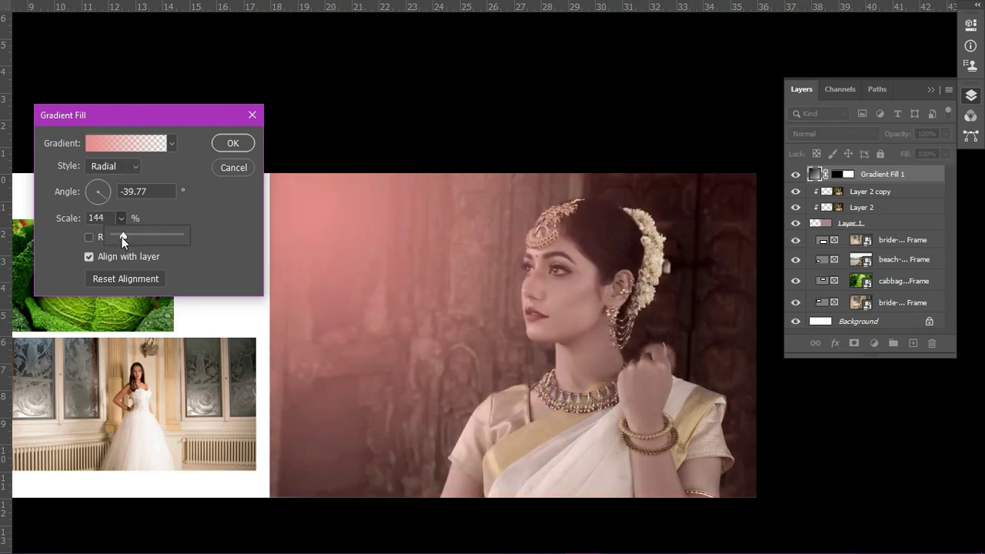
left_click(68, 218)
type("100")
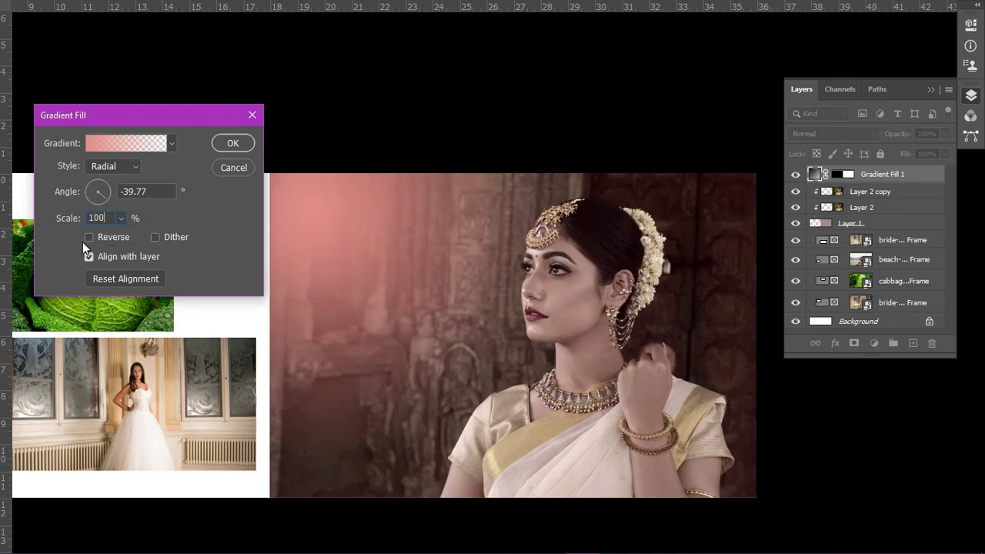
- Apply the pink gradient fill and set its blend mode to Overlay
left_click(238, 147)
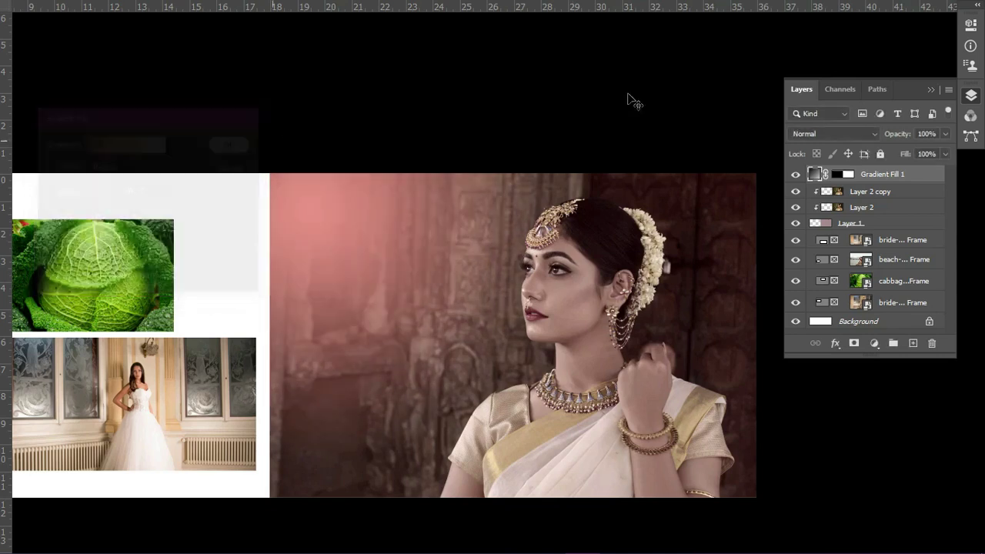
left_click(830, 135)
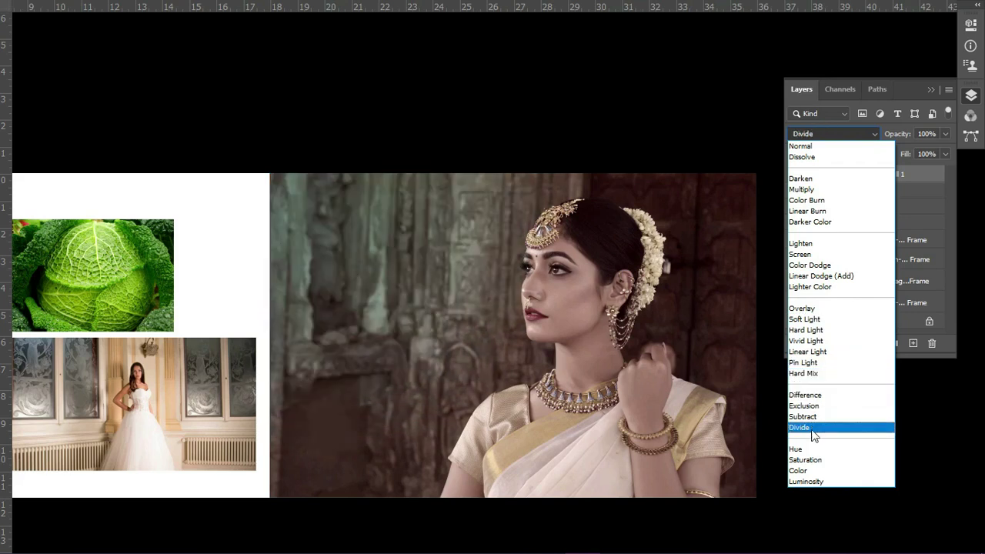
left_click(814, 309)
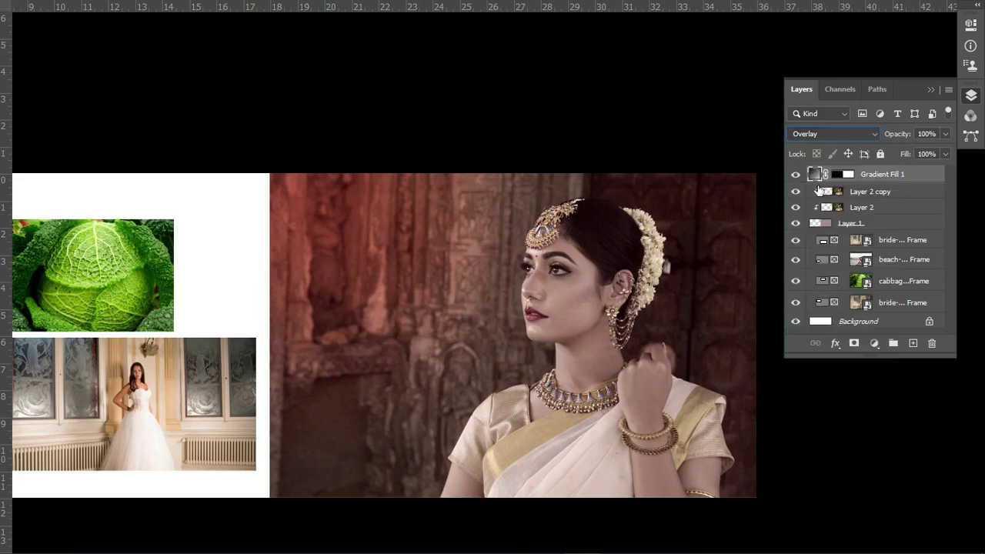
- Change the Gradient Fill 1 stop colour to pale pink ffc6c6
double_click(812, 177)
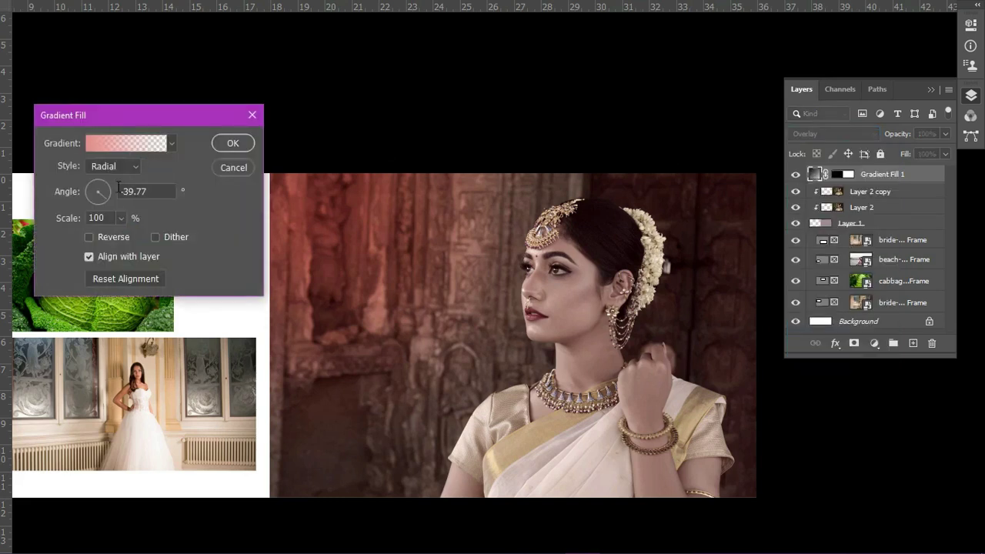
left_click(117, 142)
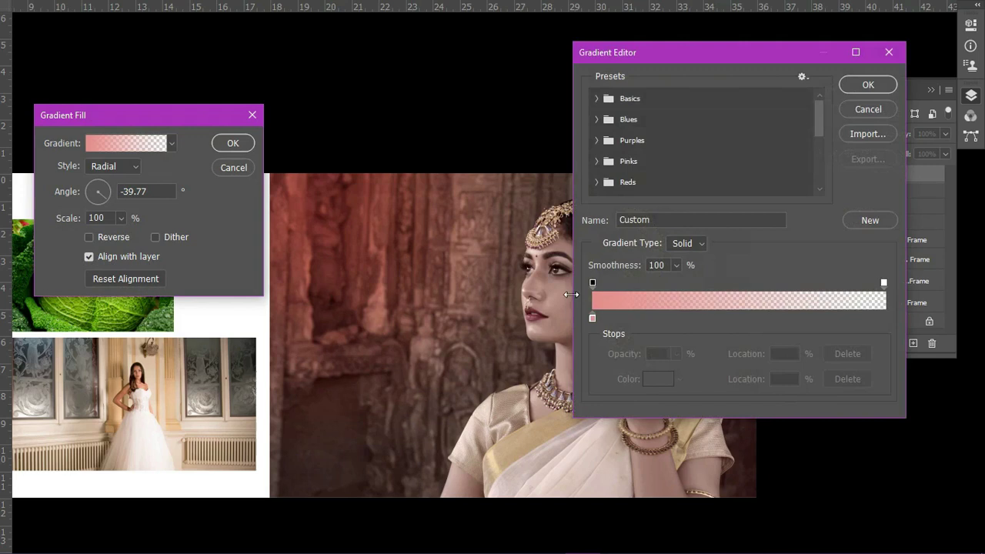
left_click(593, 319)
left_click(665, 379)
left_click_drag(276, 150, 807, 200)
left_click(636, 253)
mouse_move(645, 278)
left_mouse_down()
mouse_move(690, 217)
mouse_move(654, 253)
mouse_move(608, 233)
left_mouse_up()
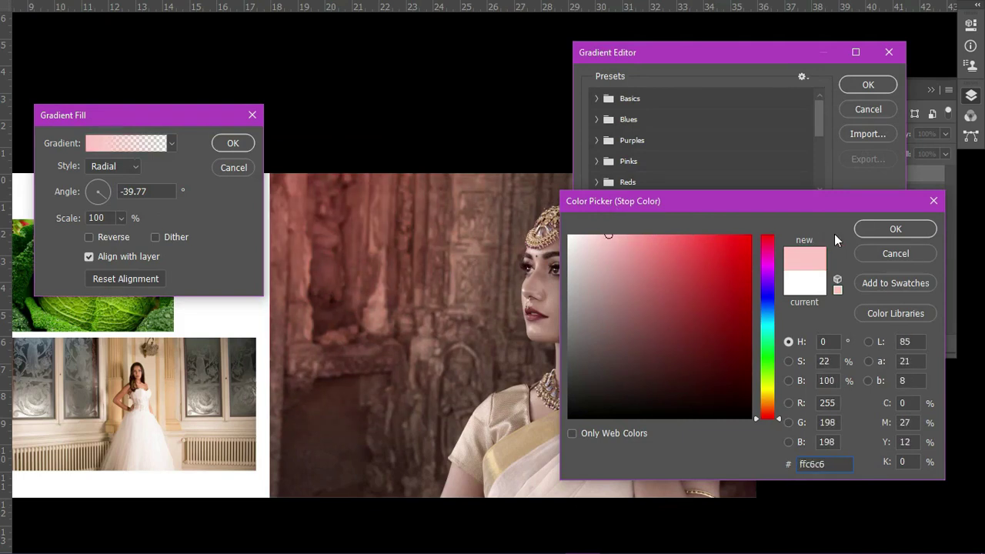
left_click(893, 229)
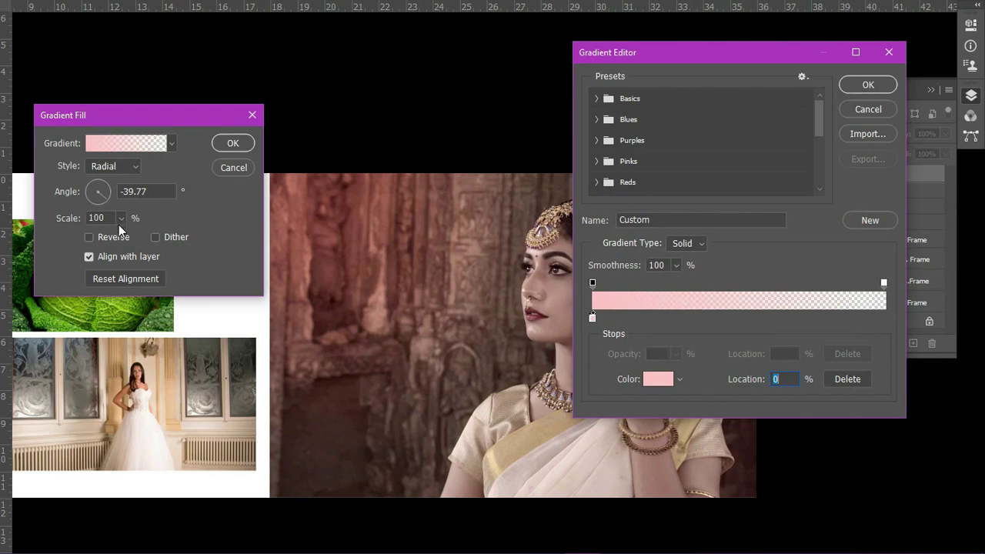
left_click(841, 85)
- Set the glow's scale to 122%, reposition it over the photo, and apply
left_click(121, 219)
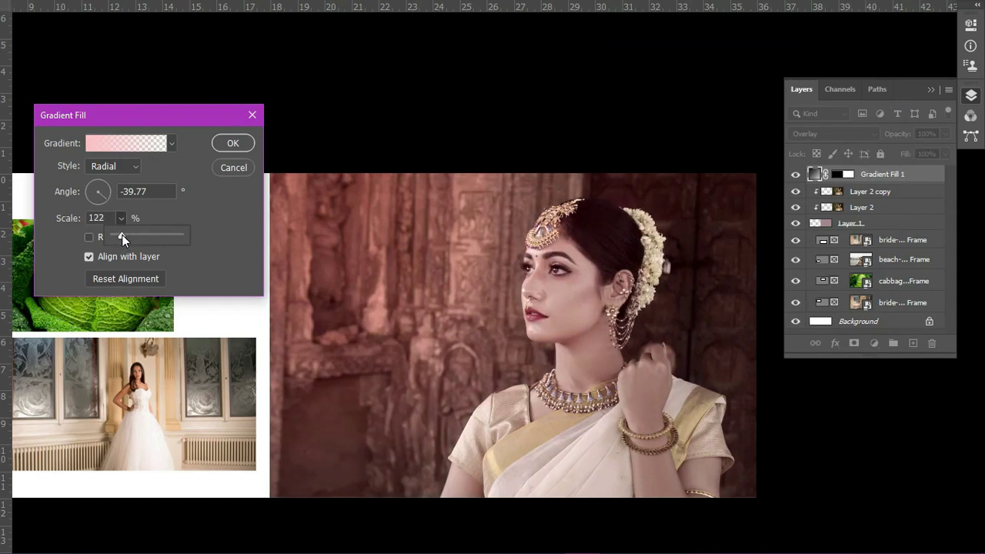
mouse_move(367, 235)
left_mouse_down()
mouse_move(605, 402)
mouse_move(409, 256)
left_mouse_up()
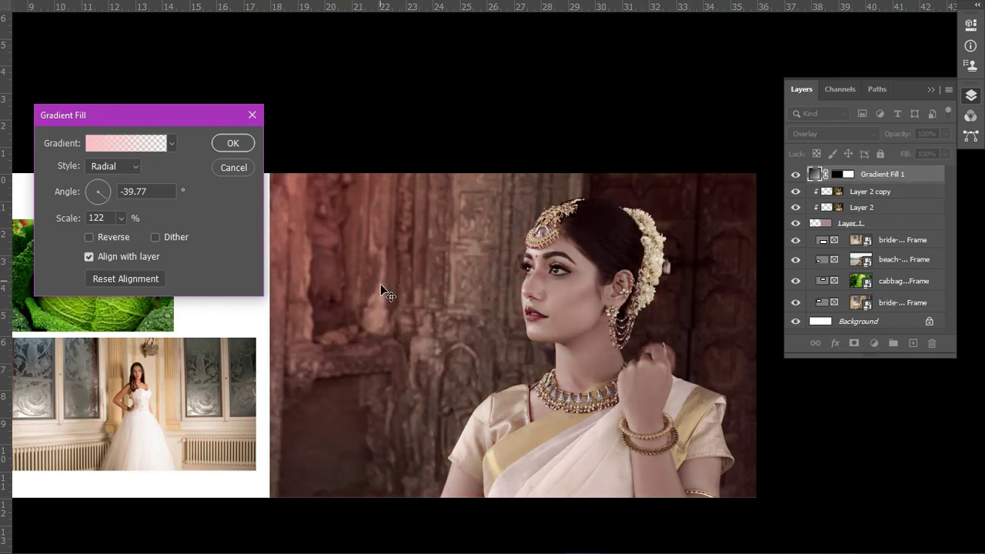
left_click_drag(433, 286, 467, 287)
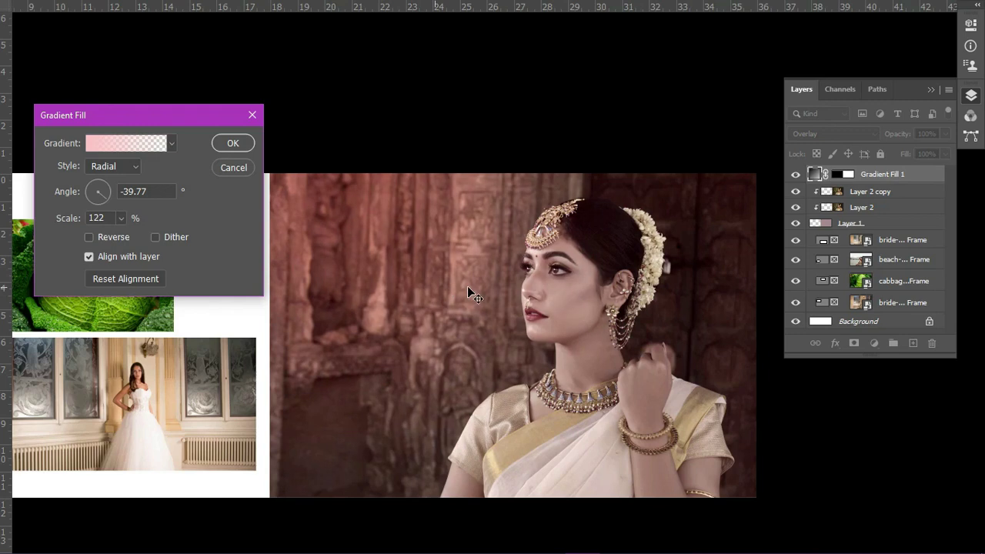
left_click(240, 143)
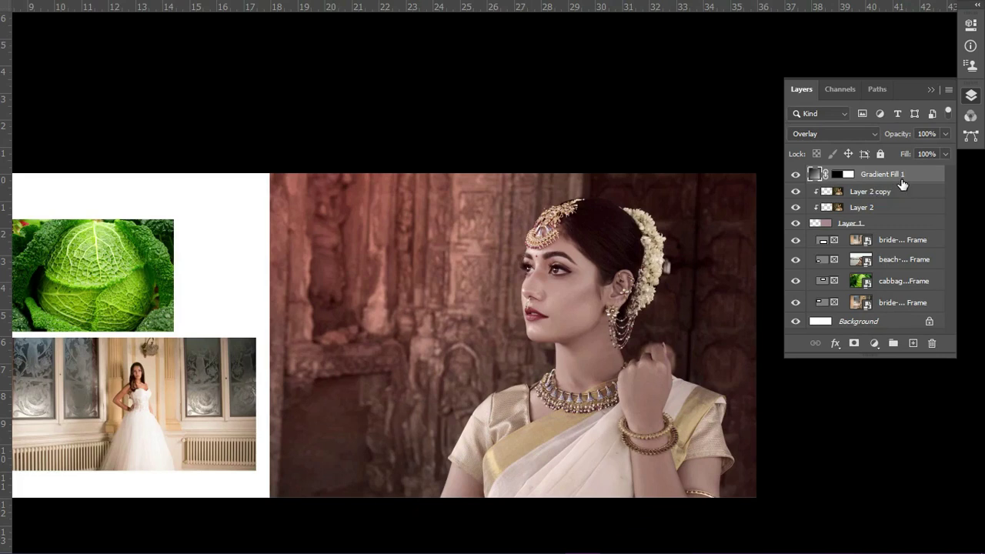
- Clip Gradient Fill 1 to the bride photo and load Layer 1's selection
left_click(903, 190, "alt")
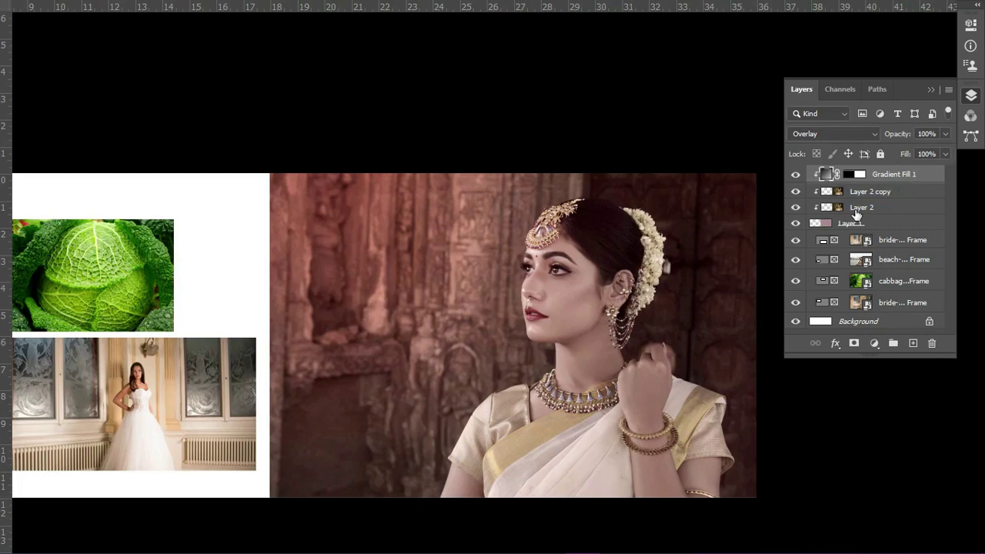
key("ctrl+alt+g")
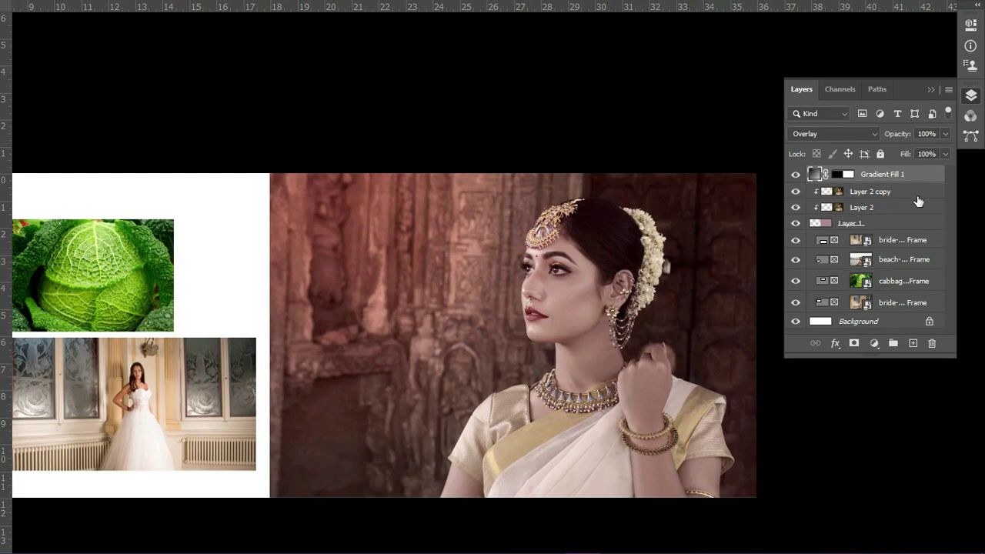
right_click(905, 177)
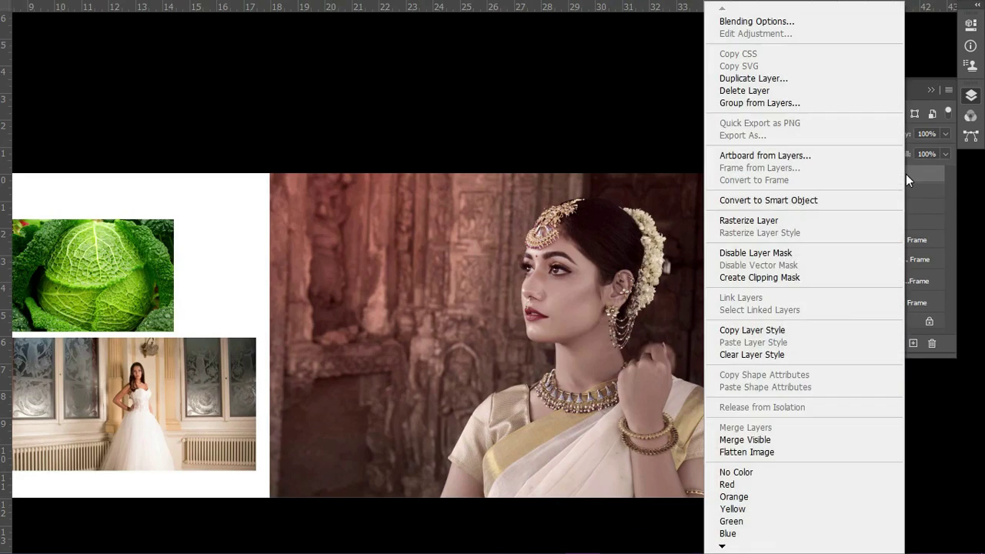
left_click(782, 277)
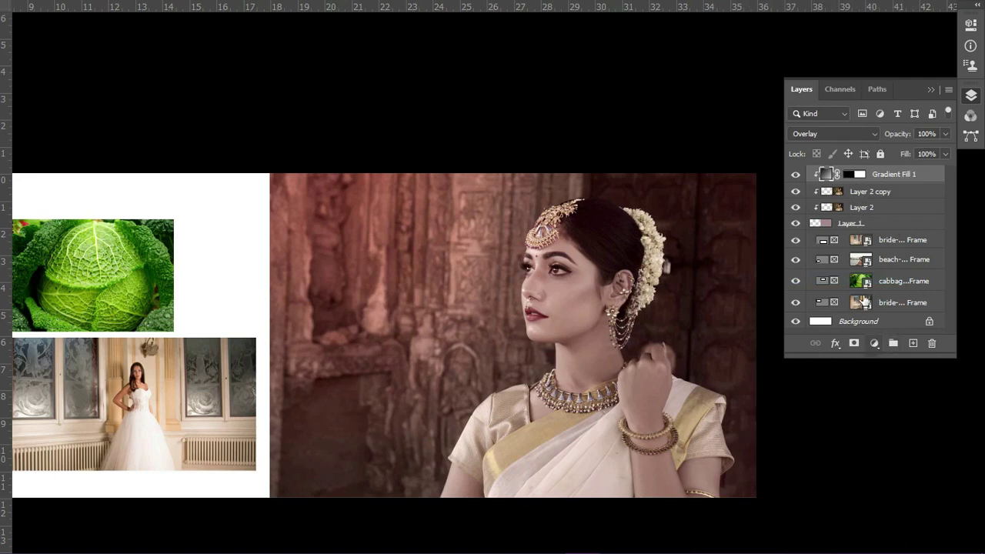
left_click(824, 224, "ctrl")
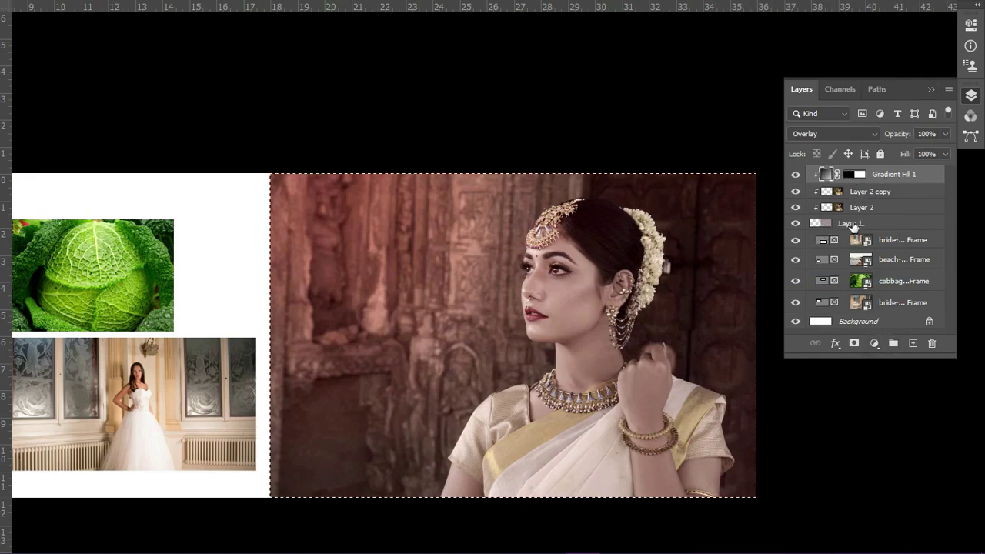
left_click(870, 347)
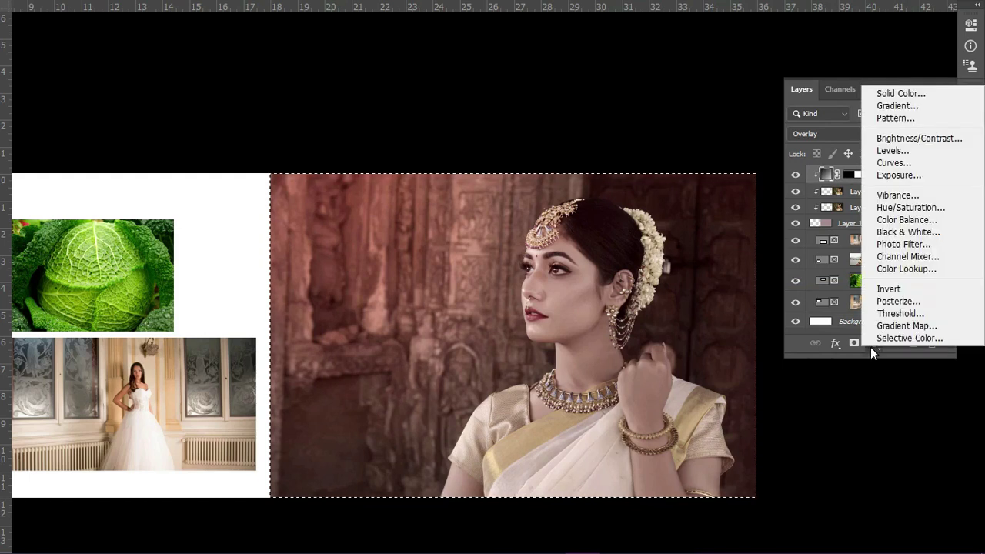
- Add a Curves 1 layer lifting input 192 to output 208 to brighten the photo
left_click(925, 169)
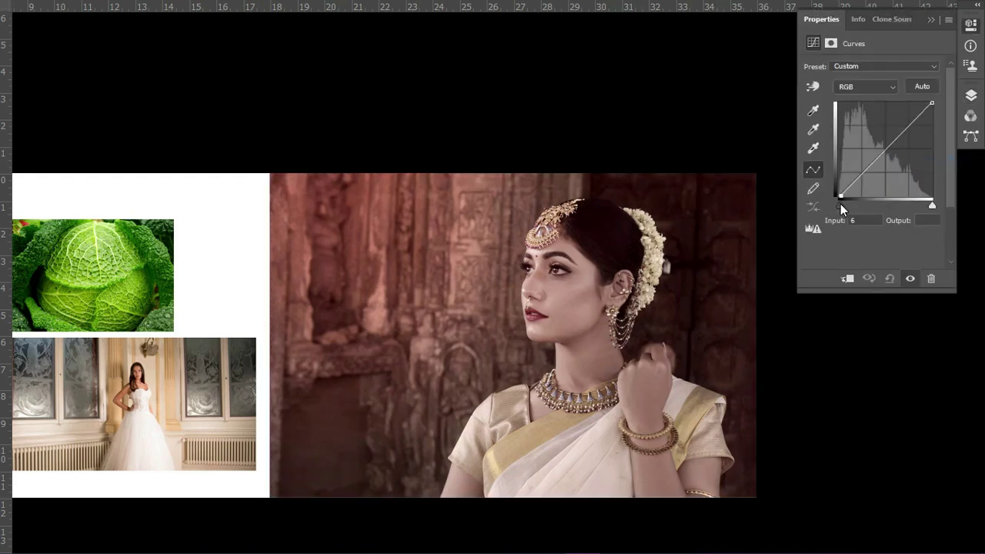
left_click_drag(838, 205, 845, 207)
left_click_drag(907, 124, 904, 124)
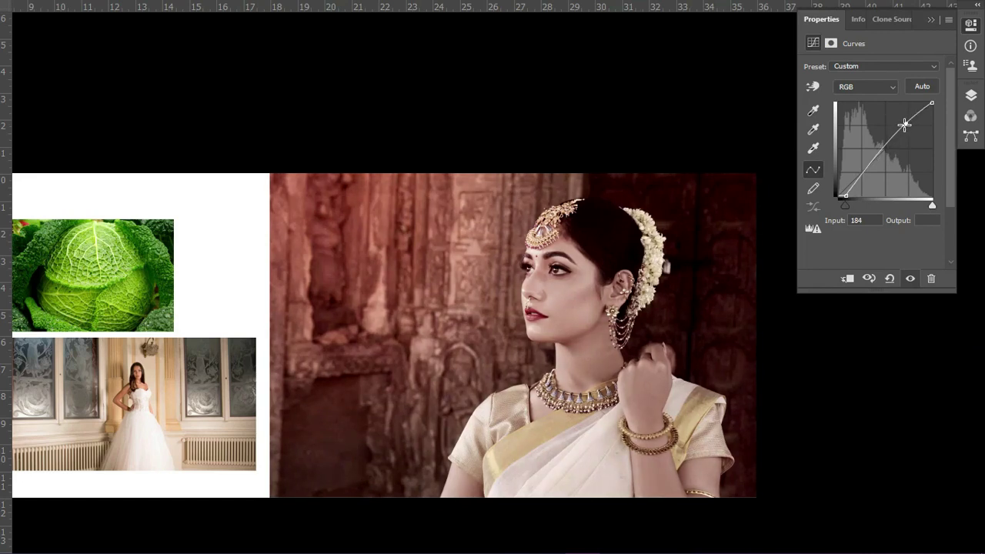
left_click_drag(904, 125, 907, 119)
left_click(932, 20)
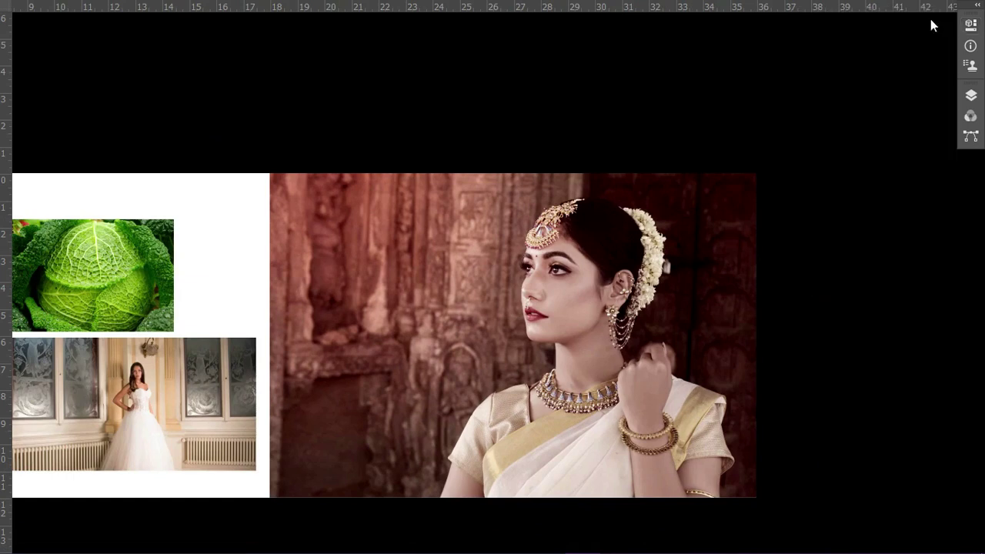
key("F7")
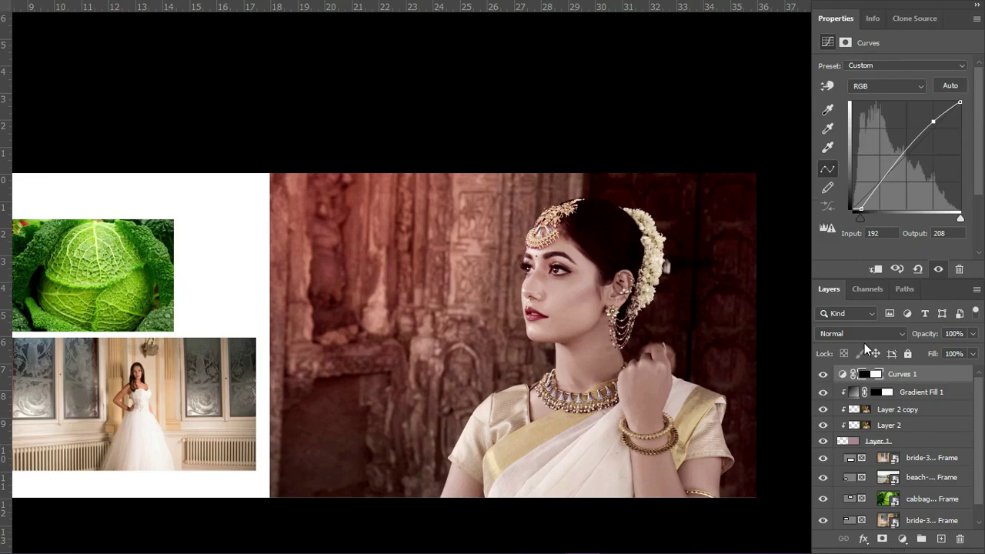
left_click(859, 331)
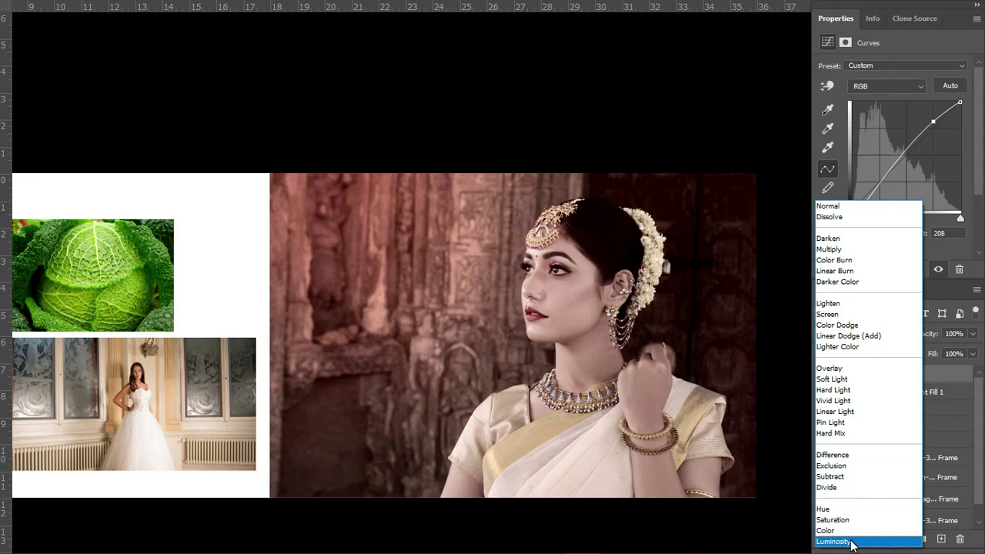
- Set Curves 1 to Luminosity blending and compare it on and off
left_click(833, 541)
left_click(821, 376)
left_click(822, 375)
left_click(822, 375)
left_click(822, 376)
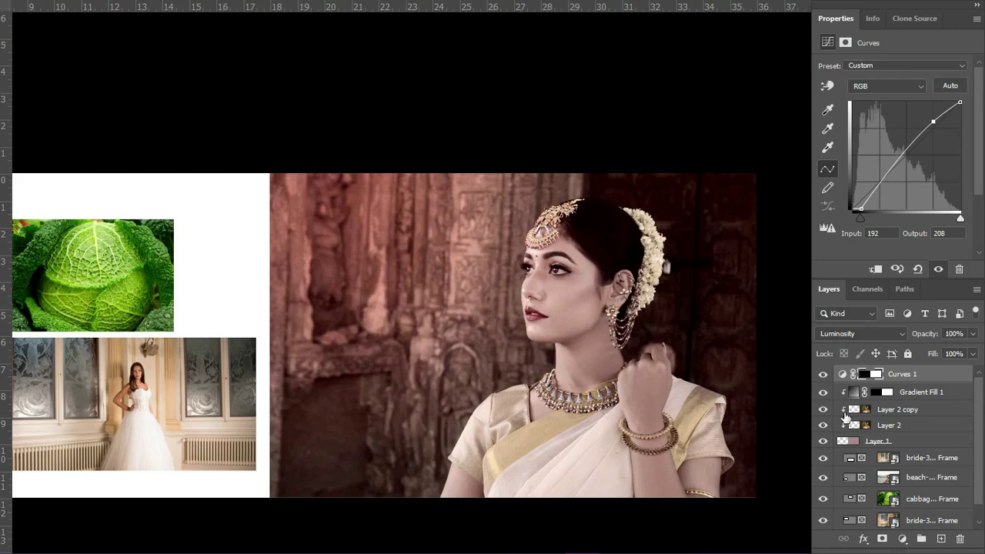
- Clip Curves 1 to Gradient Fill 1, load Layer 1's selection, and reselect Curves 1
left_click(924, 383, "alt")
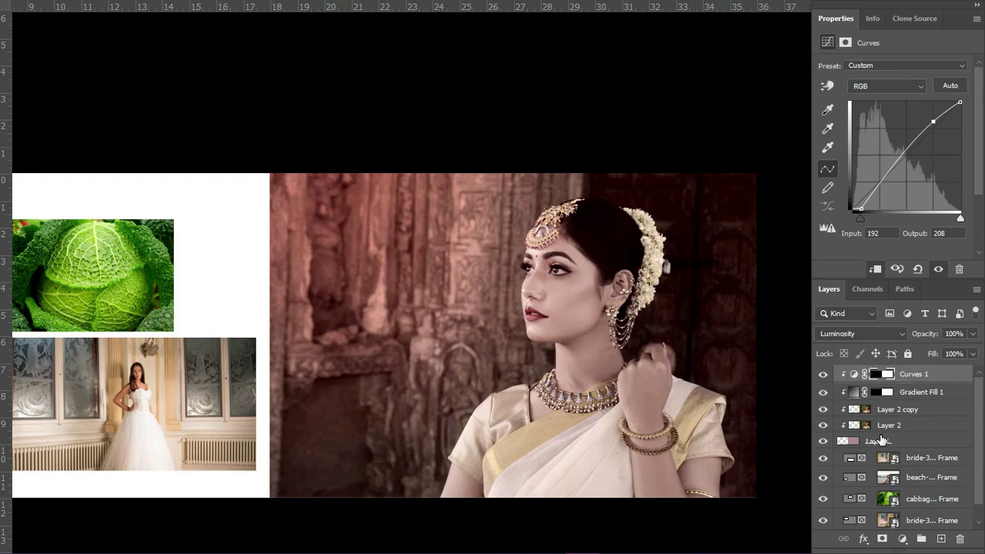
left_click(852, 422)
left_click(877, 441)
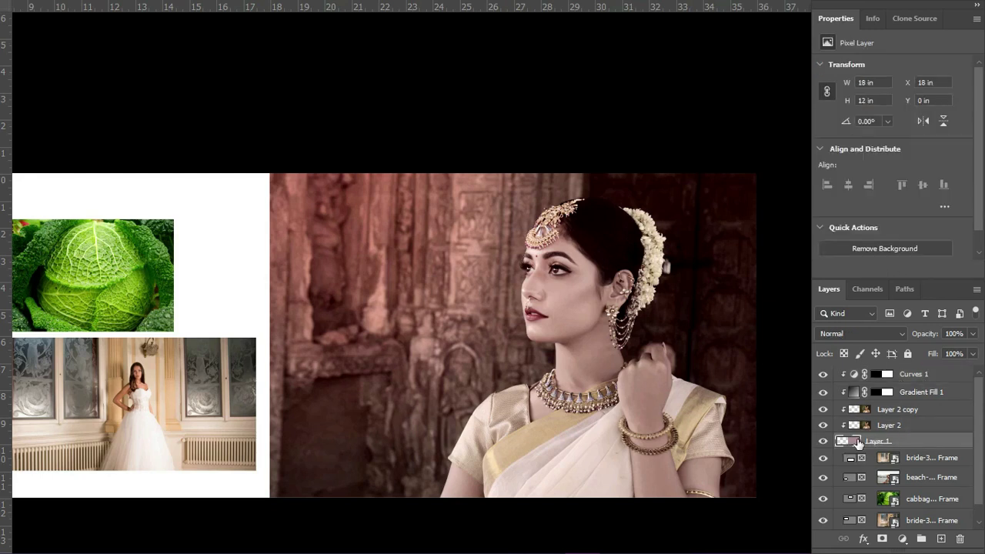
left_click(842, 441, "ctrl")
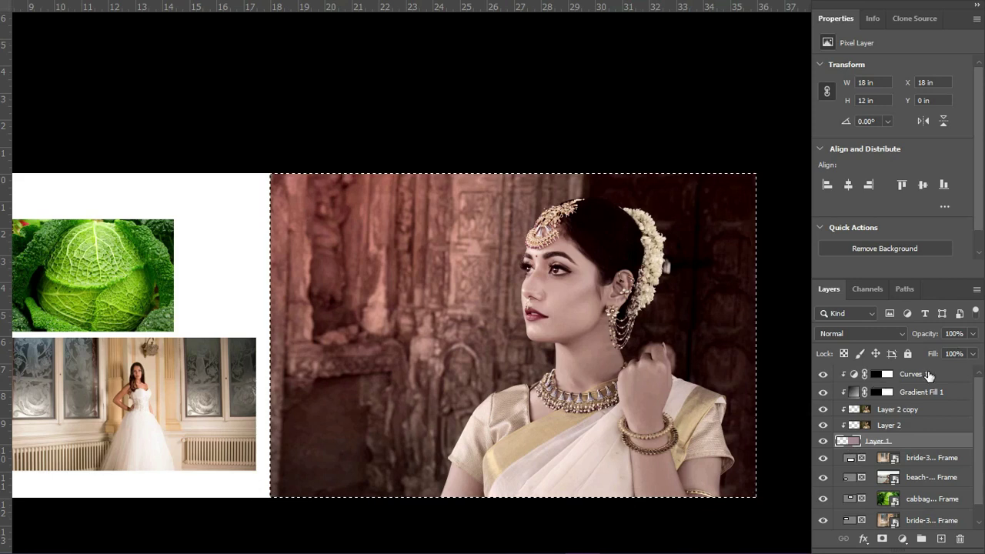
left_click(929, 374)
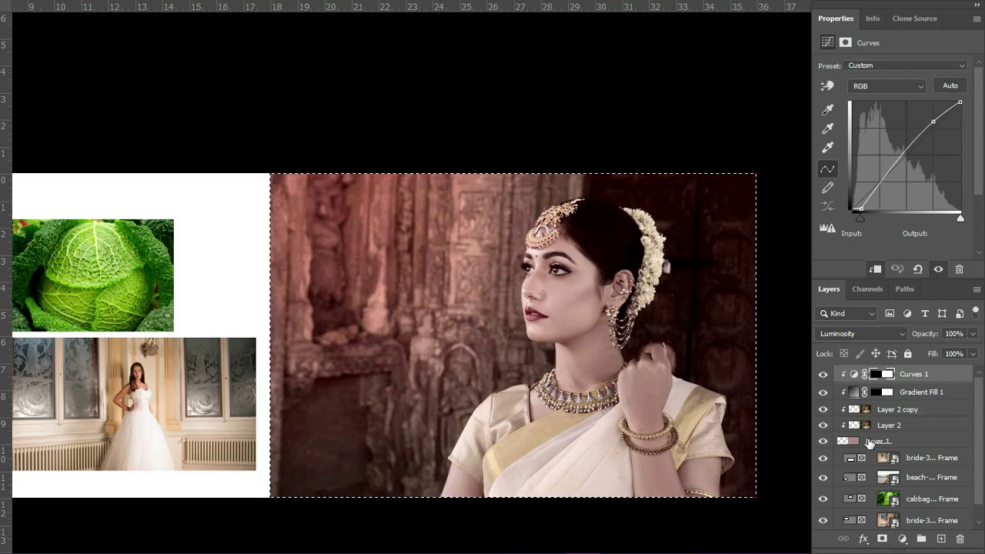
left_click(913, 376)
- Add a Gradient Fill 2 layer with its angle set to 118.29°
left_click(902, 539)
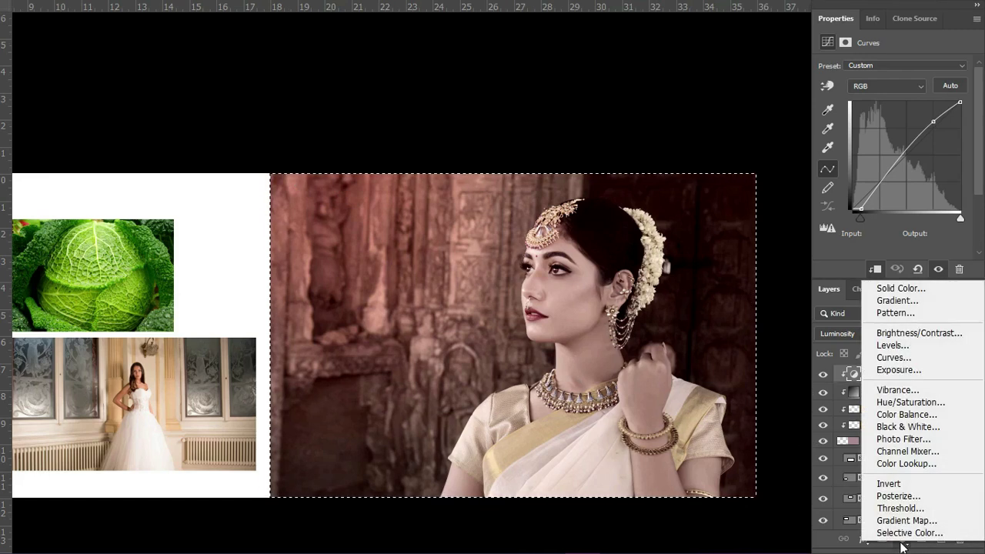
left_click(904, 304)
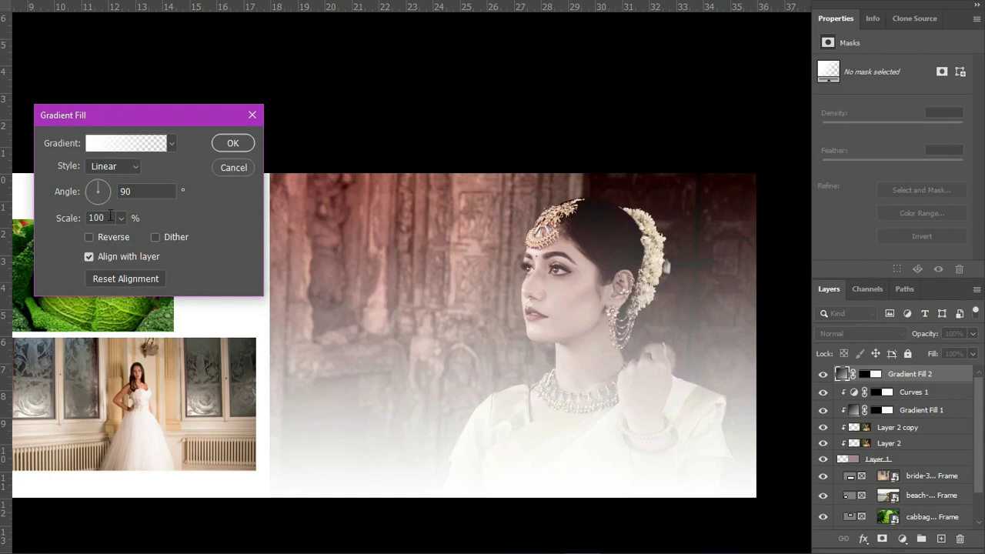
left_click_drag(103, 198, 89, 178)
left_click_drag(451, 323, 750, 469)
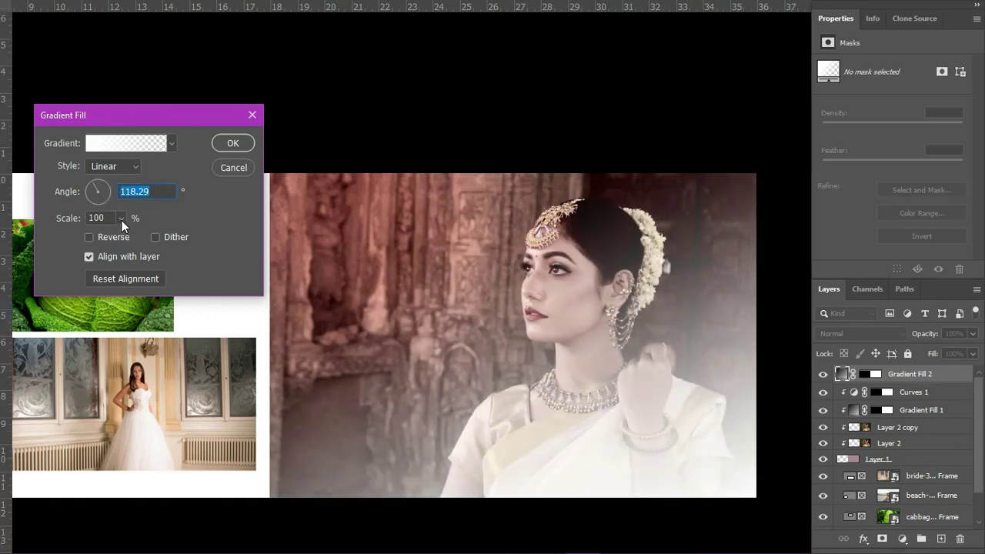
- Make the gradient a single dark brown stop fading to transparent
left_click(125, 143)
left_click_drag(653, 48, 88, 45)
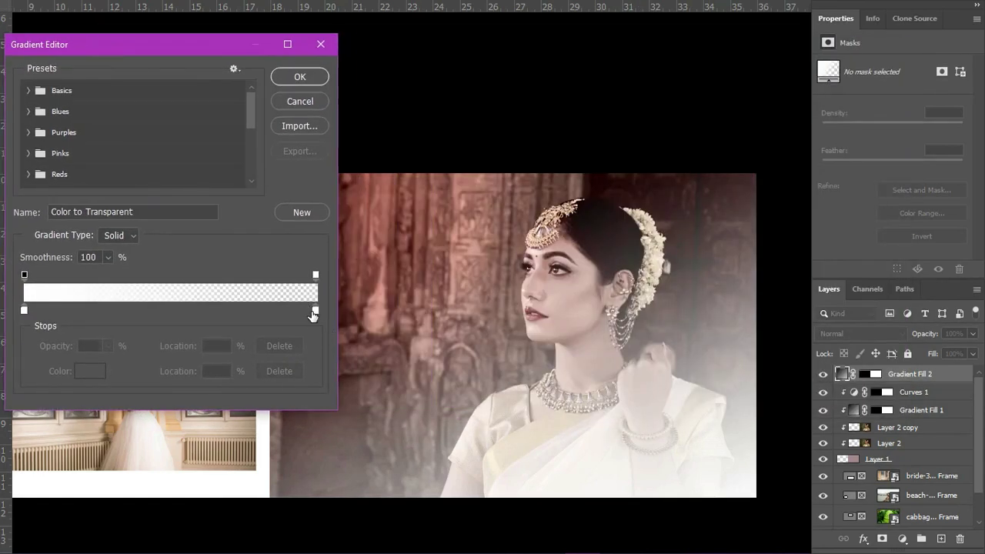
left_click_drag(314, 311, 312, 311)
left_click(277, 372)
left_click(24, 311)
left_click(90, 371)
left_click(422, 243)
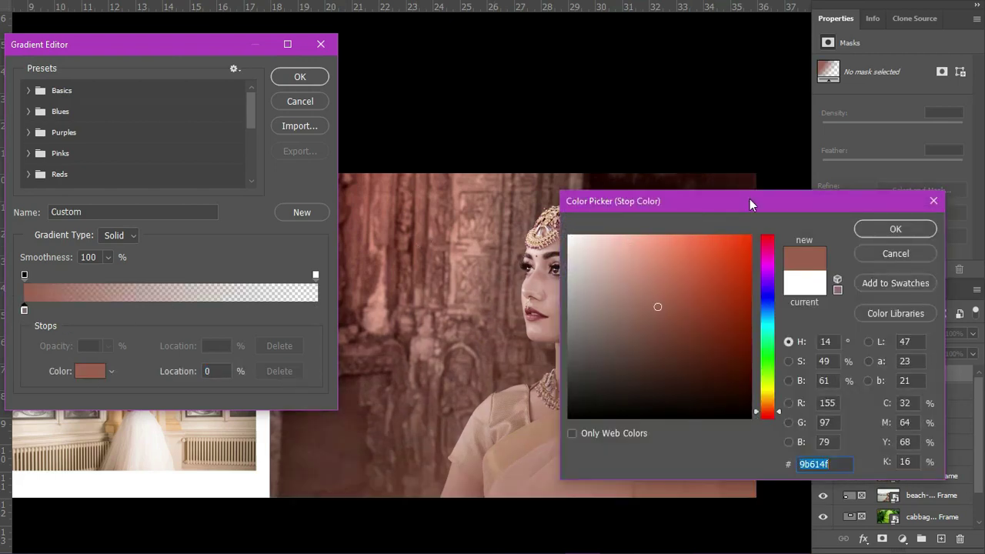
left_click_drag(750, 202, 132, 52)
left_click_drag(86, 193, 125, 229)
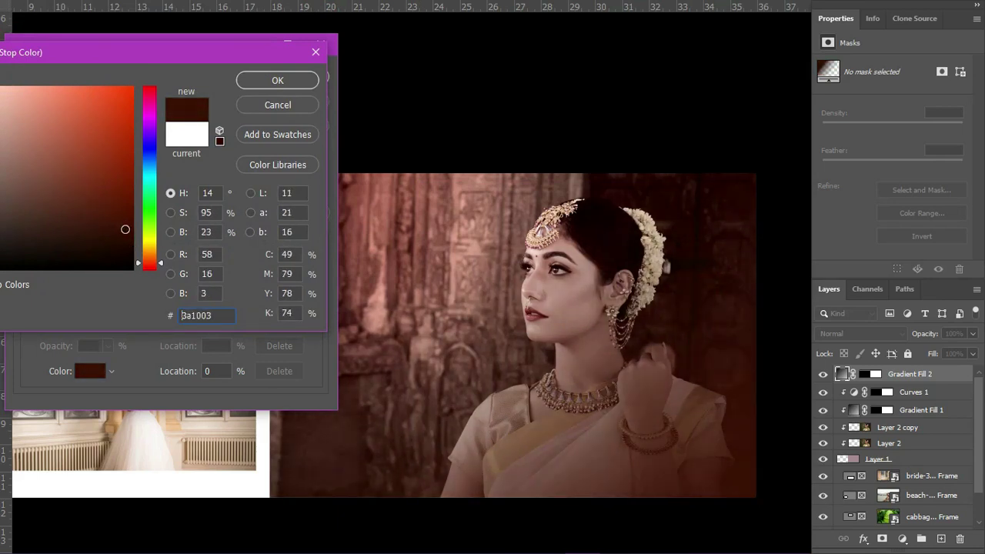
left_click(291, 79)
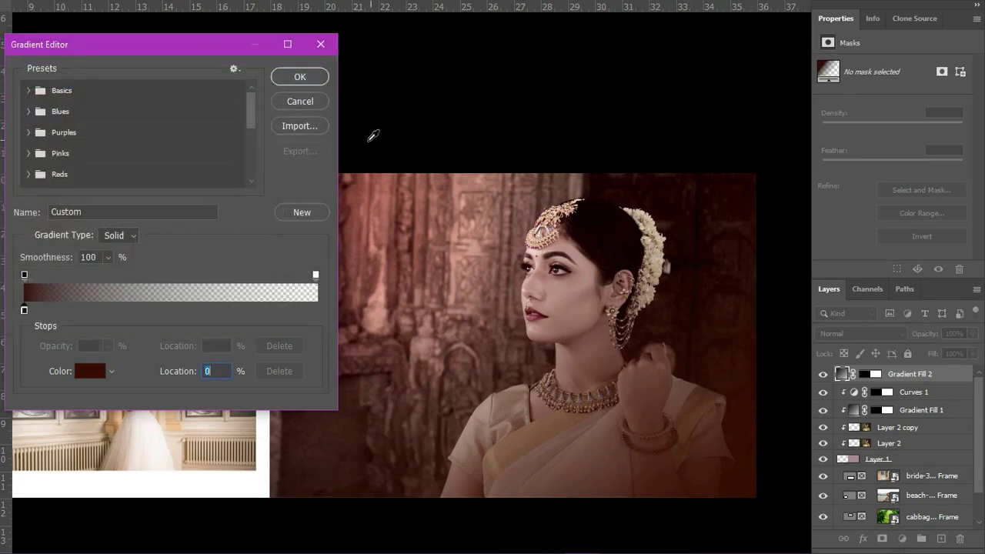
left_click(300, 77)
- Reposition the brown fade over the photo, apply it, and compare with it toggled
mouse_move(708, 488)
left_mouse_down()
mouse_move(583, 339)
mouse_move(748, 471)
mouse_move(688, 386)
mouse_move(710, 419)
left_mouse_up()
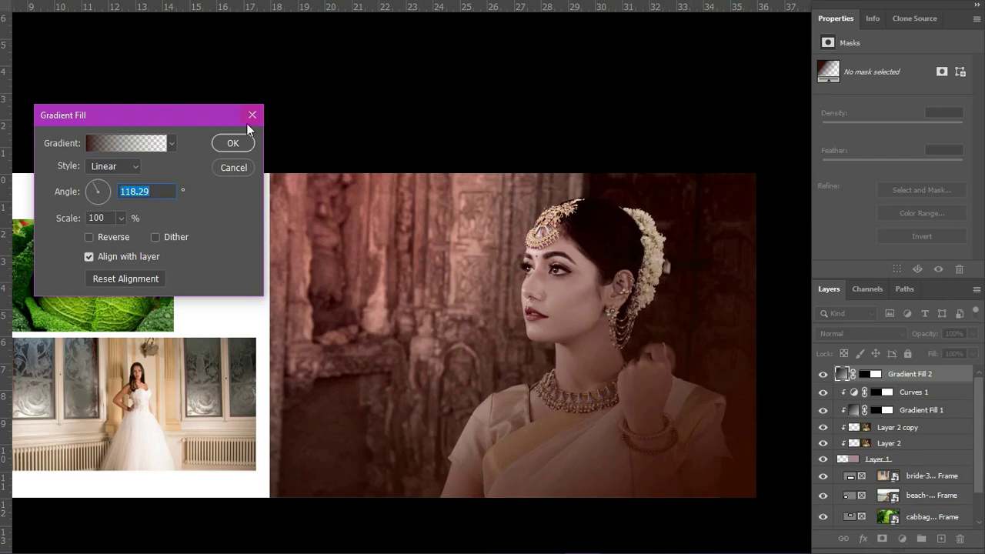
left_click(230, 144)
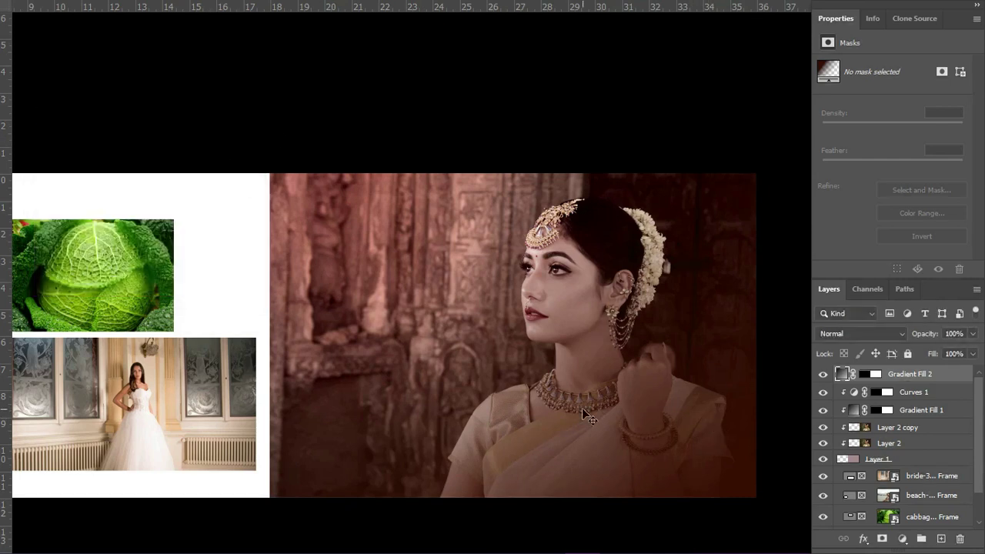
left_click(822, 375)
- Paint out the brown fade over the bride's head on the Gradient Fill 2 mask
left_click(875, 375)
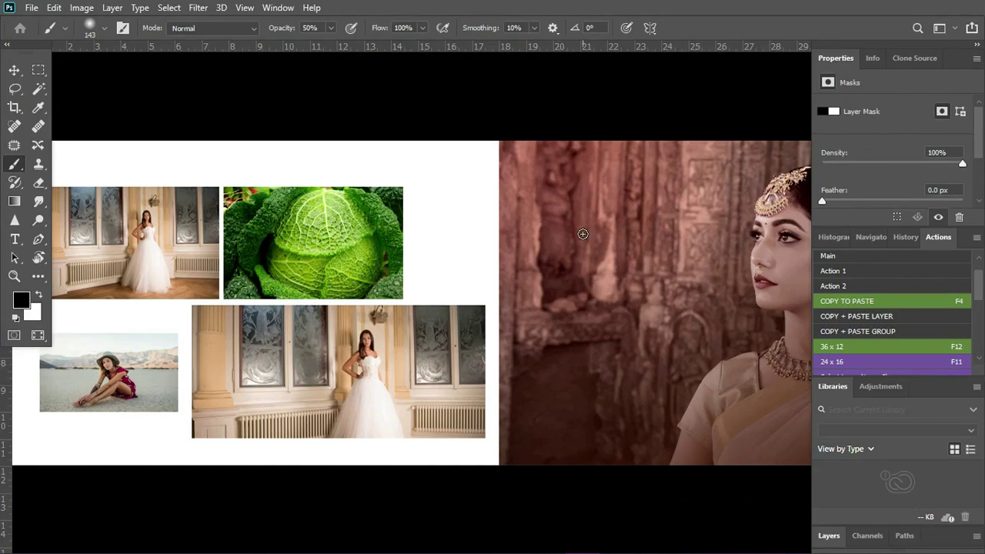
key("F7")
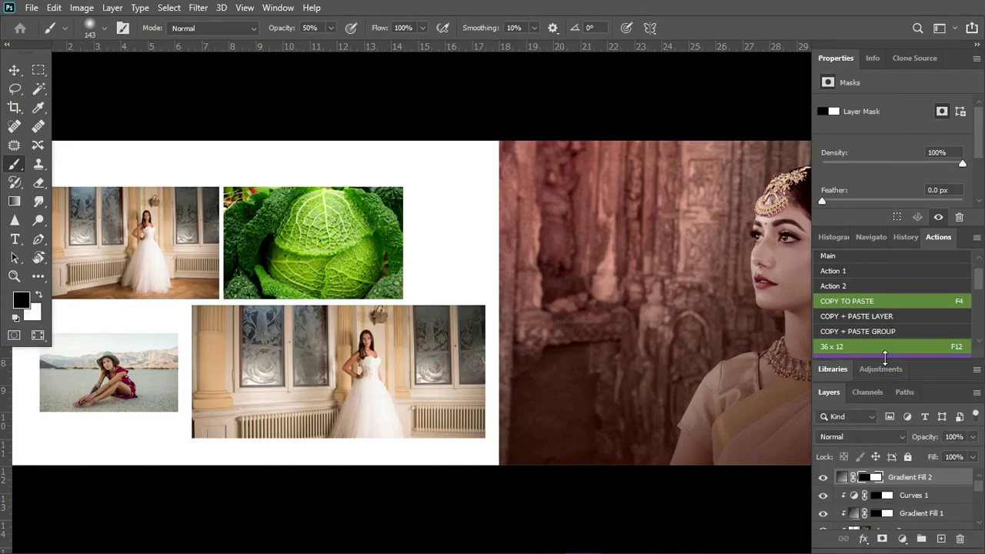
left_click_drag(889, 359, 850, 152)
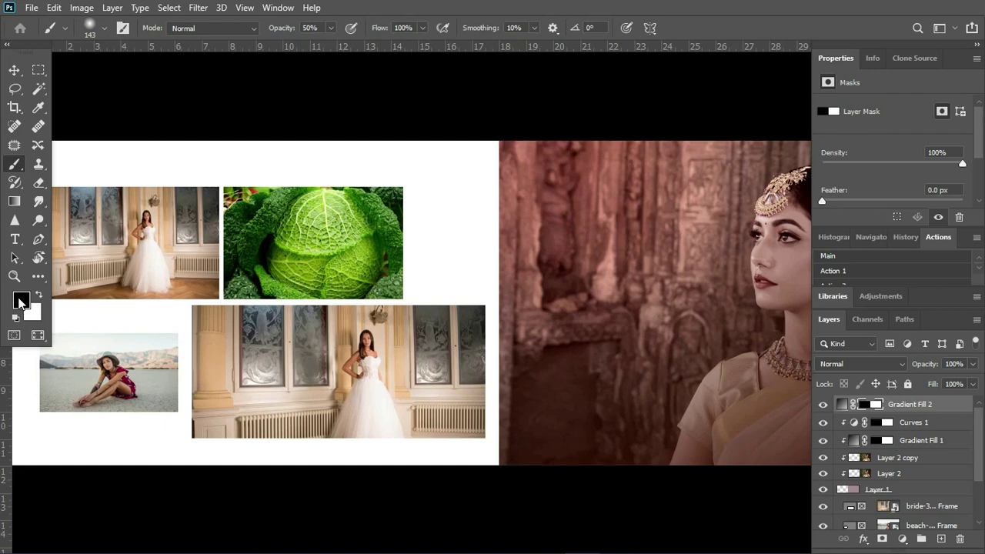
scroll(585, 275, "up", 2)
left_click_drag(593, 282, 357, 343)
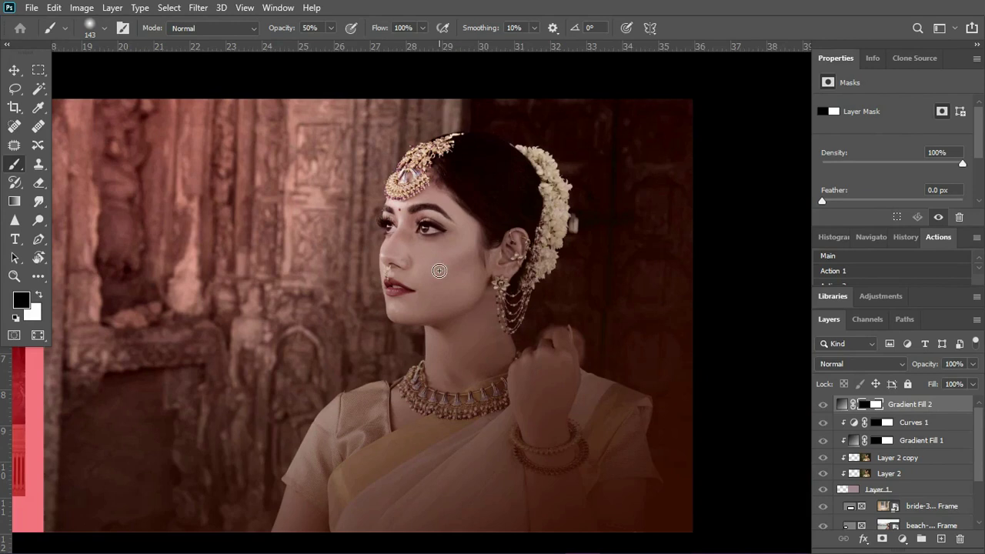
key("bracketright")
key("bracketright")
key("bracketright")
key("bracketright")
key("bracketright")
key("bracketright")
left_click_drag(431, 286, 469, 224)
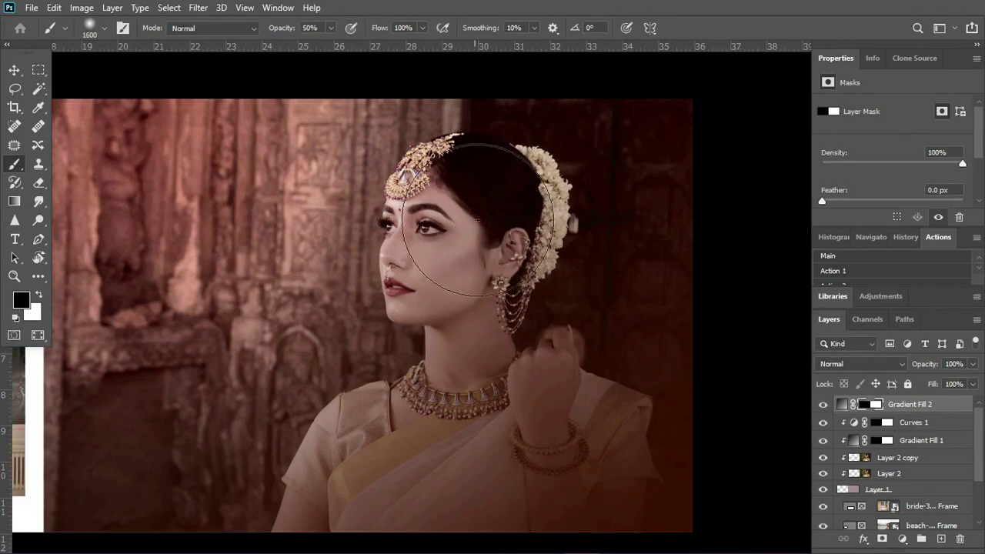
key("bracketright")
key("bracketright")
key("bracketright")
key("bracketright")
key("bracketright")
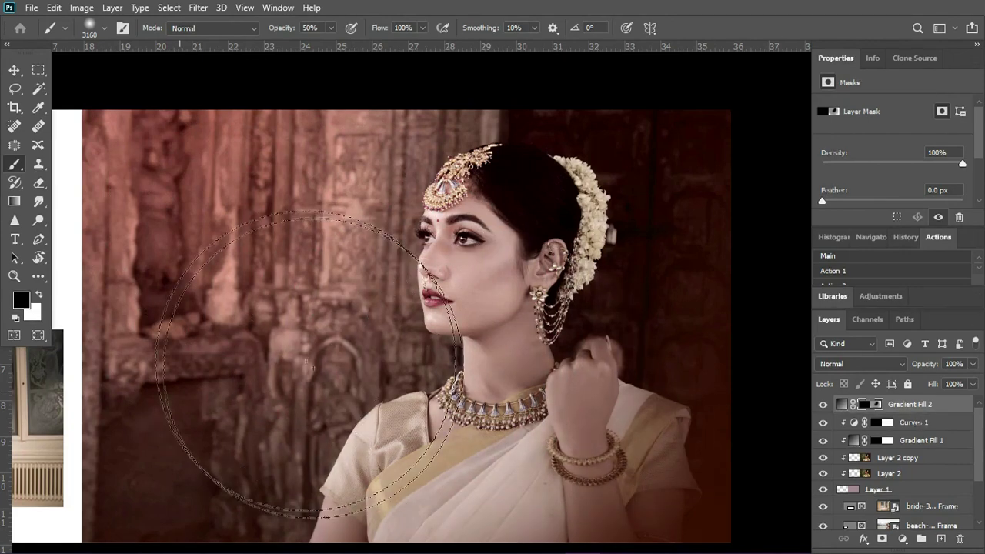
- Clip Gradient Fill 2 to the layer below and load a selection around the main photo
key("ctrl+minus")
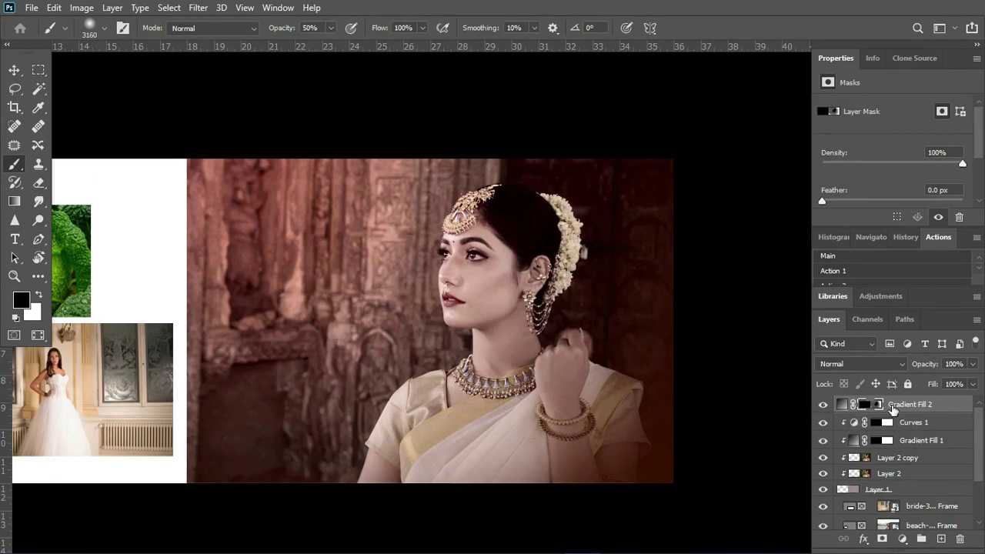
left_click(830, 413, "alt")
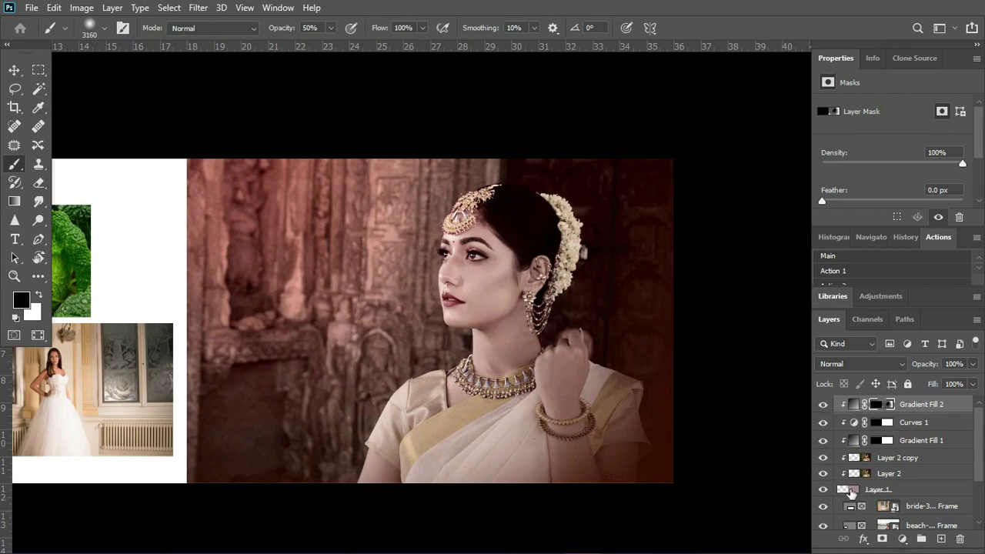
left_click(845, 491, "ctrl")
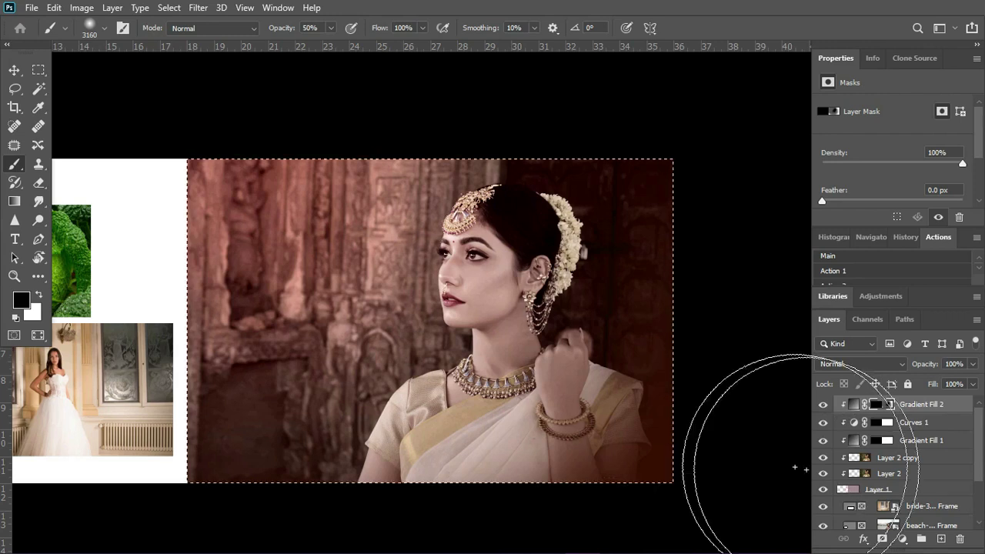
- Add a Curves 2 layer and raise the Blue channel's black point to output 11
left_click(900, 540)
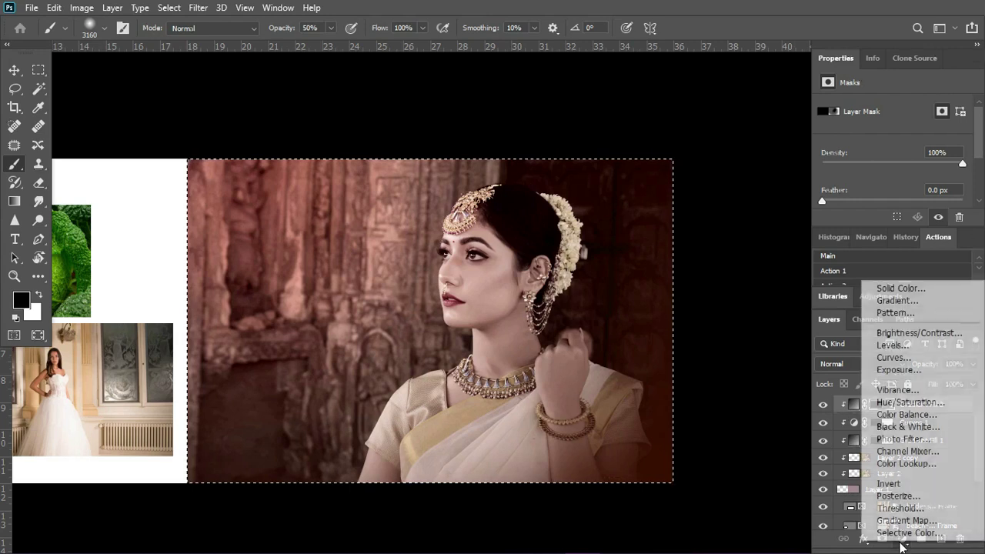
left_click(901, 358)
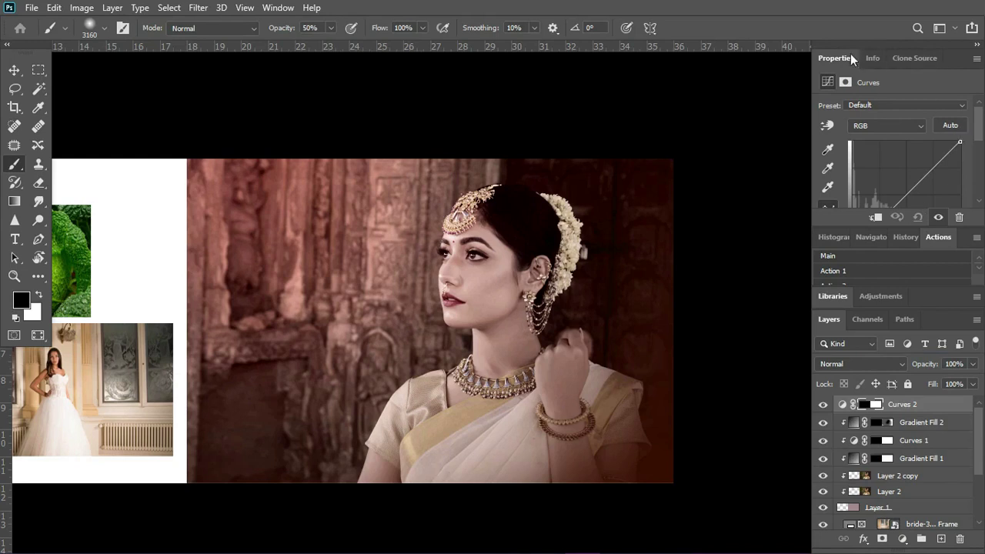
left_click_drag(835, 58, 615, 78)
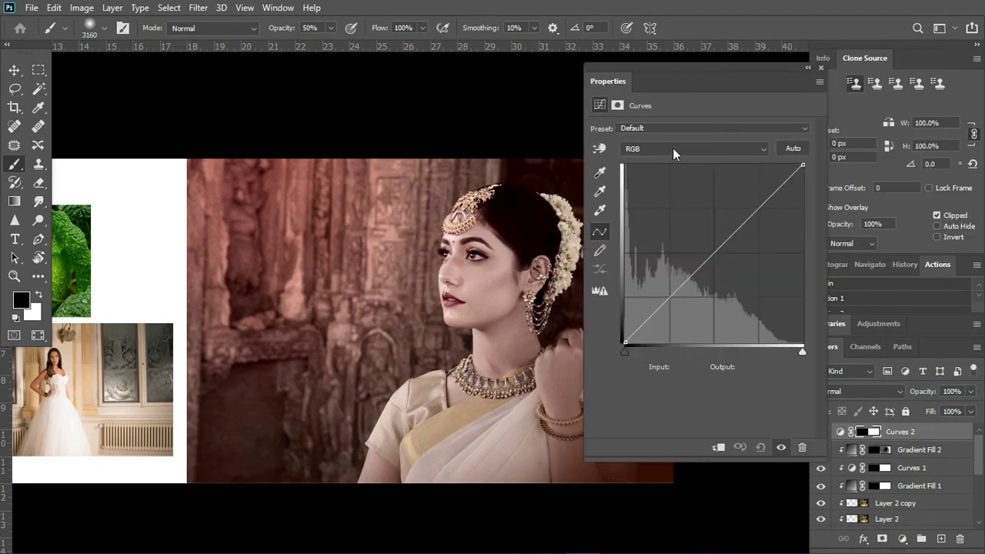
left_click(672, 150)
left_click(639, 191)
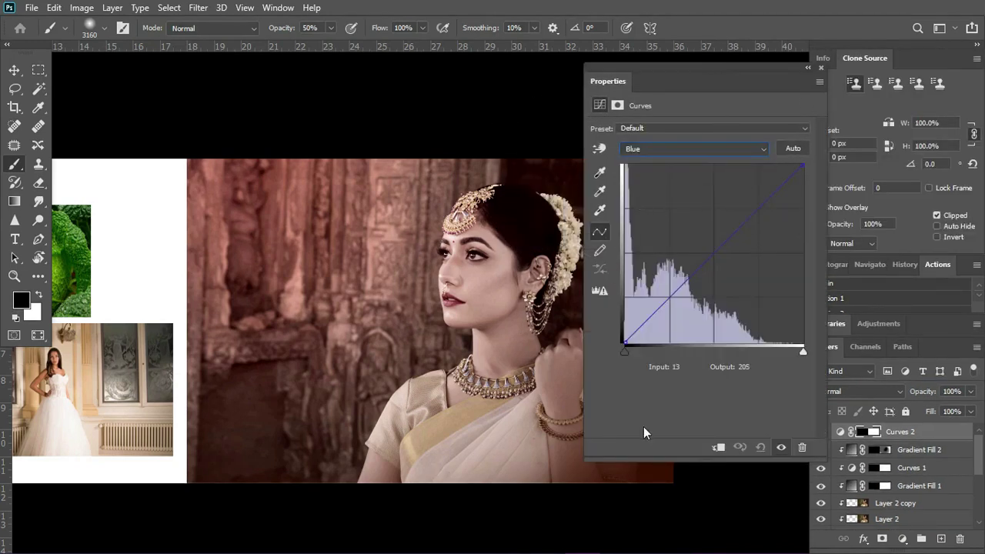
left_click(623, 344)
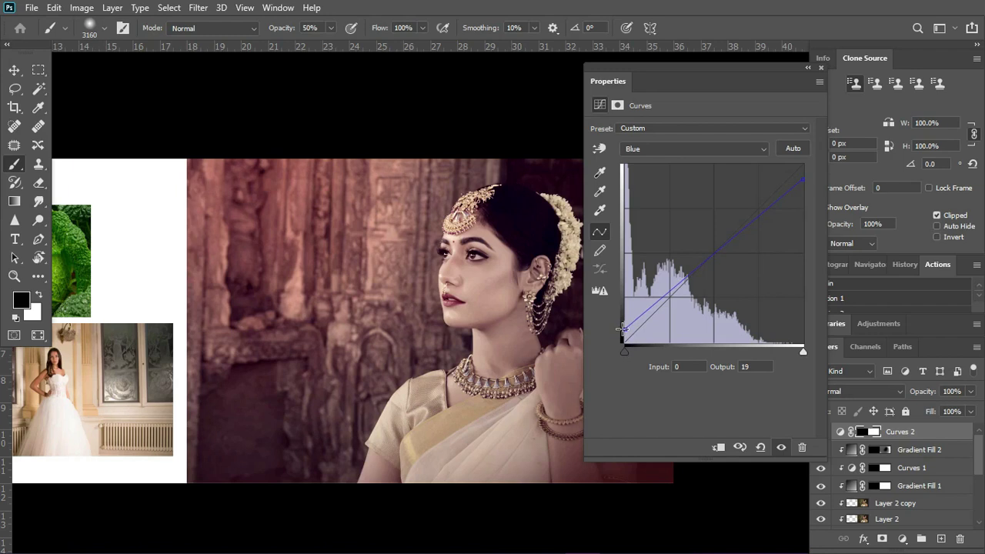
- Drag the Curves 2 Blue channel black point to output about 20, then close Properties
mouse_move(623, 324)
left_mouse_down()
mouse_move(627, 333)
mouse_move(602, 328)
left_mouse_up()
left_click(821, 67)
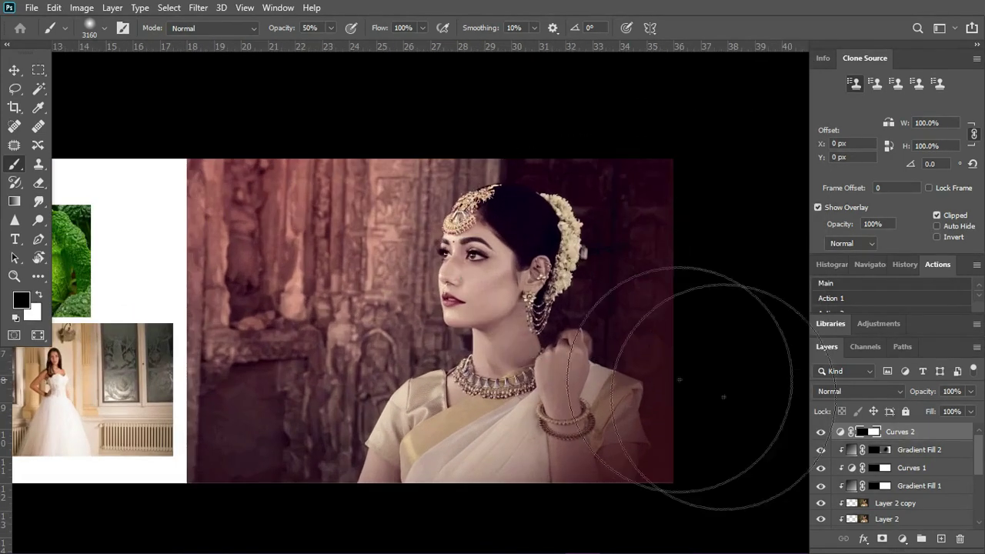
- On the Curves 2 mask, paint black at 50% with an 1832 px brush over the face and neck
left_click(874, 436)
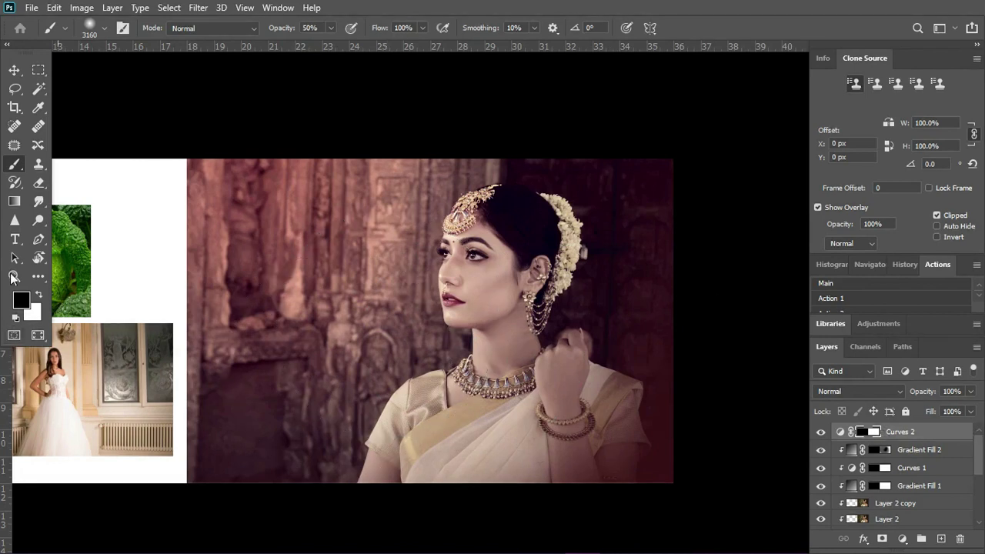
left_click_drag(538, 276, 485, 275)
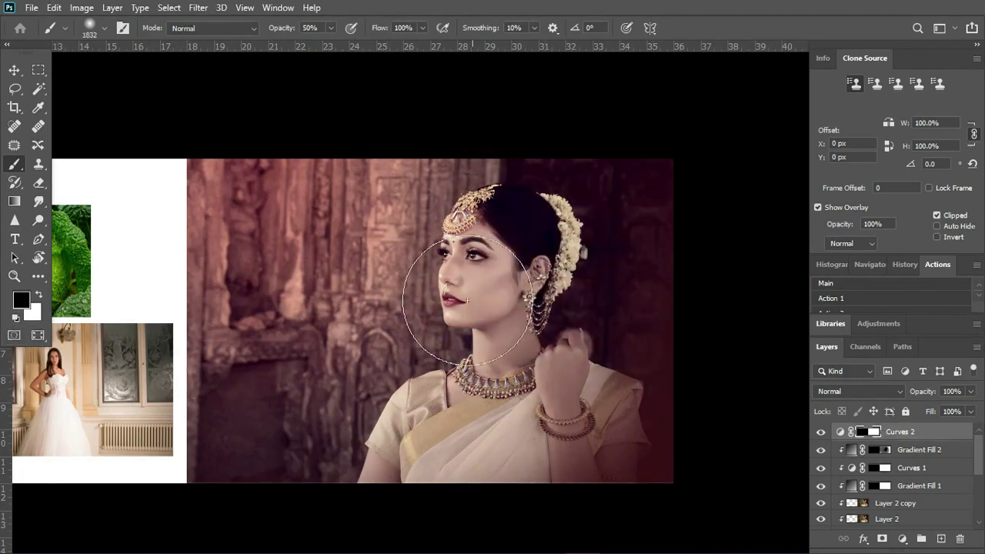
scroll(492, 308, "up", 2)
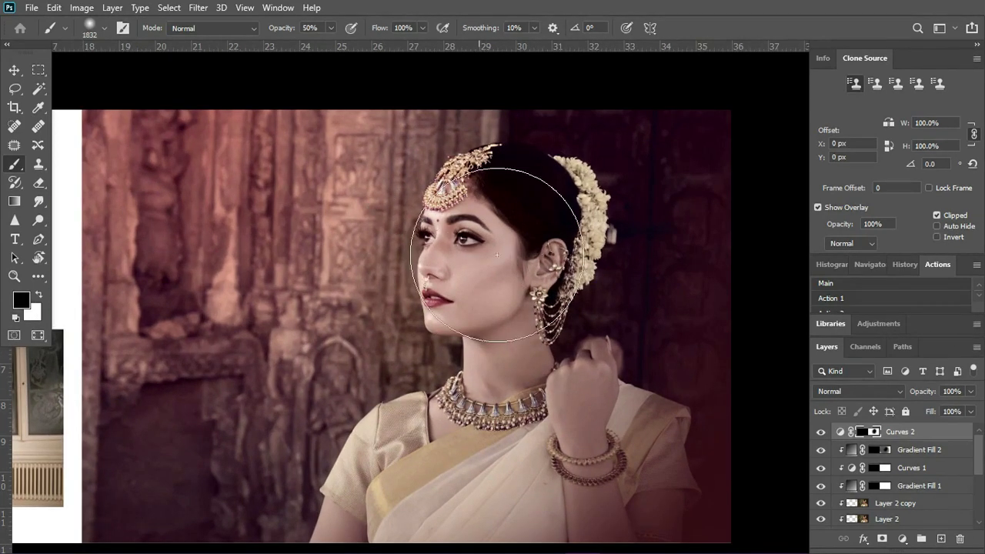
scroll(486, 303, "down", 1)
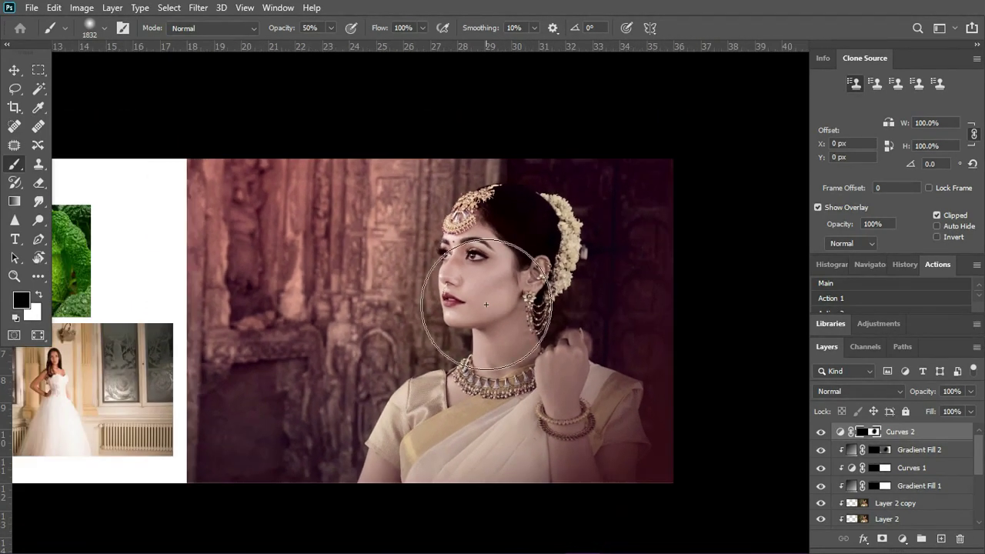
scroll(485, 304, "down", 1)
scroll(554, 319, "up", 1)
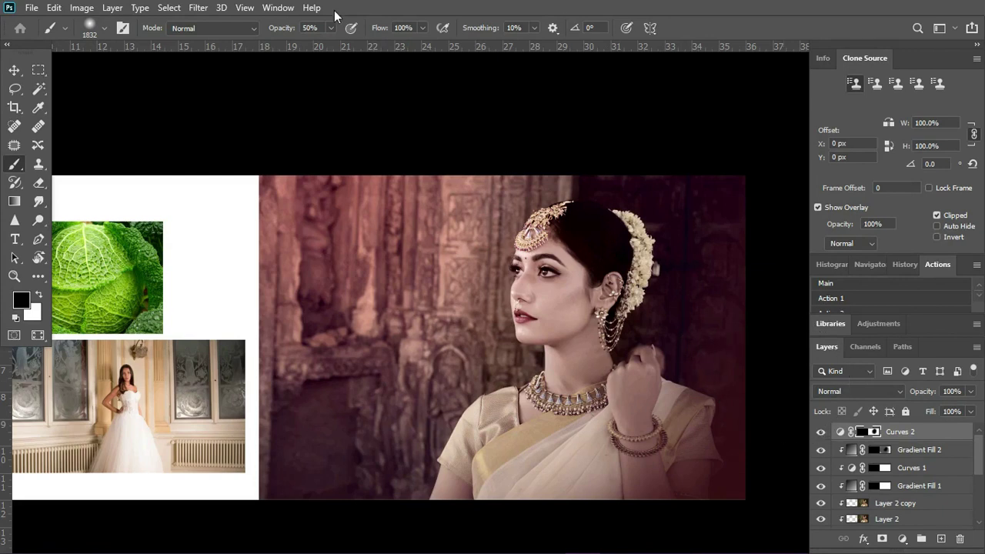
scroll(462, 196, "up", 1)
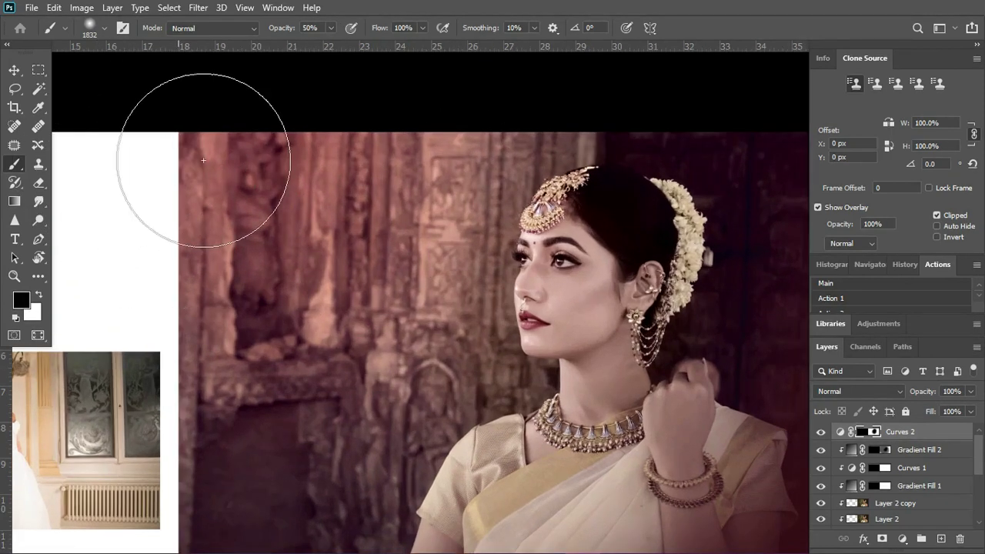
scroll(319, 220, "down", 1)
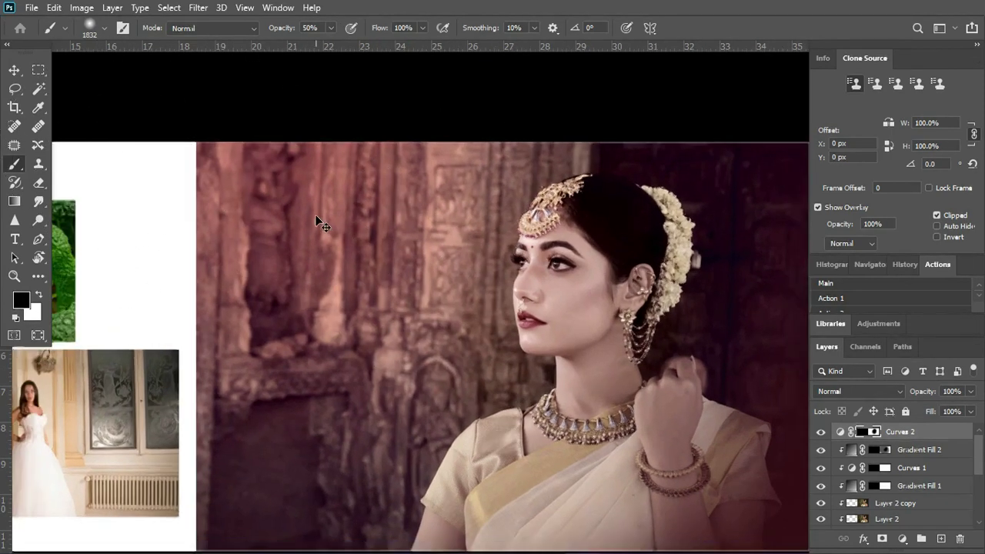
scroll(318, 220, "down", 1)
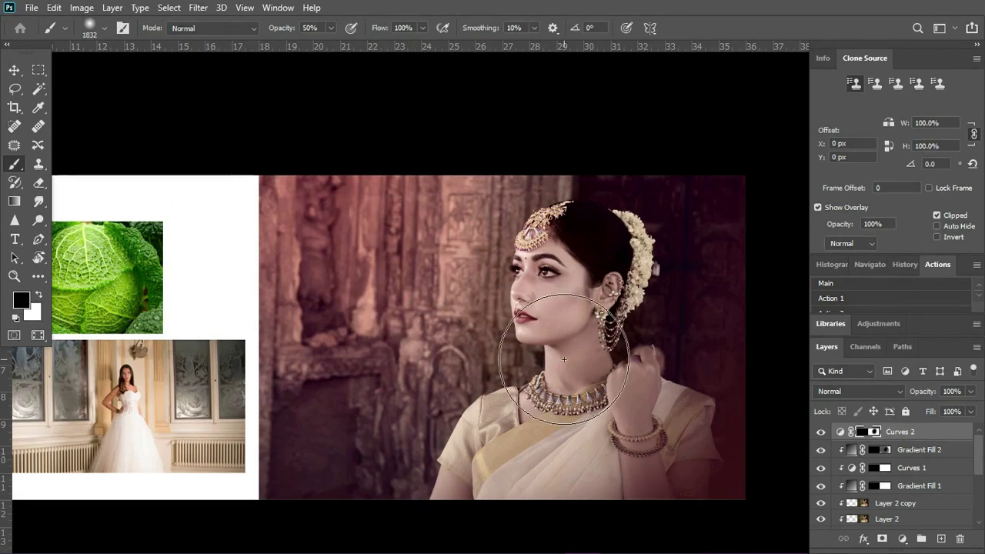
scroll(563, 357, "down", 1)
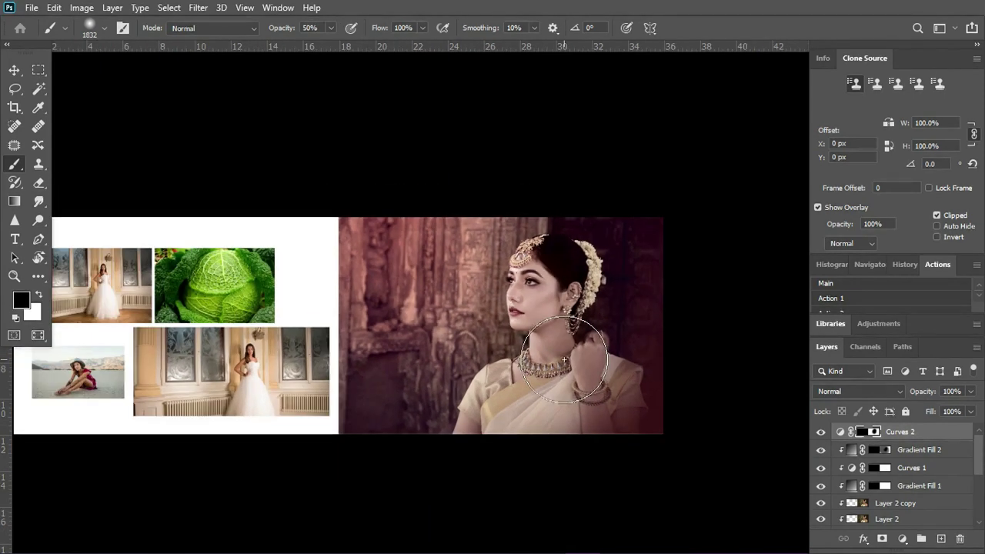
scroll(499, 301, "up", 1)
left_click_drag(426, 371, 567, 292)
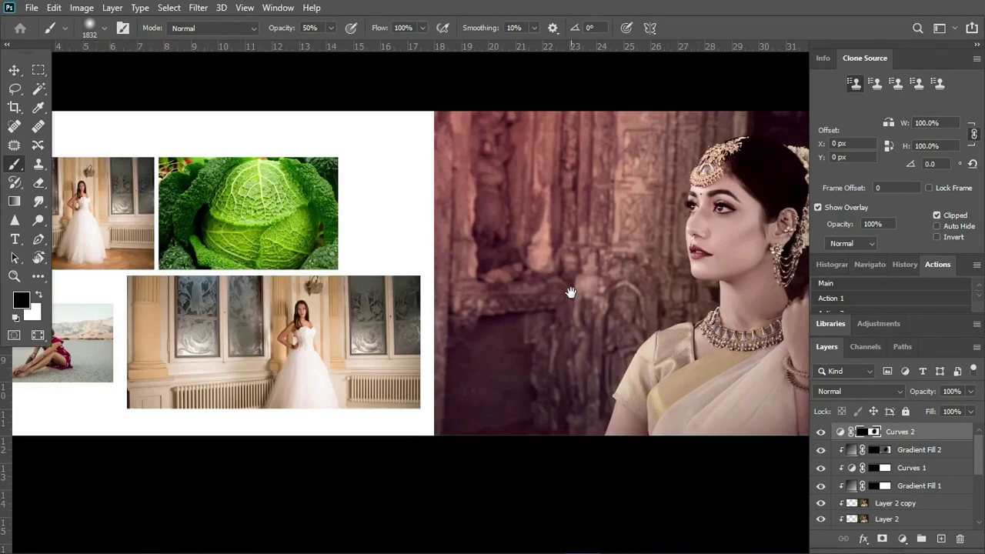
scroll(567, 293, "down", 1)
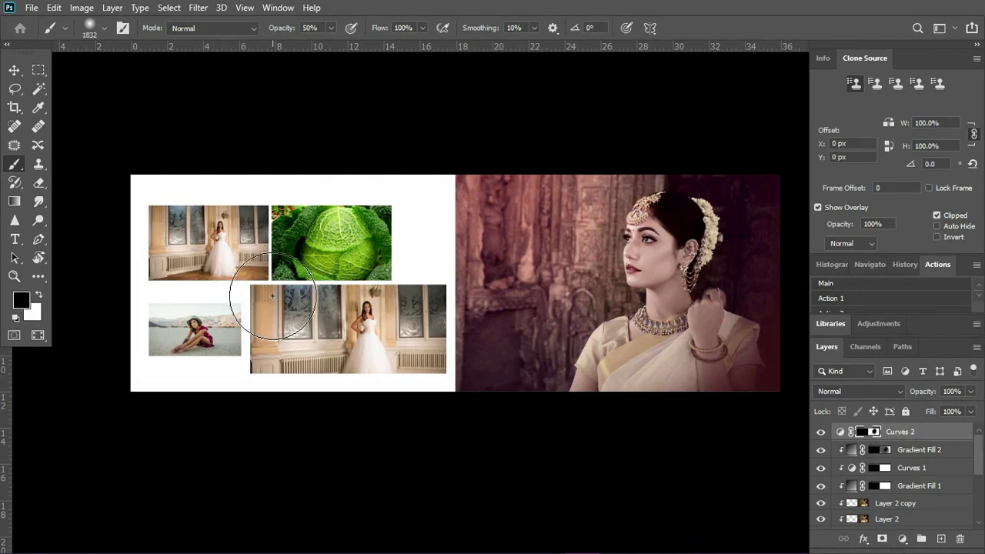
- Marquee-select the lower-left collage area and create a new empty layer
key("m")
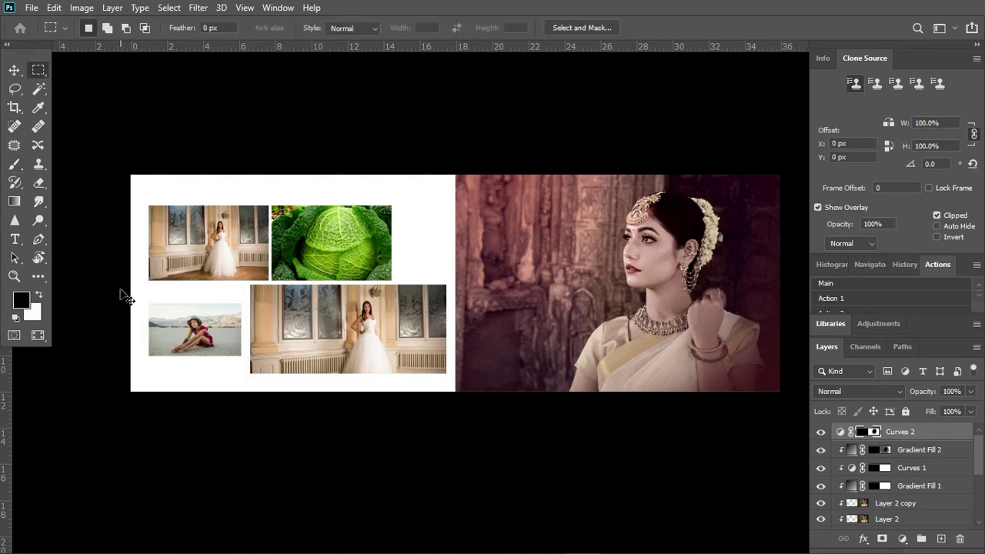
scroll(123, 296, "up", 3)
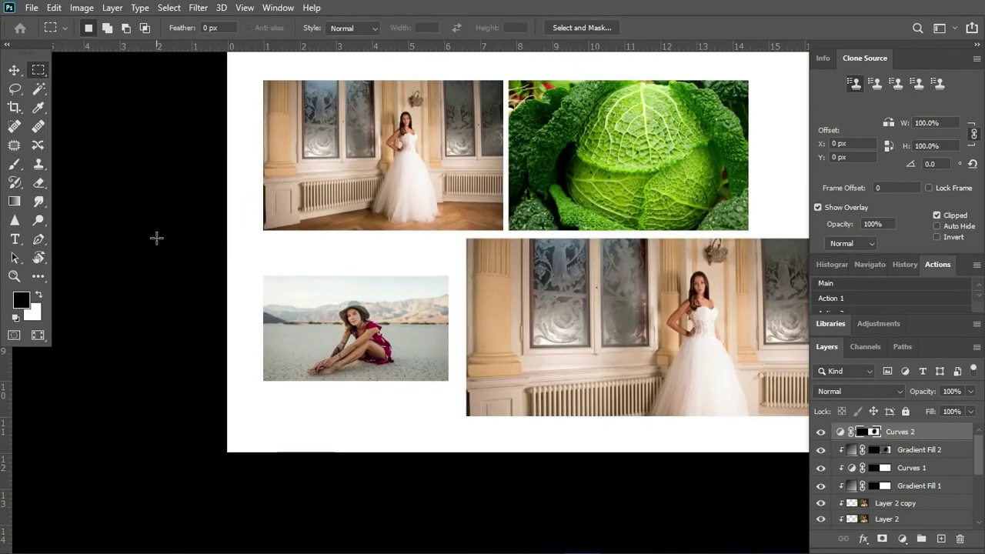
left_click_drag(156, 237, 506, 420)
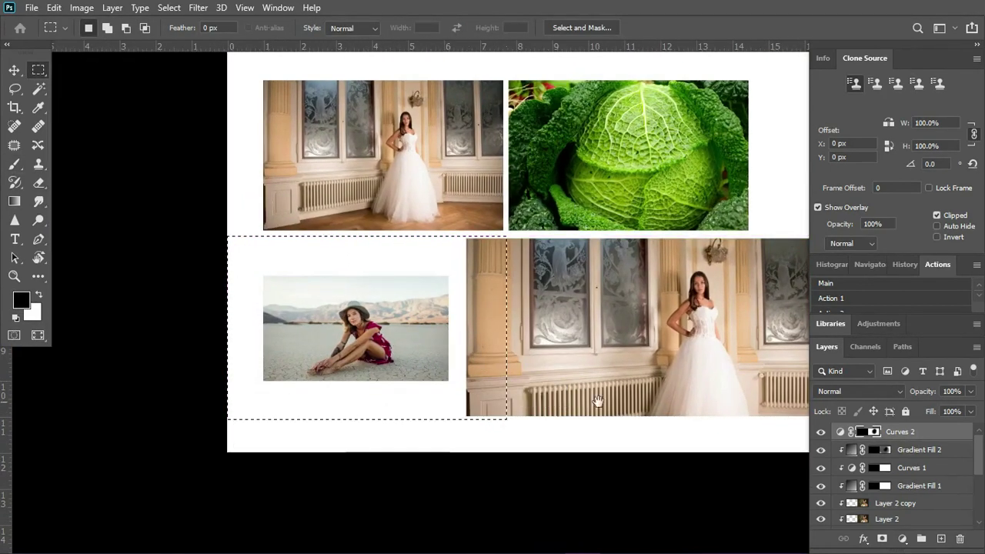
key("ctrl+minus")
key("ctrl+shift+n")
key("Return")
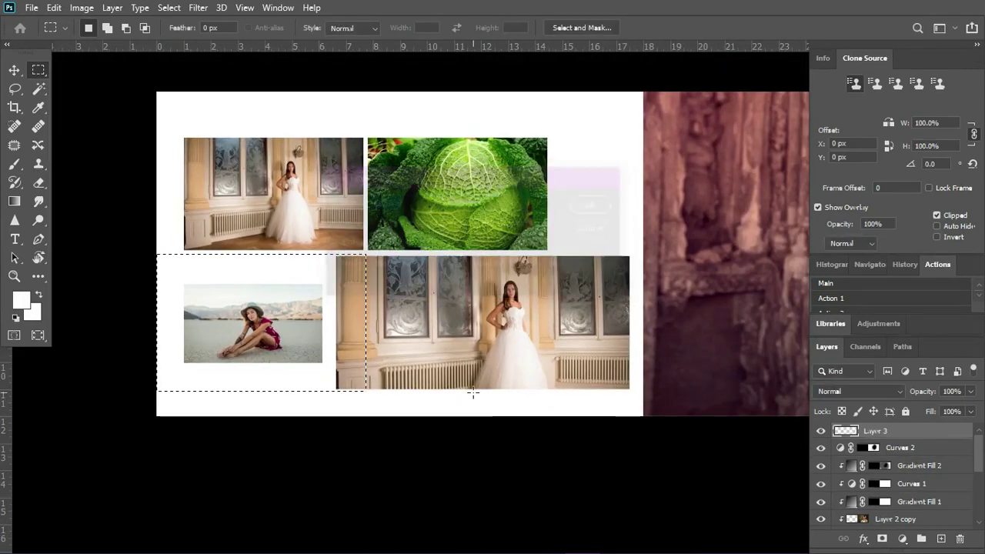
- Fill the selection with dusty rose #a96b66
key("shift+F5")
left_click(550, 193)
left_click(537, 234)
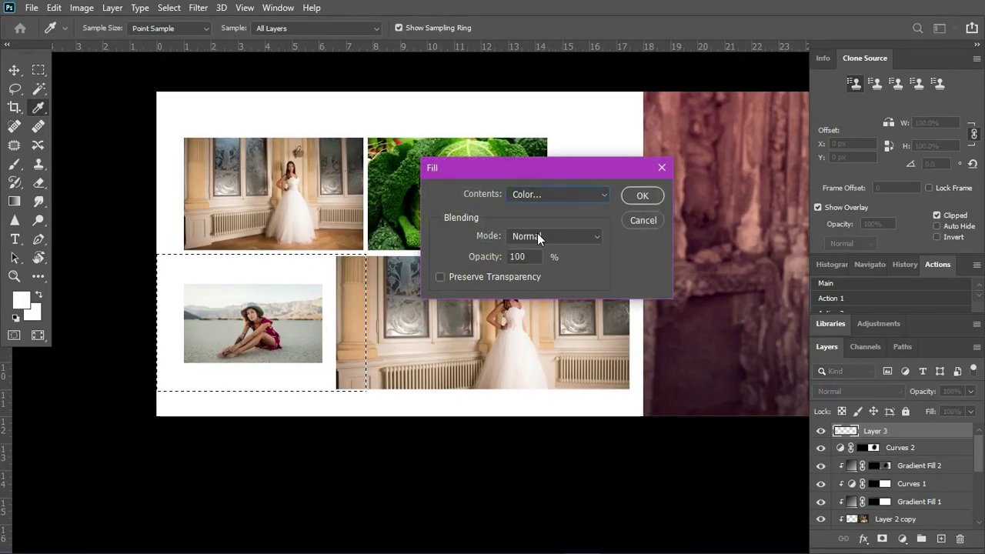
left_click(746, 152)
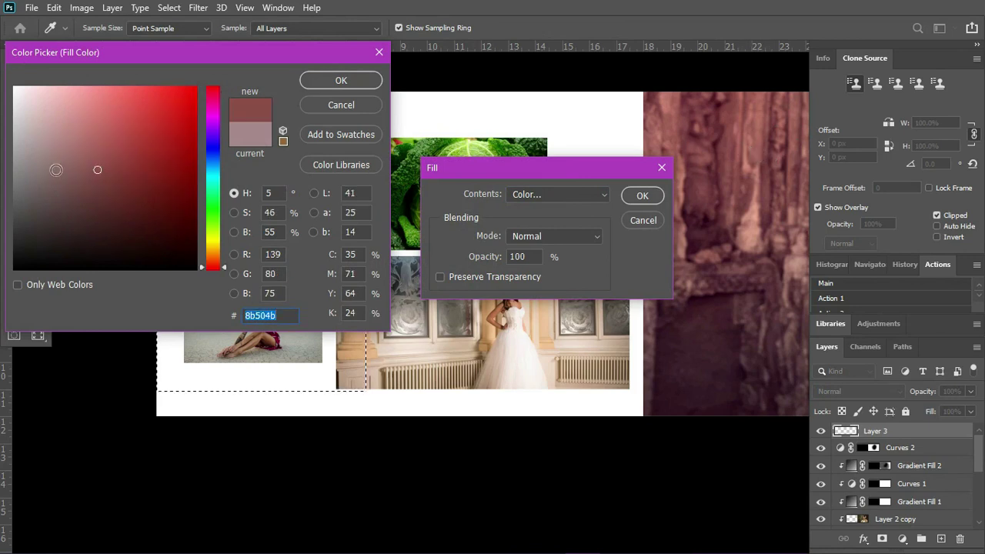
mouse_move(37, 165)
left_mouse_down()
mouse_move(66, 143)
mouse_move(77, 180)
mouse_move(87, 147)
left_mouse_up()
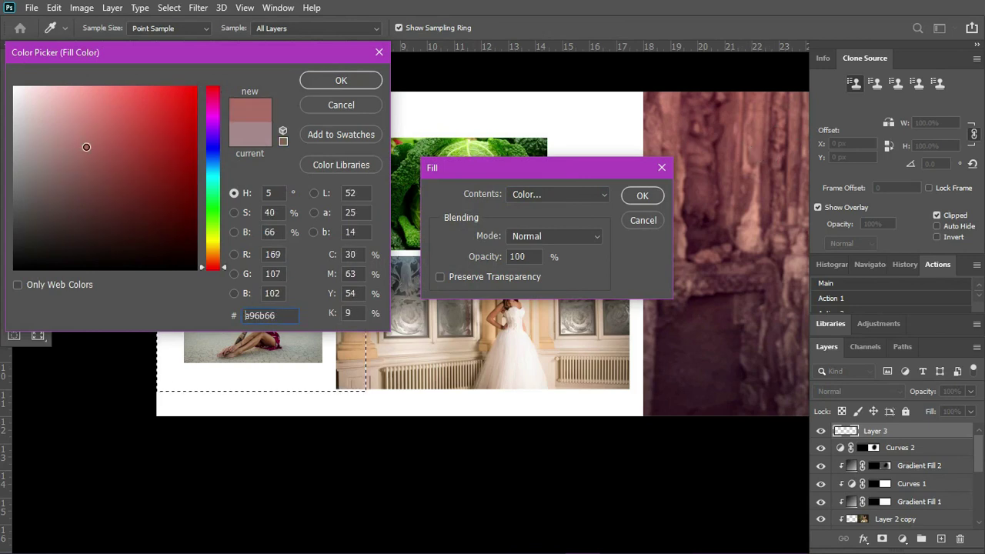
key("Return")
key("Return")
- Deselect, nudge the rose block into place, and raise its bottom edge to the bride photo's edge
key("ctrl+d")
key("ctrl+plus")
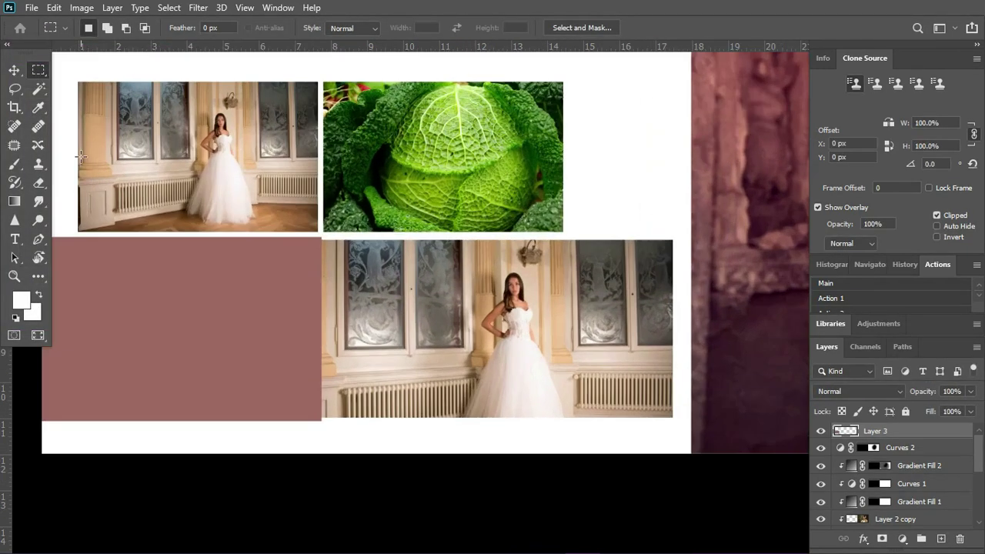
key("v")
mouse_move(247, 308)
left_mouse_down()
mouse_move(351, 305)
mouse_move(297, 311)
mouse_move(312, 311)
left_mouse_up()
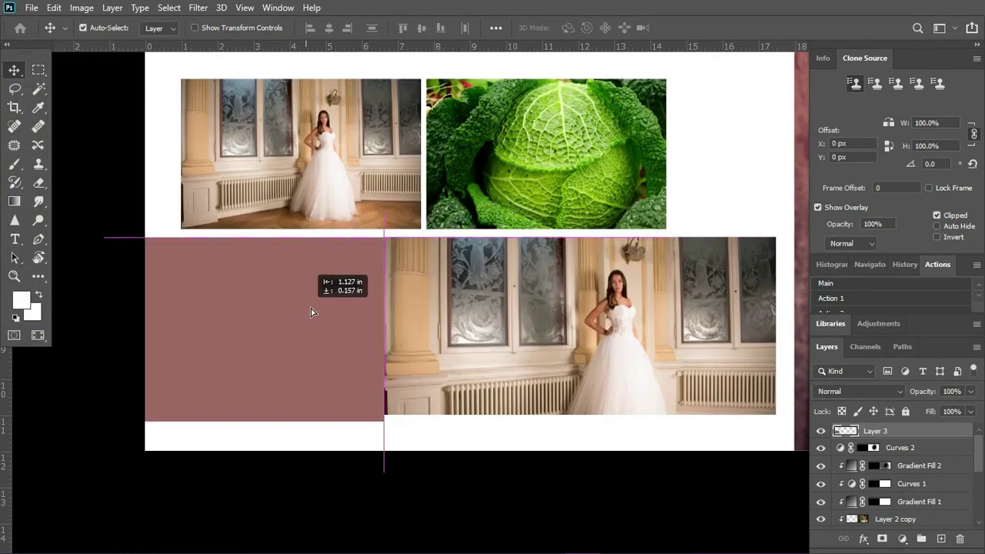
key("ctrl+plus")
key("ctrl+t")
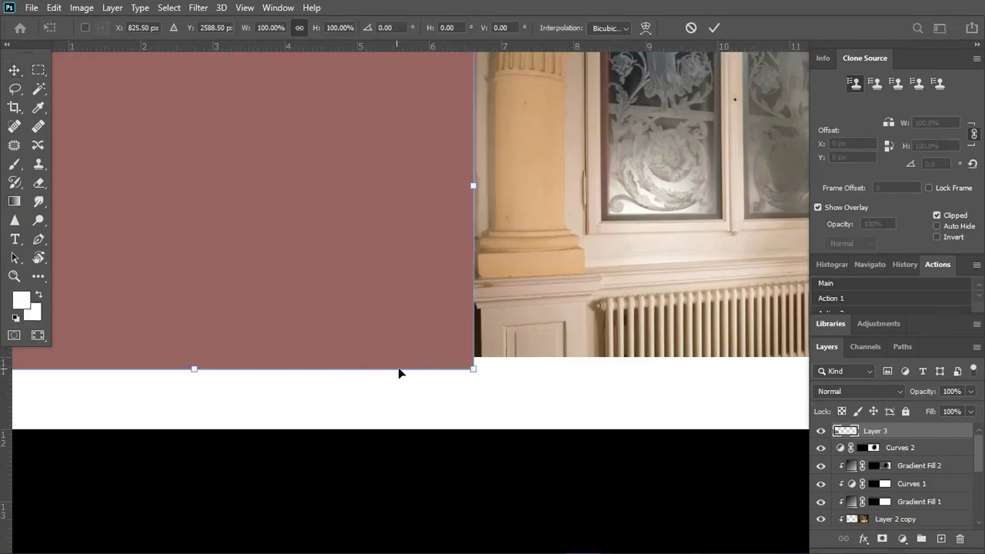
left_click_drag(406, 368, 406, 359)
key("Return")
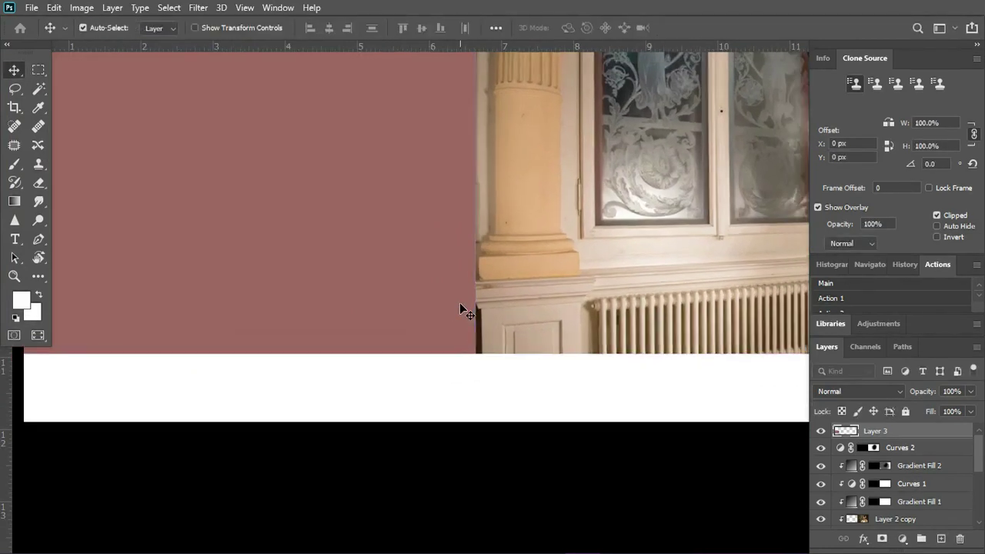
key("ctrl+minus")
- Send the rose block Layer 3 behind all other layers
key("ctrl+shift+bracketleft")
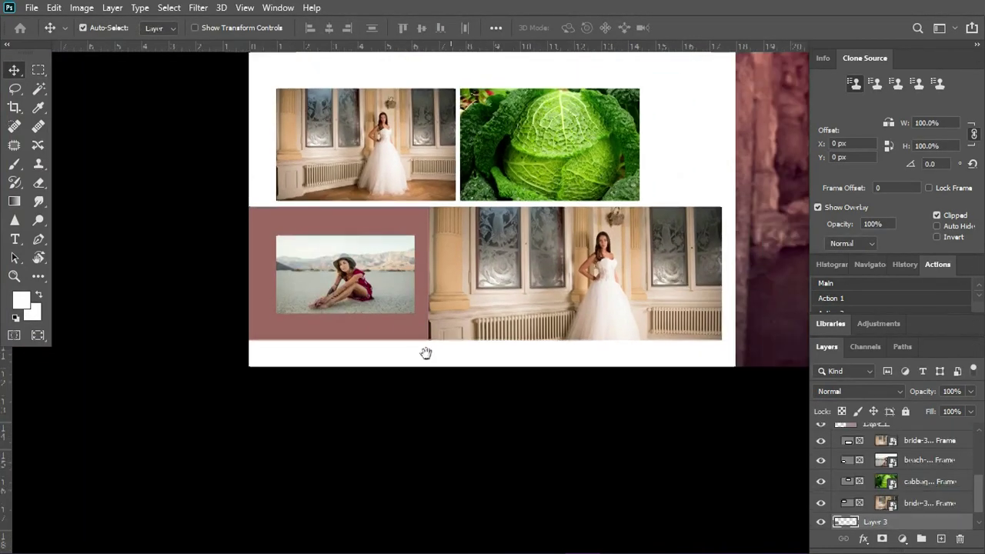
key("ctrl+plus")
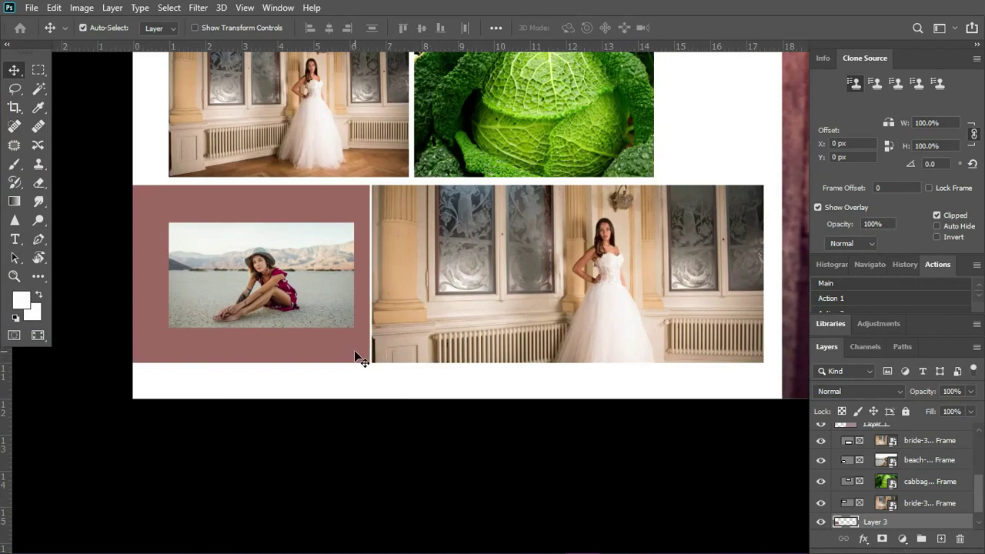
key("ctrl+minus")
key("ctrl+plus")
key("ctrl+minus")
scroll(495, 341, "right", 3)
scroll(371, 356, "right", 4)
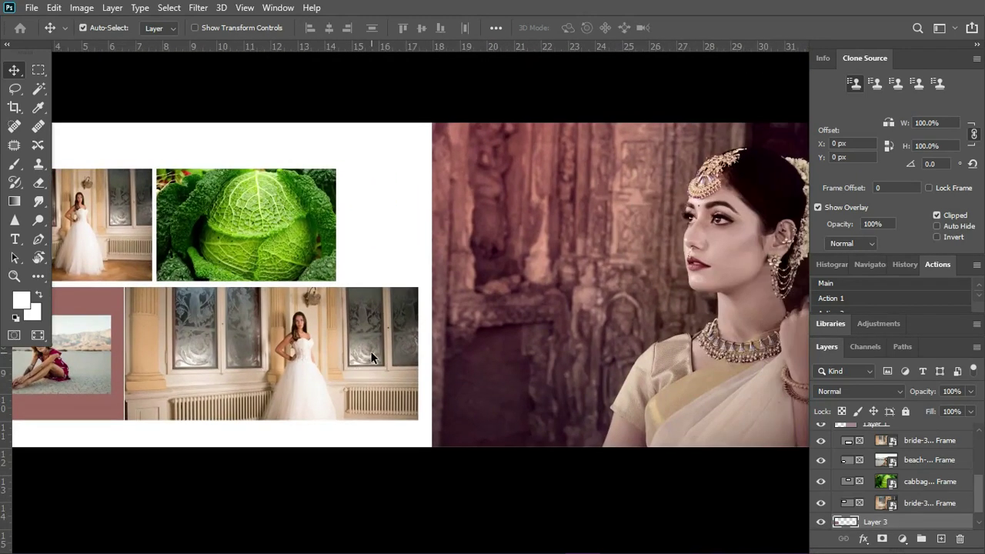
key("ctrl+minus")
key("ctrl+plus")
- Duplicate the rose block to the top row's right end, aligning its top with the cabbage photo
left_click_drag(208, 440, 634, 318)
key("ctrl+plus")
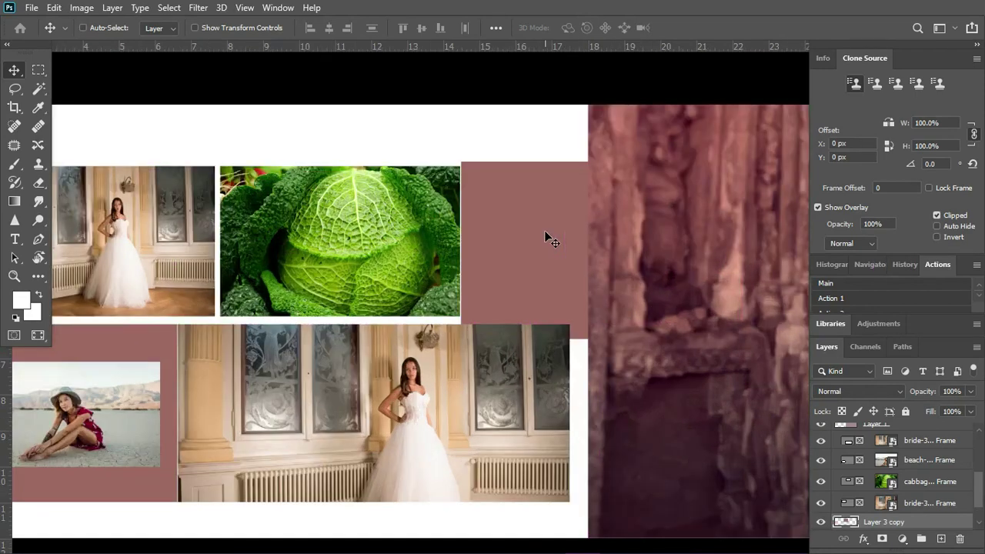
key("ctrl+plus")
key("ctrl+plus")
left_click_drag(420, 334, 441, 274)
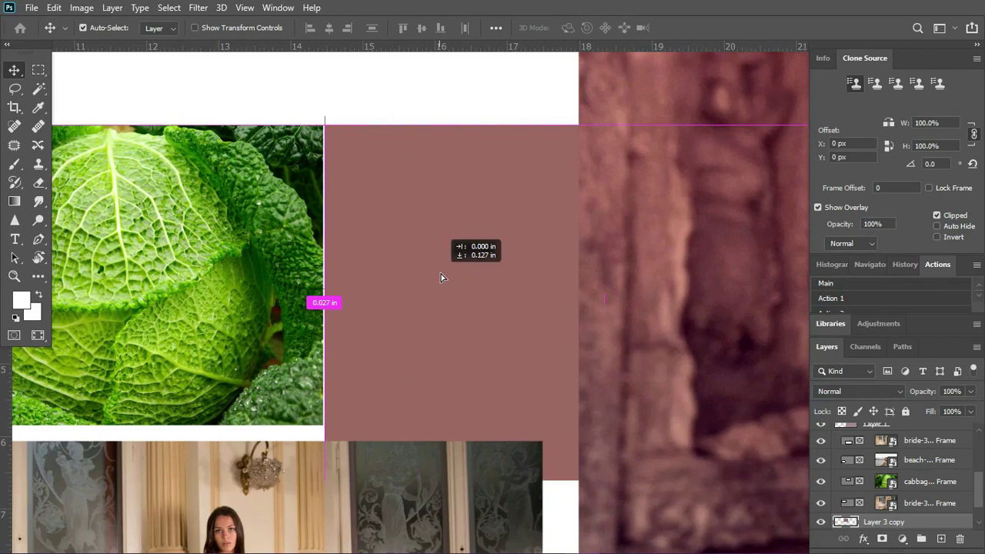
scroll(516, 301, "down", 3)
- Shorten the copy to the cabbage photo's height and set its blend mode to Luminosity
key("ctrl+t")
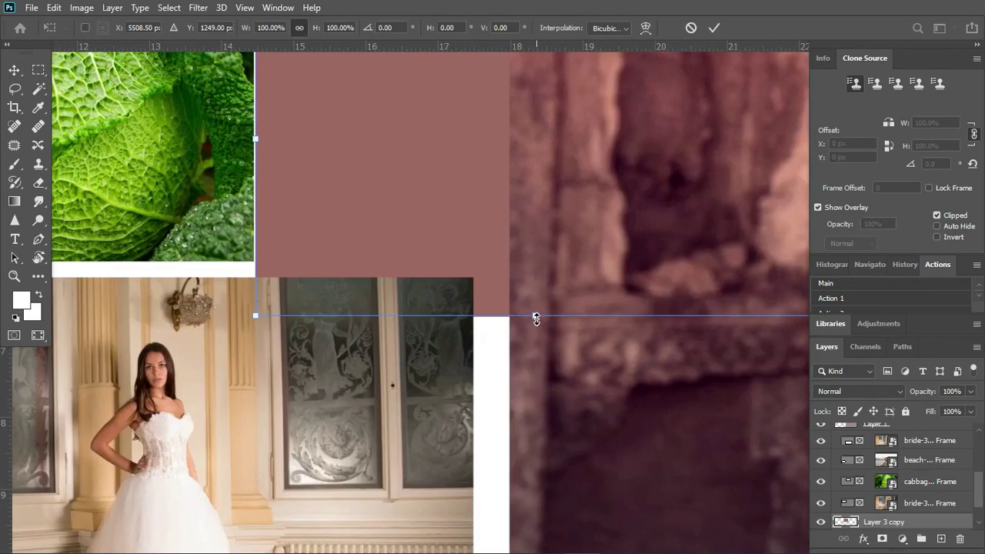
left_click_drag(536, 316, 535, 261)
key("Return")
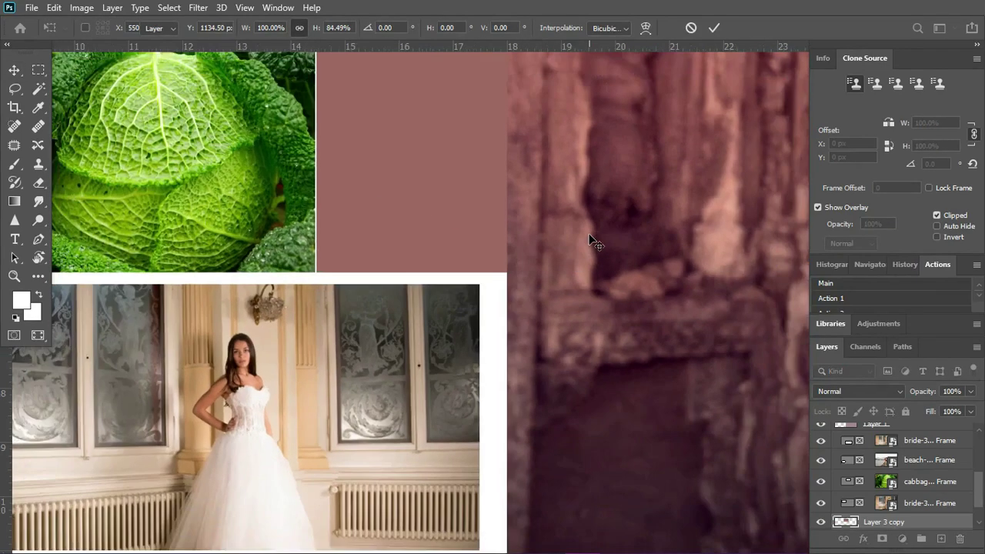
scroll(589, 235, "down", 3)
scroll(496, 250, "up", 1)
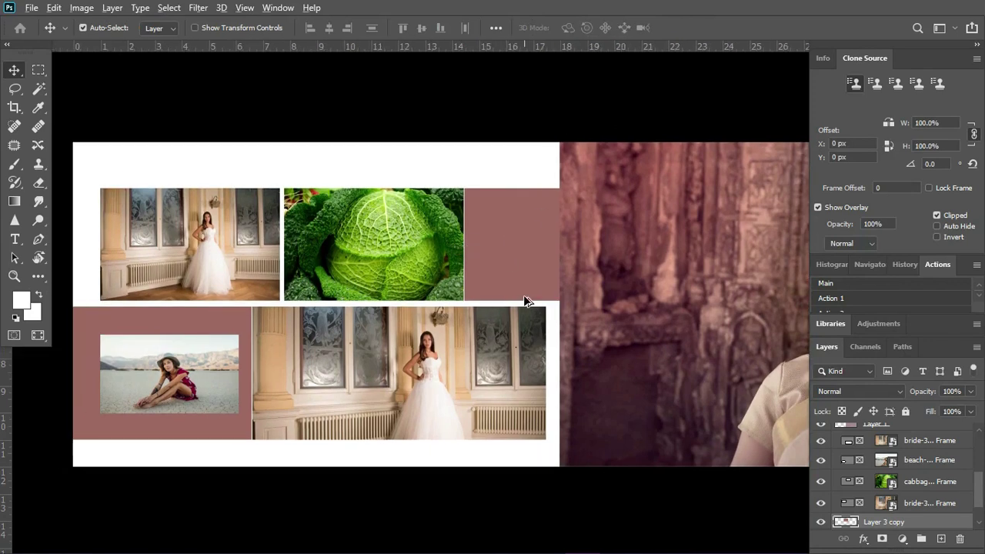
key("shift+alt+y")
key("ctrl")
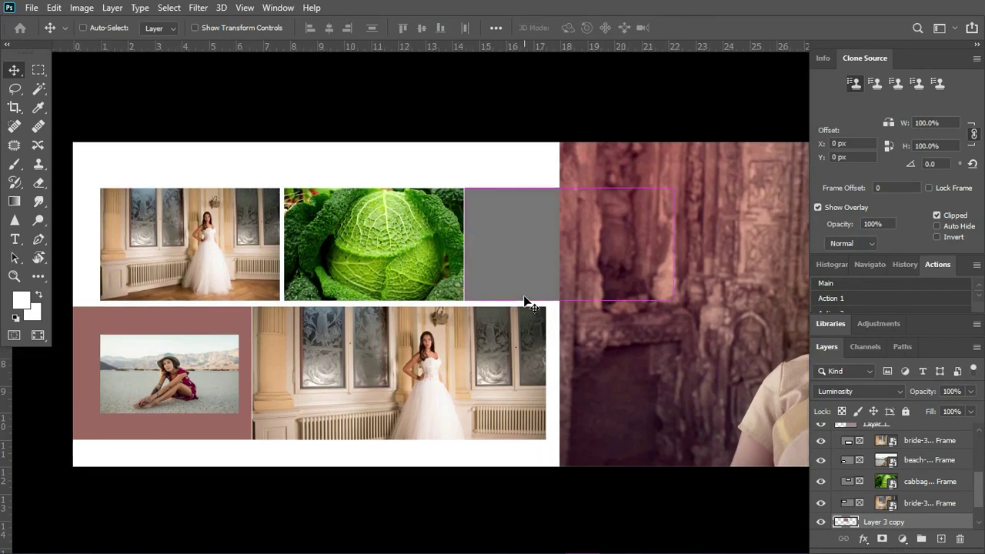
scroll(462, 315, "up", 1)
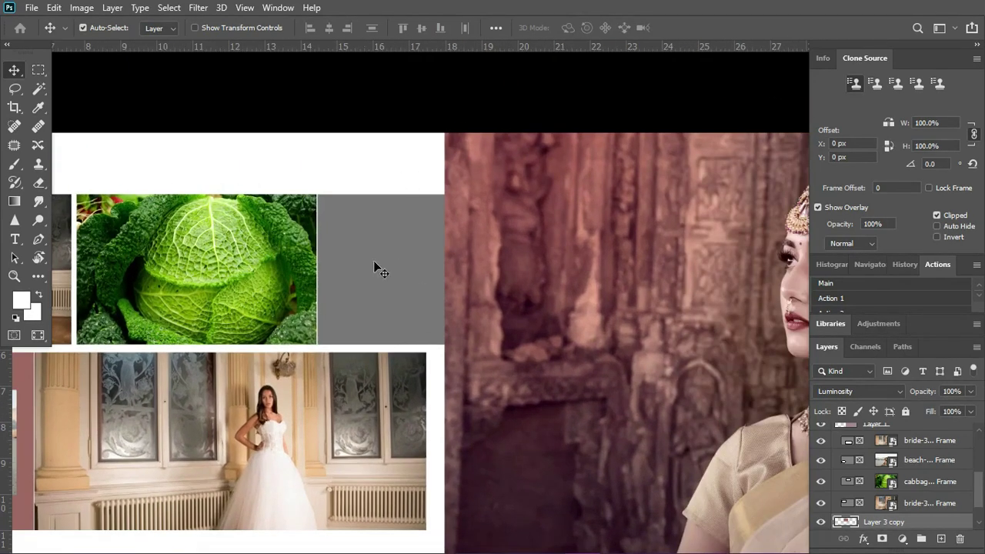
- Lower the grey block's opacity to 27%
left_click(970, 391)
left_click_drag(947, 403, 922, 408)
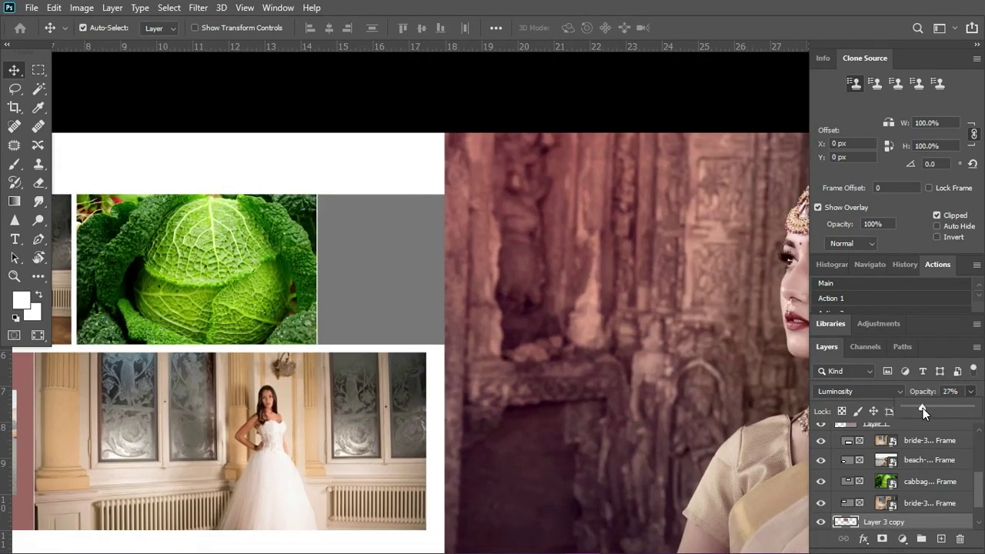
key("ctrl")
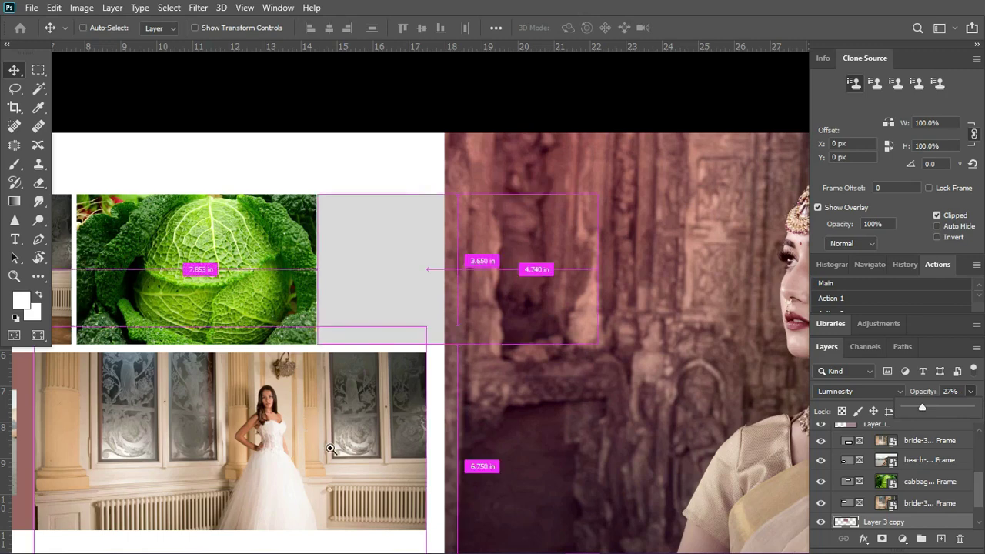
scroll(331, 448, "down", 2)
scroll(331, 449, "down", 2)
scroll(442, 356, "down", 2)
scroll(550, 297, "up", 1)
scroll(528, 312, "up", 1)
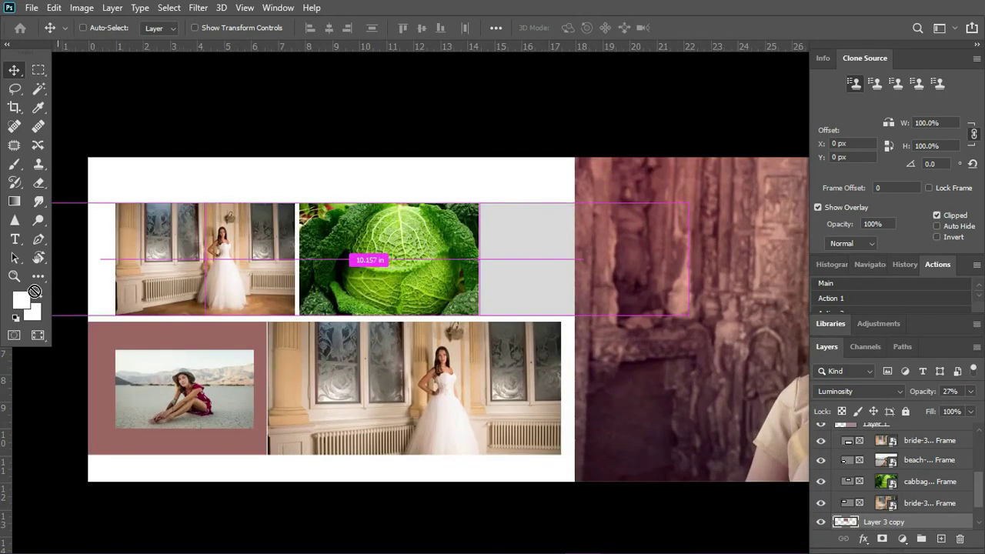
- Duplicate the grey block and position it behind the top-left bride photo at the page's left
left_click_drag(34, 290, 100, 270)
scroll(100, 270, "up", 3)
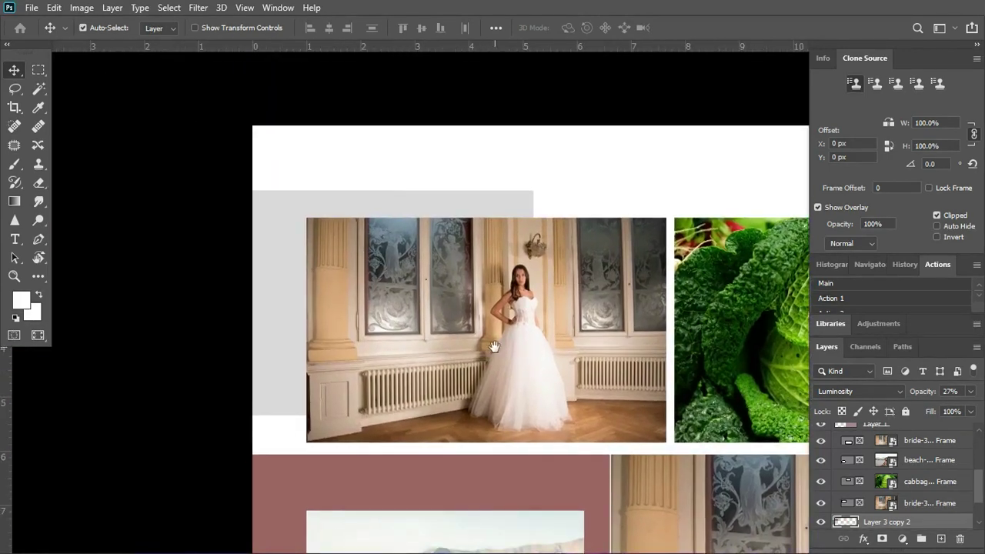
left_click_drag(494, 347, 538, 262)
mouse_move(330, 292)
left_mouse_down()
mouse_move(131, 319)
mouse_move(138, 315)
left_mouse_up()
scroll(138, 314, "down", 2)
scroll(139, 314, "down", 1)
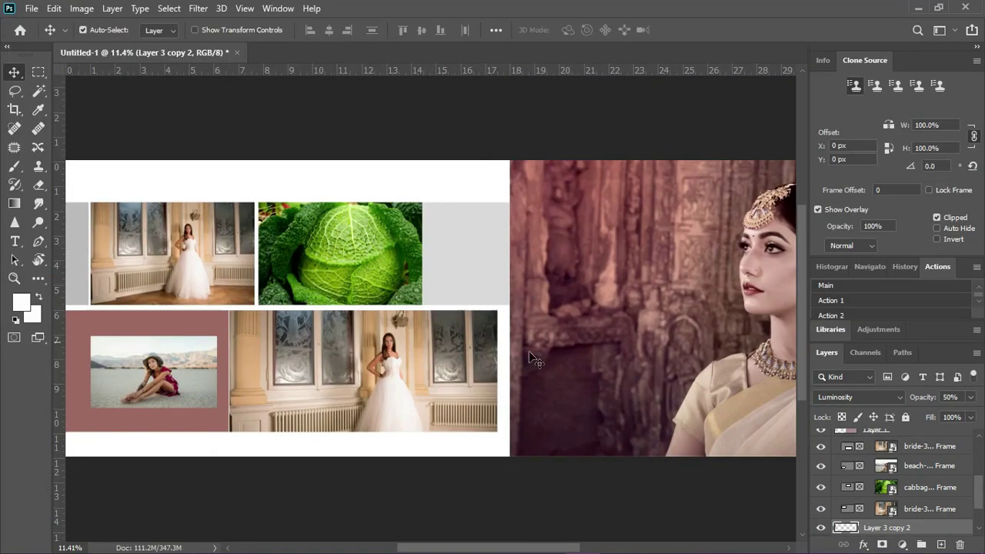
scroll(547, 389, "down", 1)
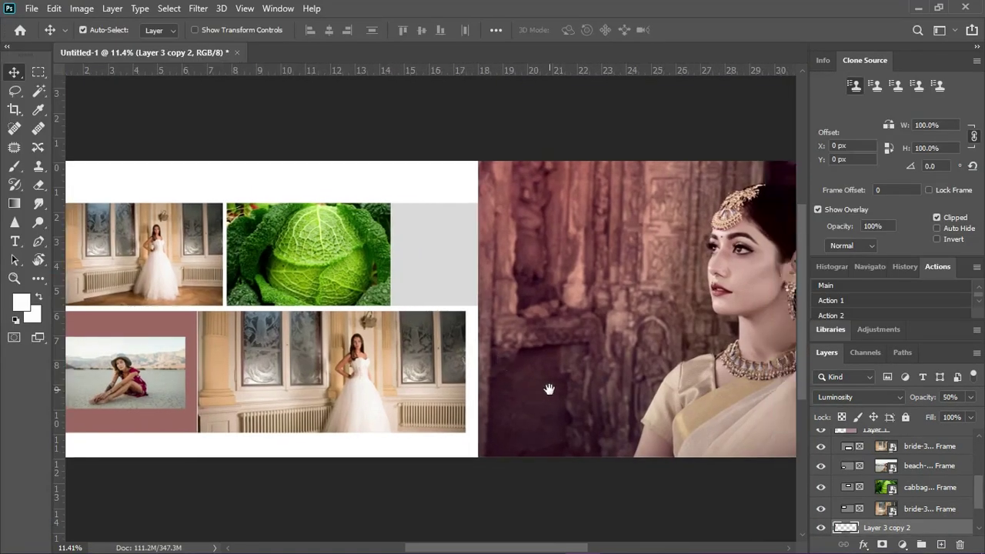
scroll(548, 392, "down", 2)
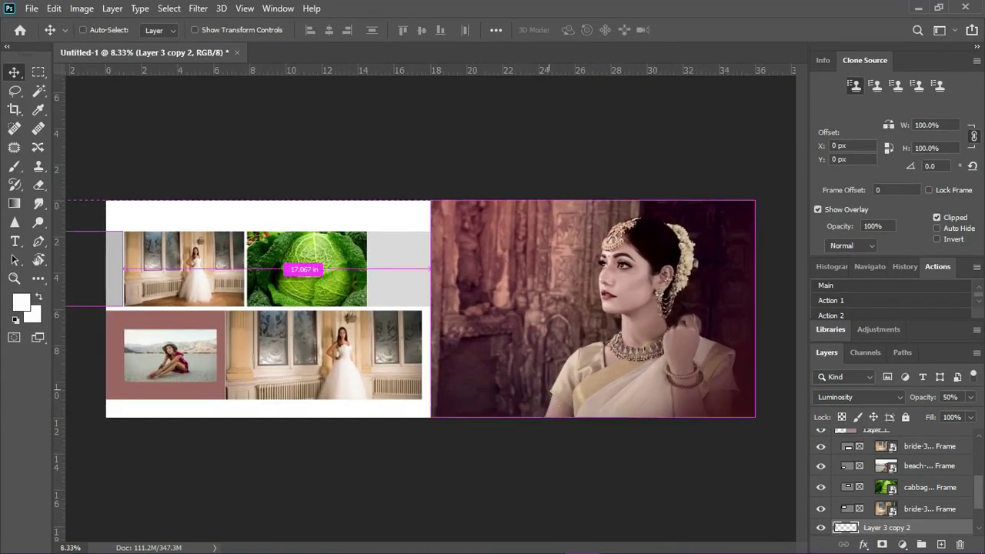
- Remove the bride image from the top-left collage frame
left_click(166, 274)
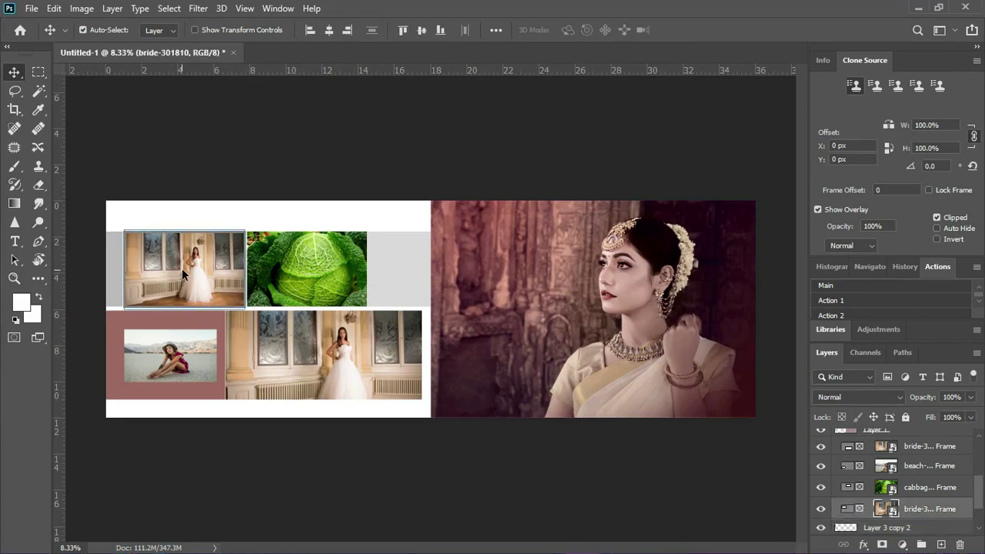
left_click_drag(181, 268, 190, 309)
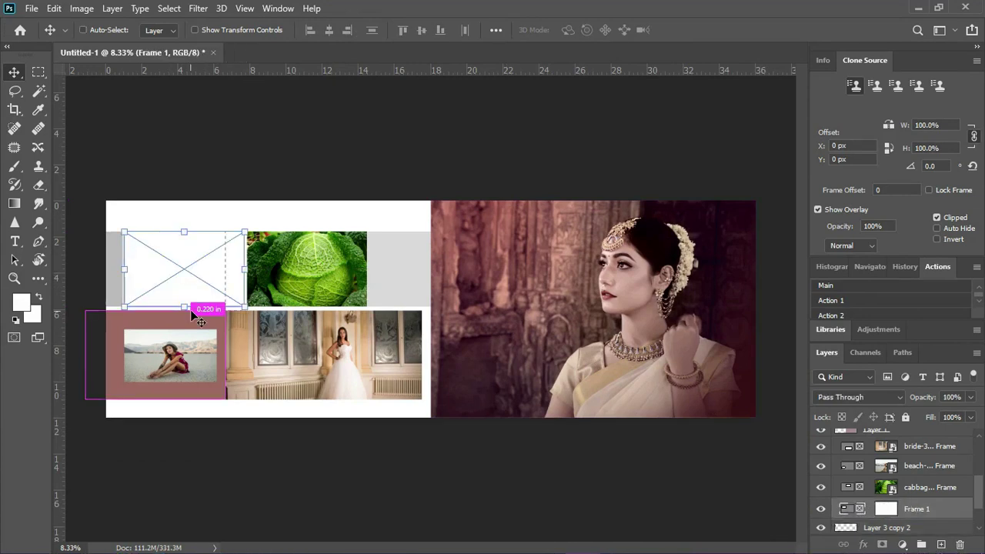
double_click(189, 302)
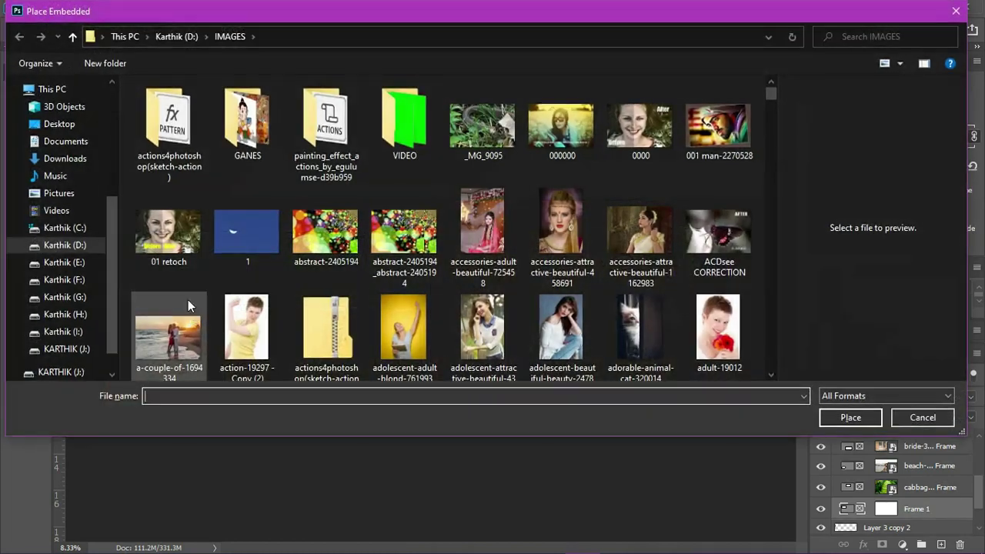
- Place the fashion-3406559 photo of a woman by a window into the empty frame
scroll(507, 288, "down", 5)
scroll(507, 292, "down", 4)
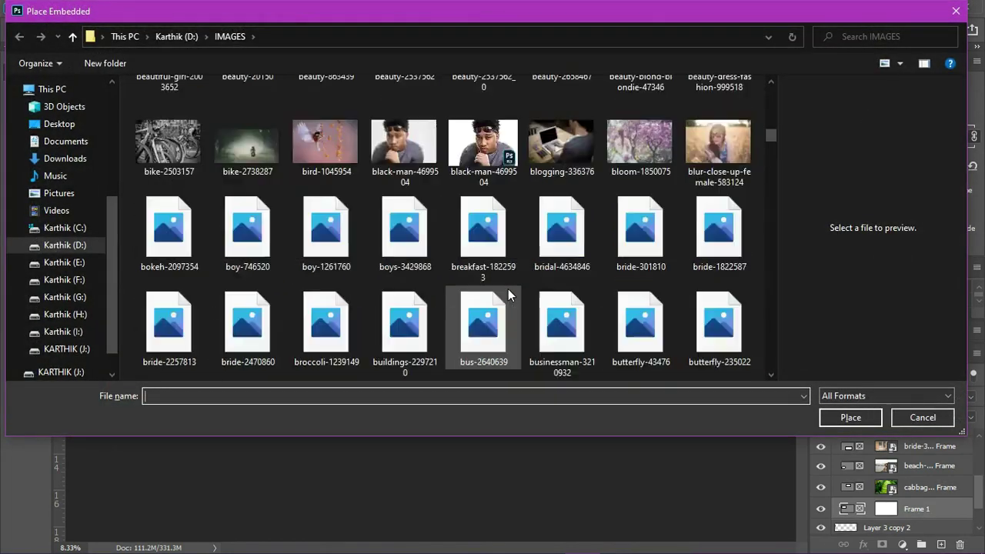
scroll(508, 293, "down", 2)
scroll(508, 288, "down", 2)
scroll(508, 291, "down", 5)
scroll(506, 294, "down", 3)
scroll(506, 296, "down", 2)
scroll(506, 295, "down", 3)
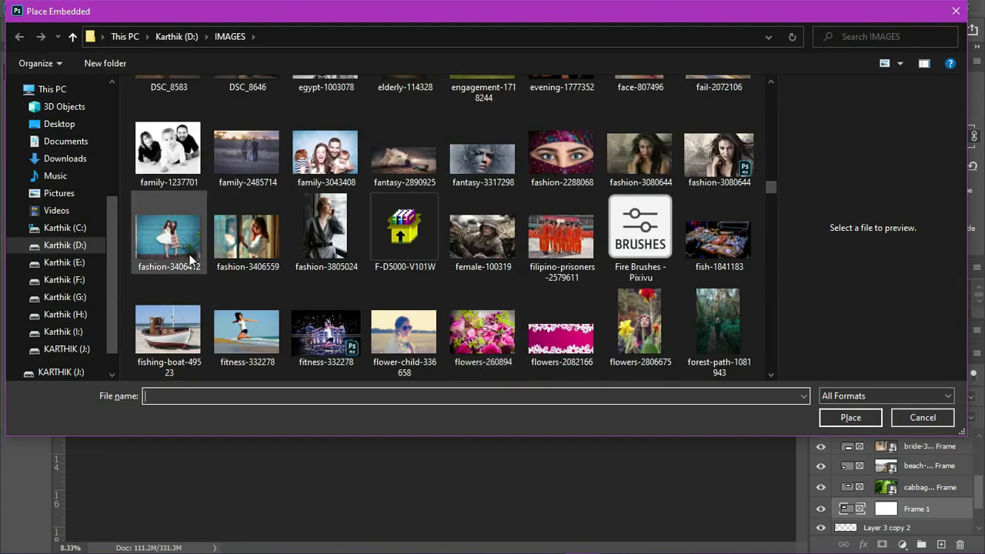
left_click(249, 264)
left_click(838, 415)
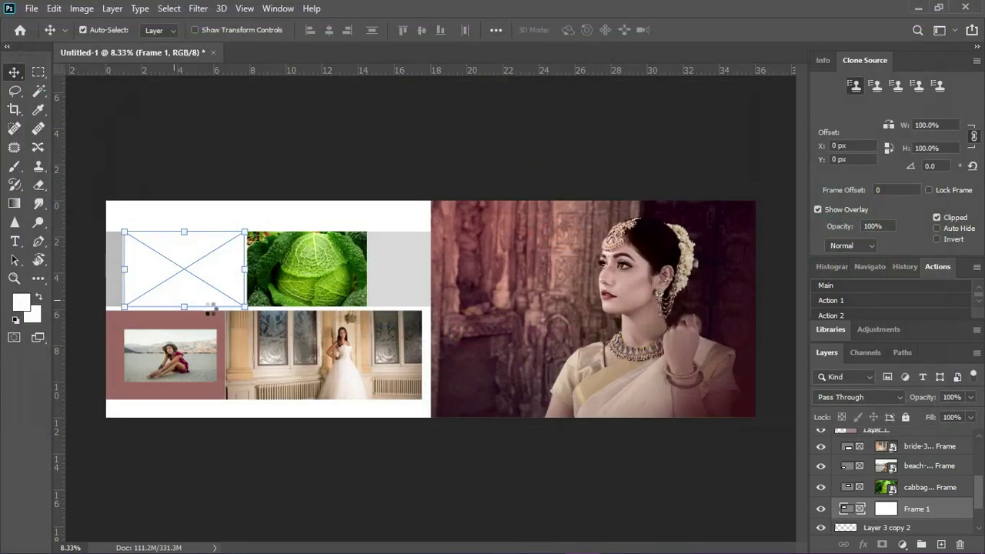
key("ctrl+plus")
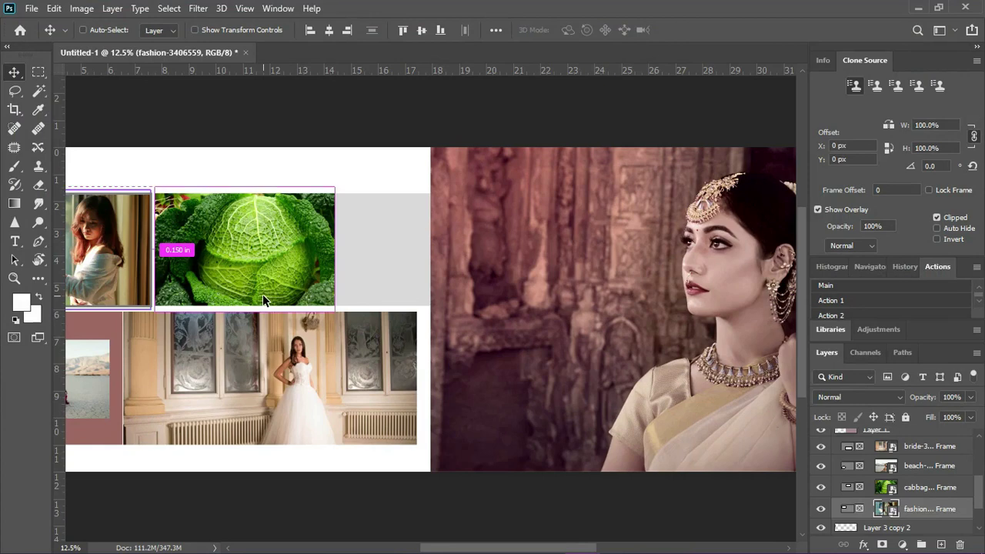
key("ctrl+minus")
- Open the wedding title text clipart and drag it onto the portrait page
key("f")
key("ctrl+plus")
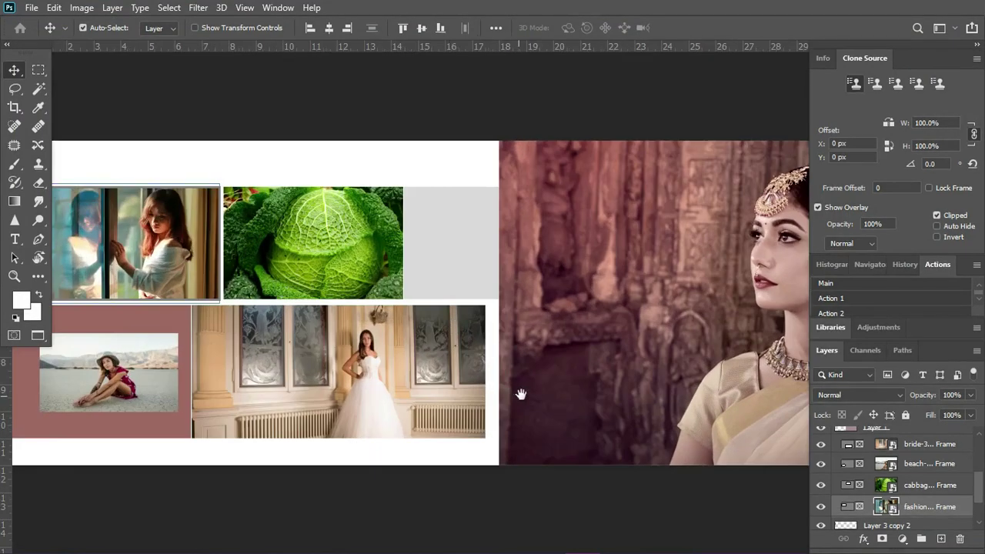
left_click_drag(521, 394, 361, 408)
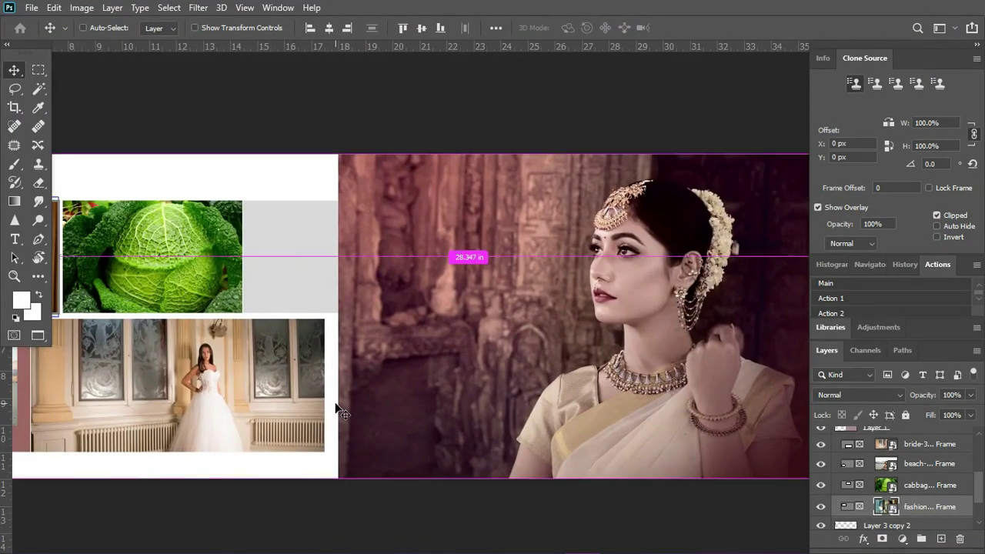
key("ctrl+o")
double_click(472, 319)
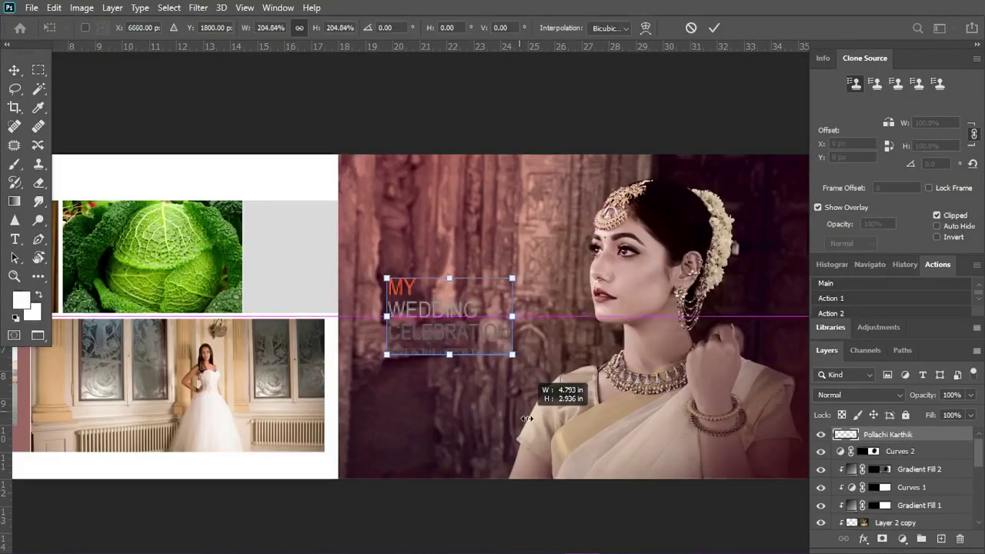
key("Return")
key("ctrl+plus")
key("ctrl+minus")
left_click_drag(393, 335, 481, 295)
- Scale the title down and position it lower, left of the bride
key("ctrl+plus")
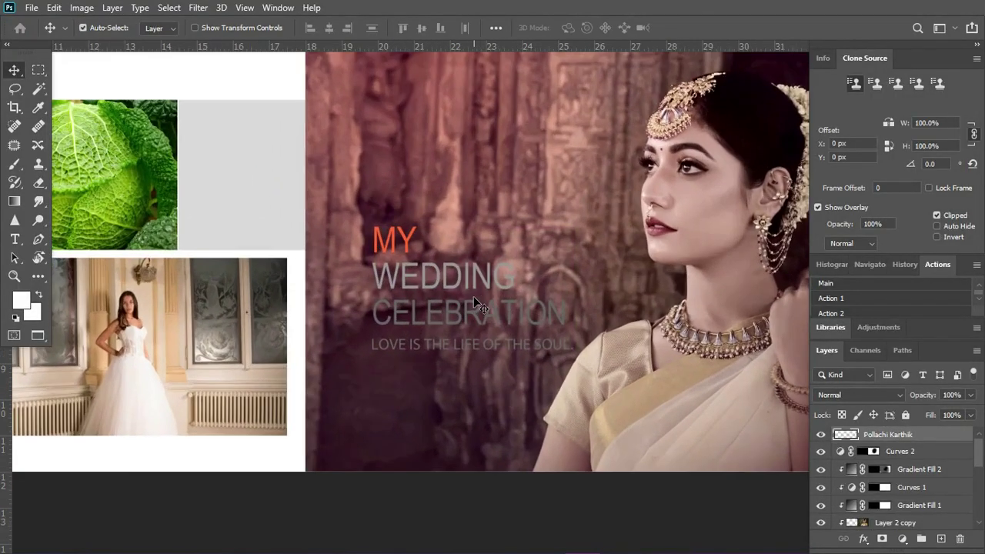
key("ctrl+t")
mouse_move(575, 226)
left_mouse_down()
mouse_move(503, 269)
mouse_move(520, 259)
left_mouse_up()
key("Return")
left_click_drag(474, 343, 465, 382)
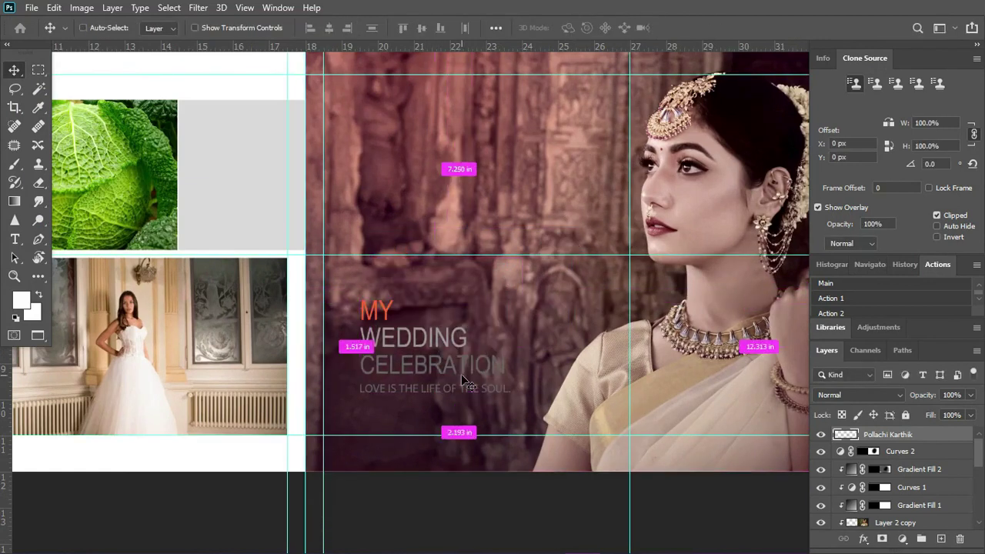
key("ctrl+minus")
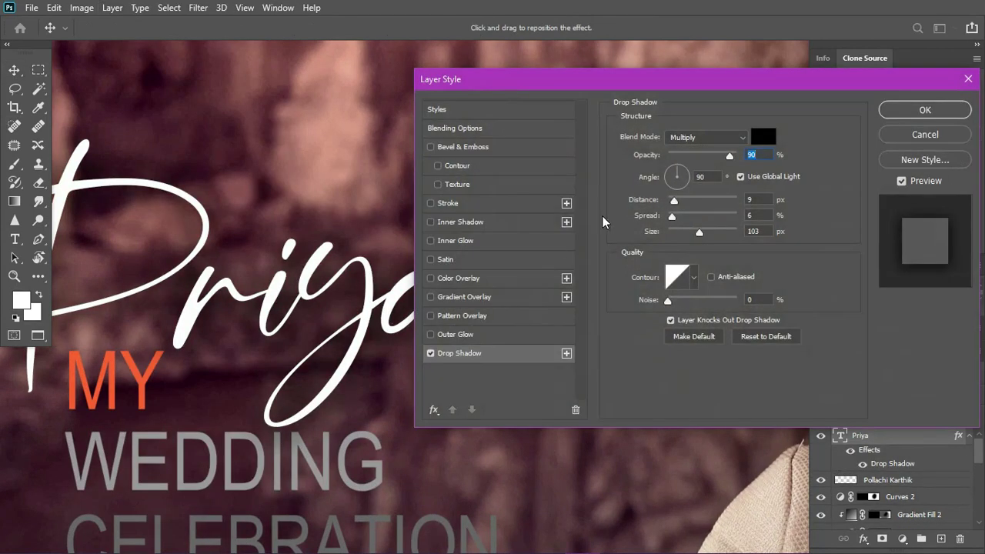
- Reduce Priya's drop shadow size to 24 px and select its letter 'i' with the Type tool
left_click_drag(697, 232, 678, 232)
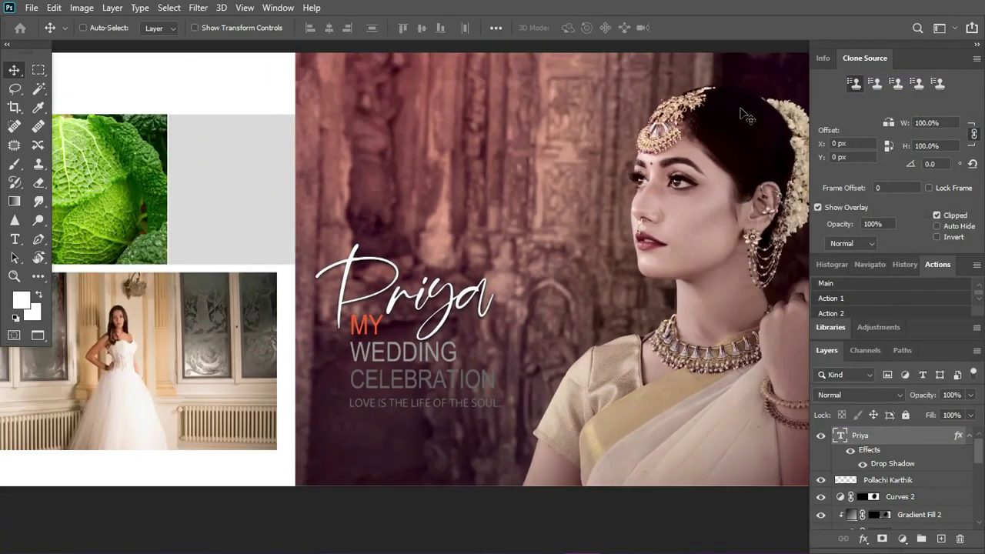
scroll(435, 370, "up", 5)
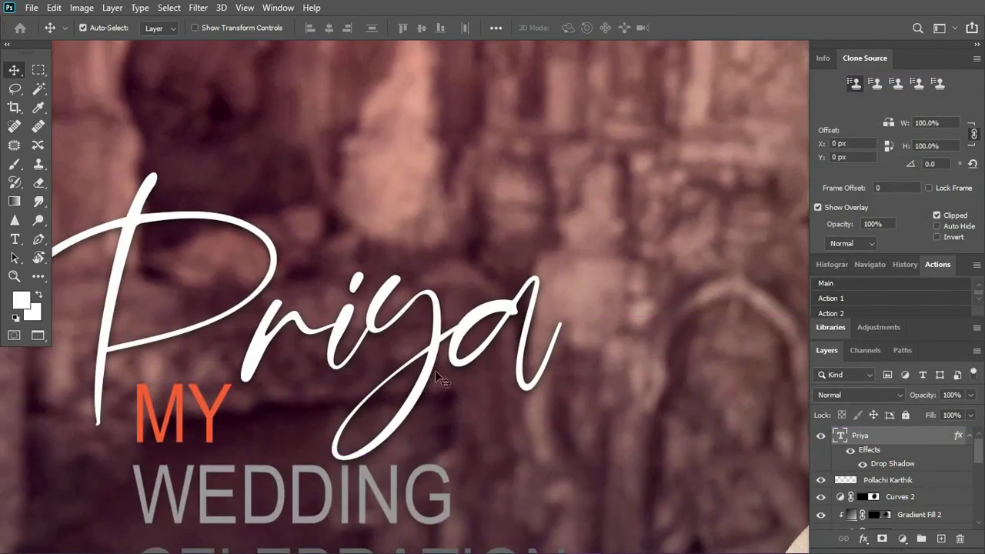
key("t")
left_click_drag(334, 311, 369, 311)
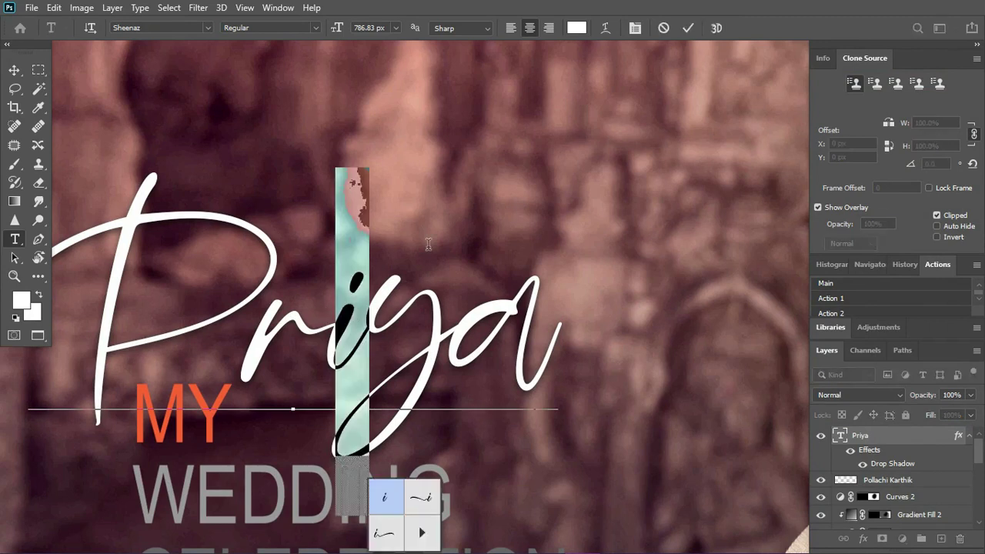
- Colour the letter 'i' yellow (fff555), commit the text, and preview the full spread
left_click(576, 28)
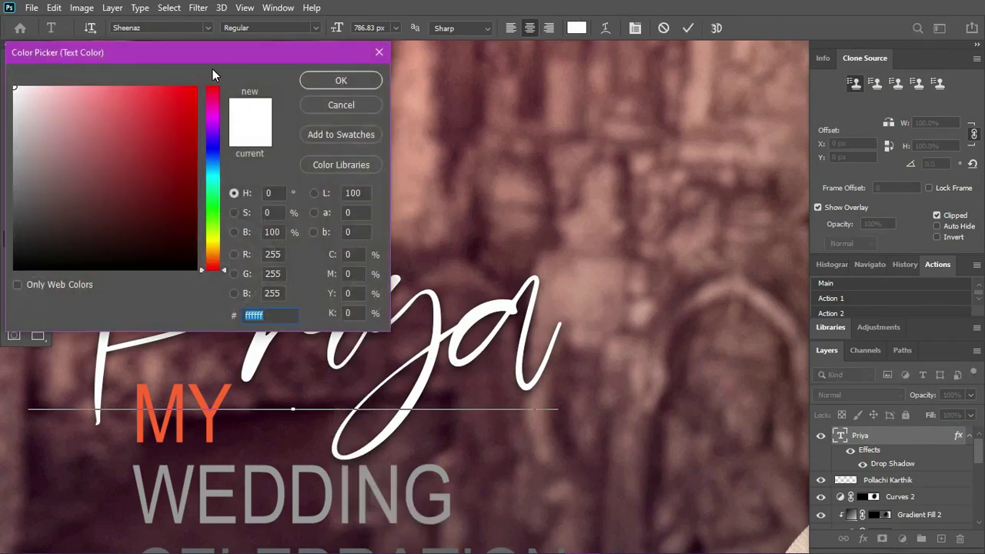
left_click_drag(212, 52, 854, 52)
left_click(409, 202)
left_click_drag(731, 136, 768, 59)
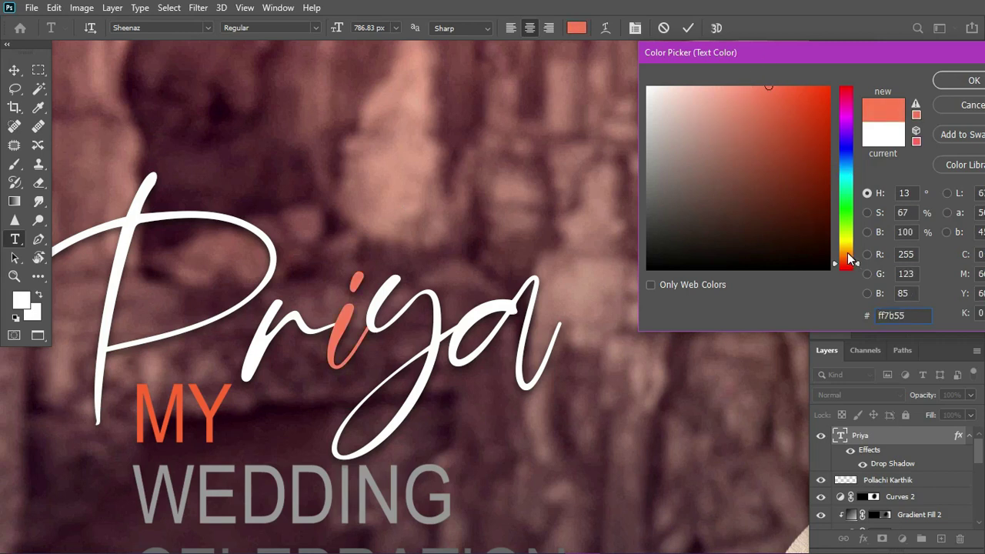
left_click_drag(845, 264, 845, 241)
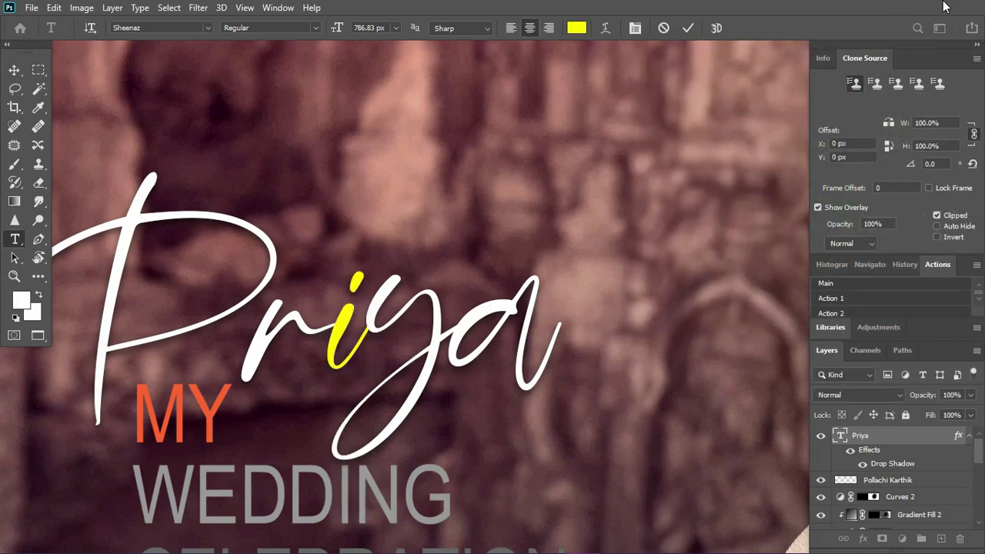
key("Return")
key("ctrl+Return")
key("ctrl+minus")
key("ctrl+0")
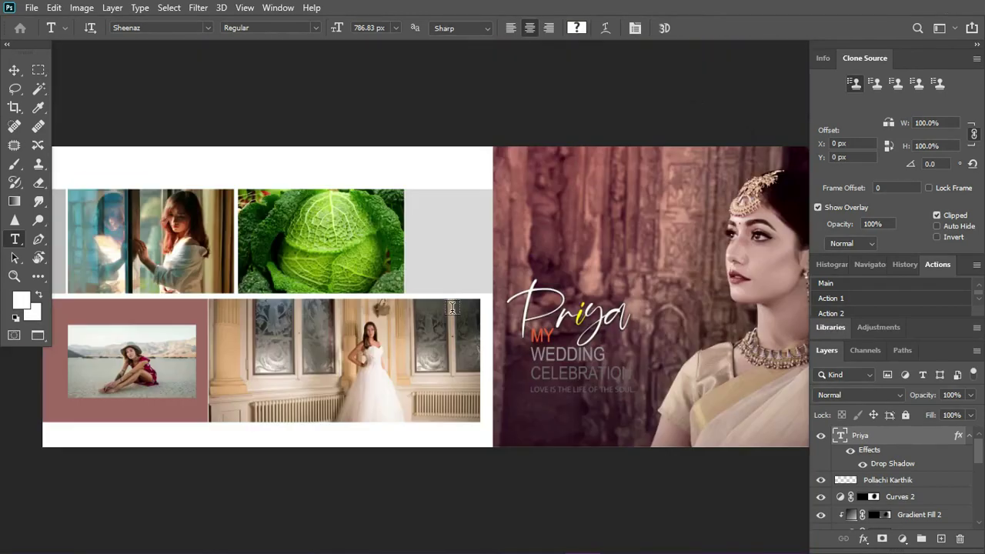
key("f")
key("f")
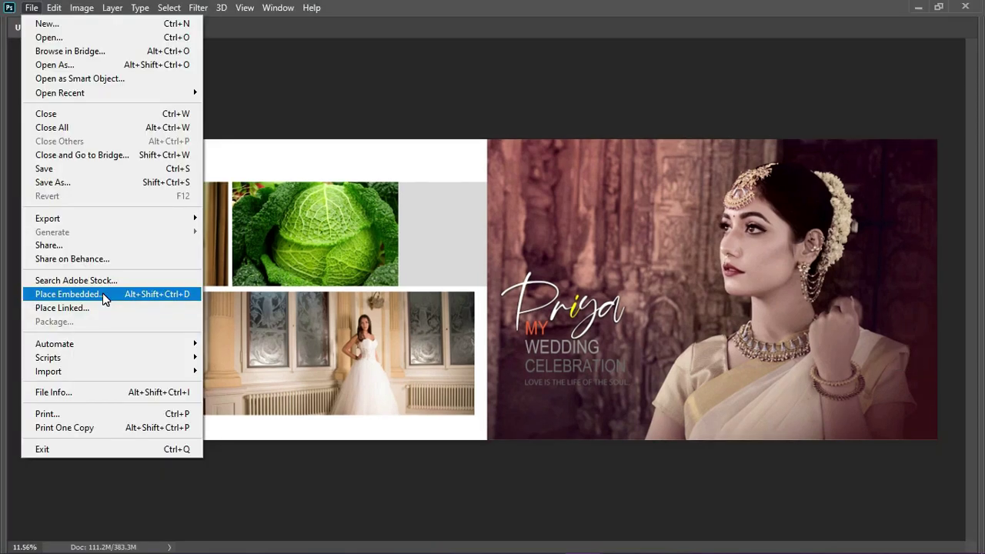
key("Escape")
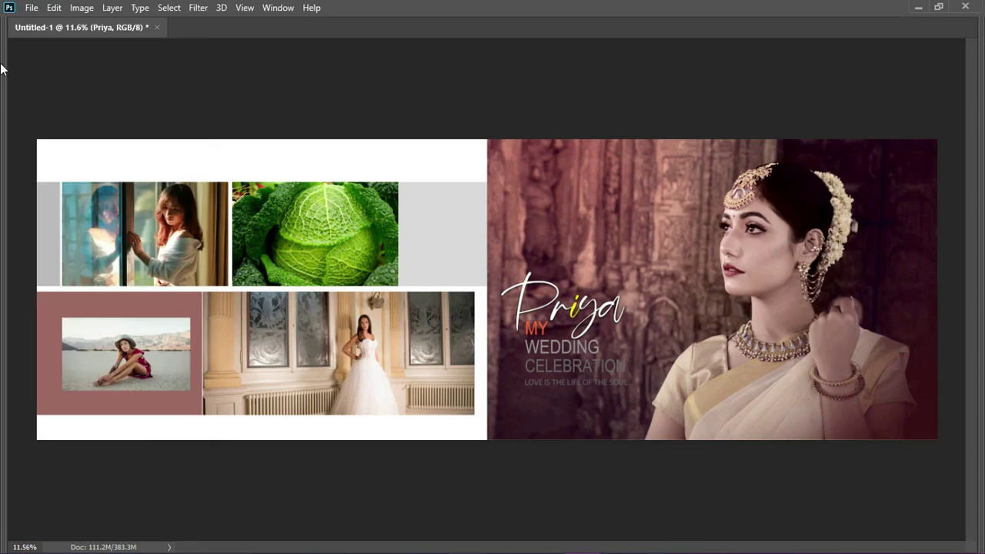
left_click(31, 7)
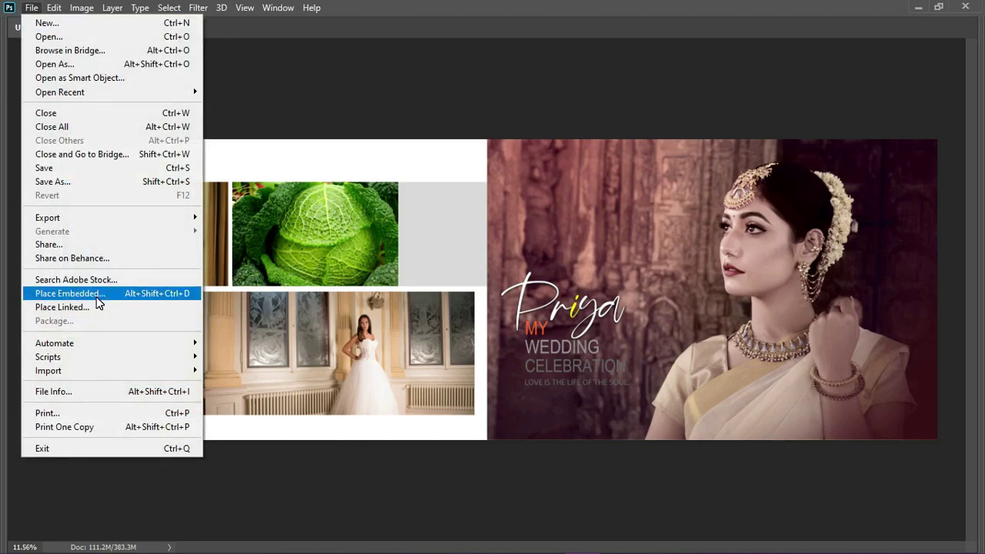
left_click(96, 297)
left_click(919, 417)
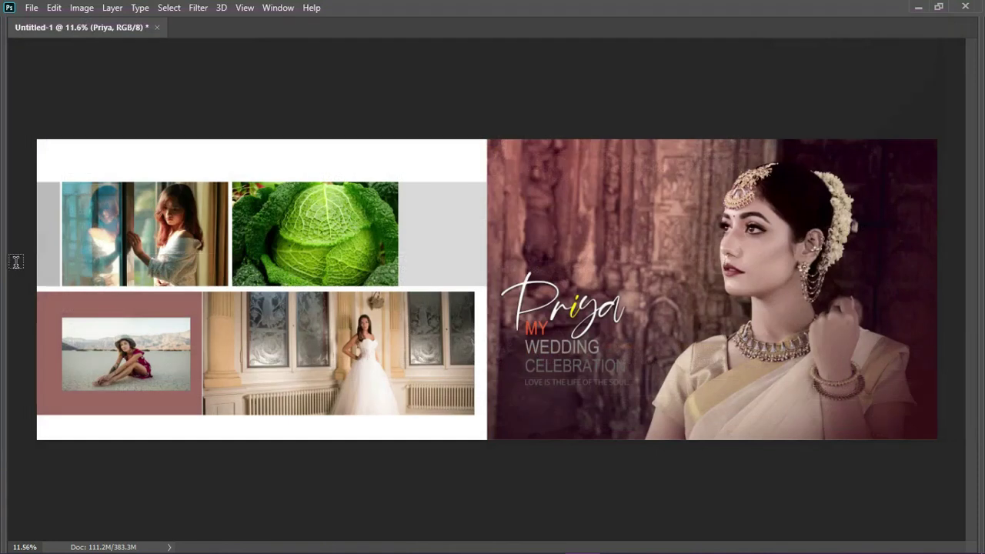